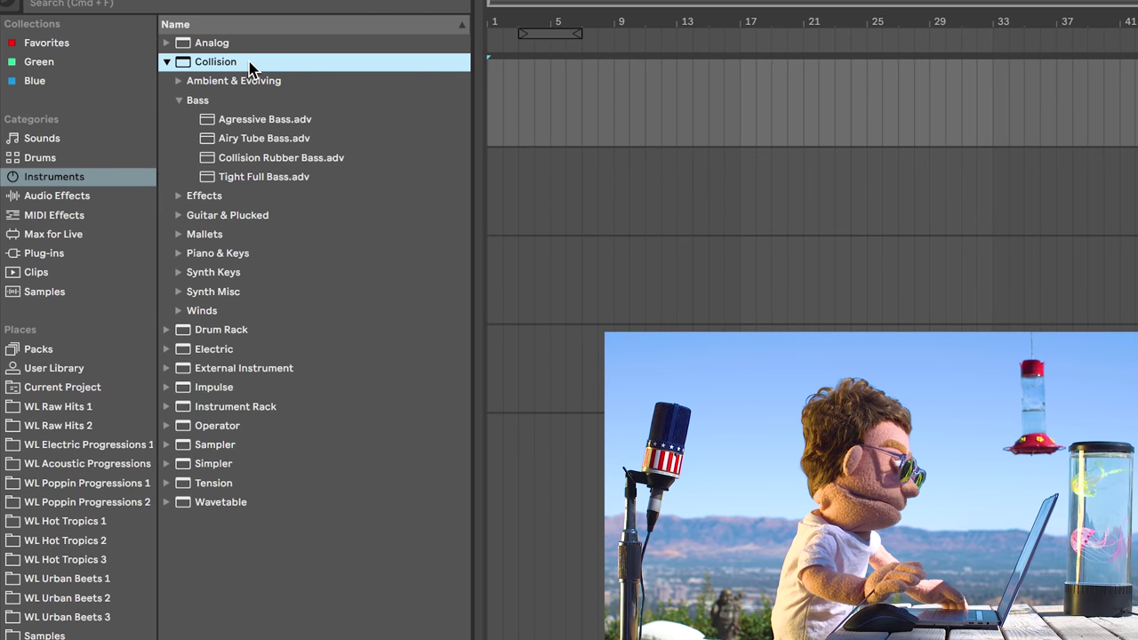
Browse the Collision bass presets and load Airy Tube Bass onto the first MIDI track
click(256, 100)
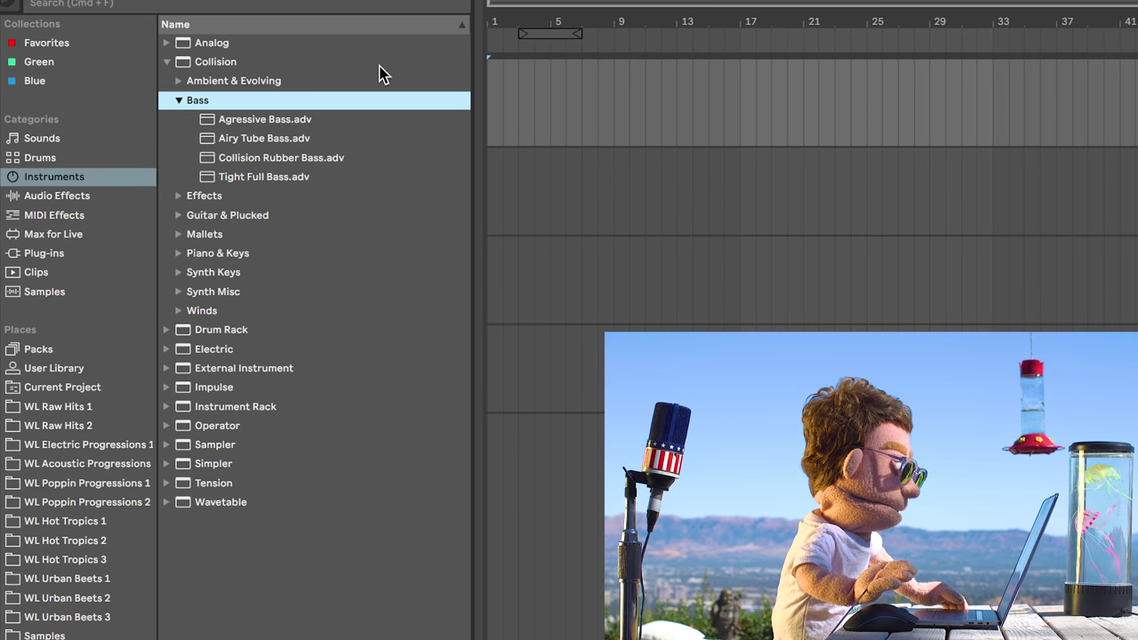
click(311, 122)
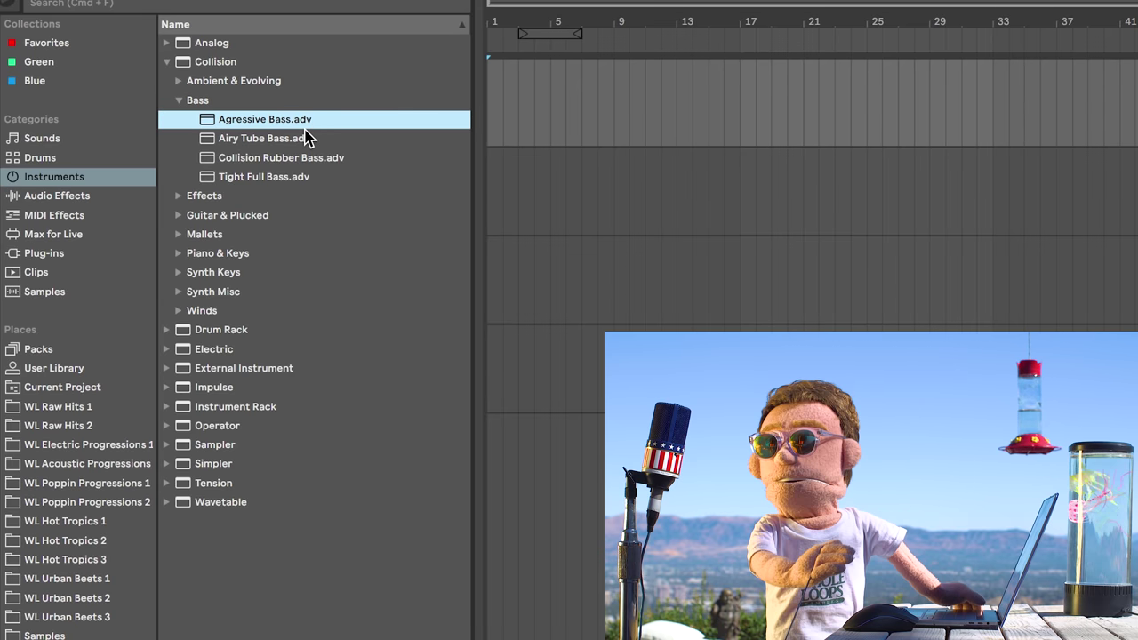
click(305, 138)
click(299, 157)
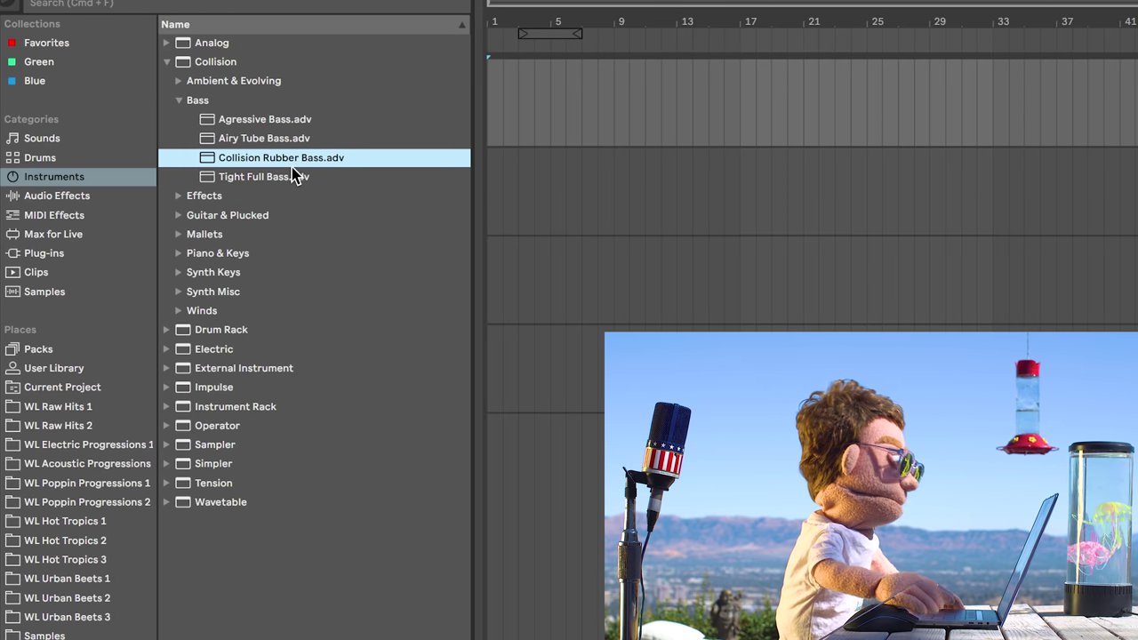
click(295, 177)
click(282, 140)
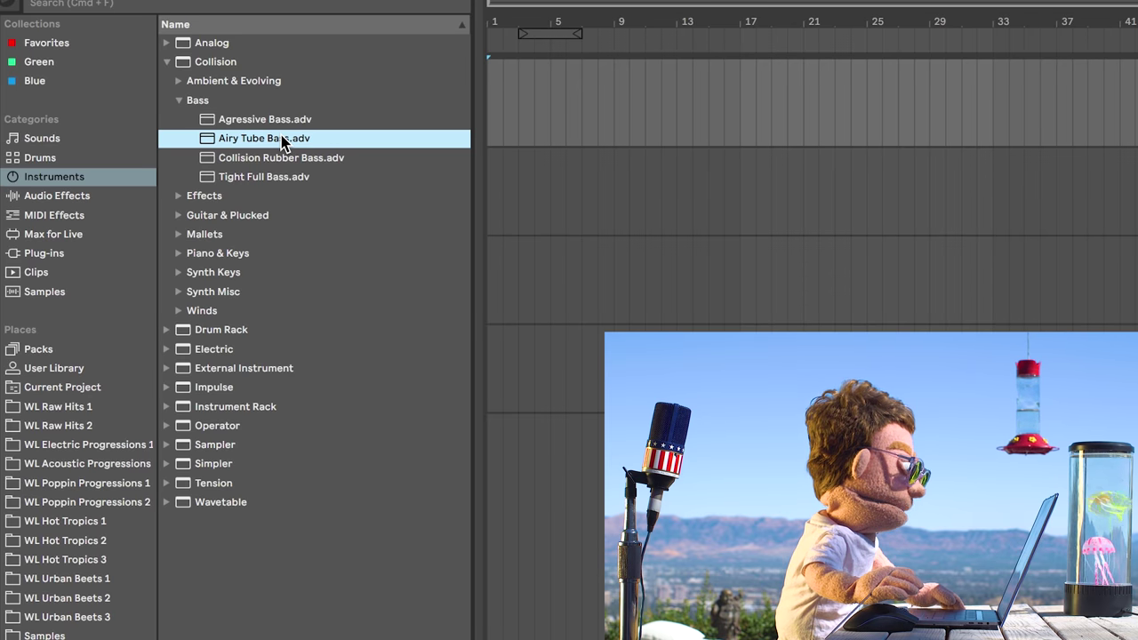
double_click(283, 140)
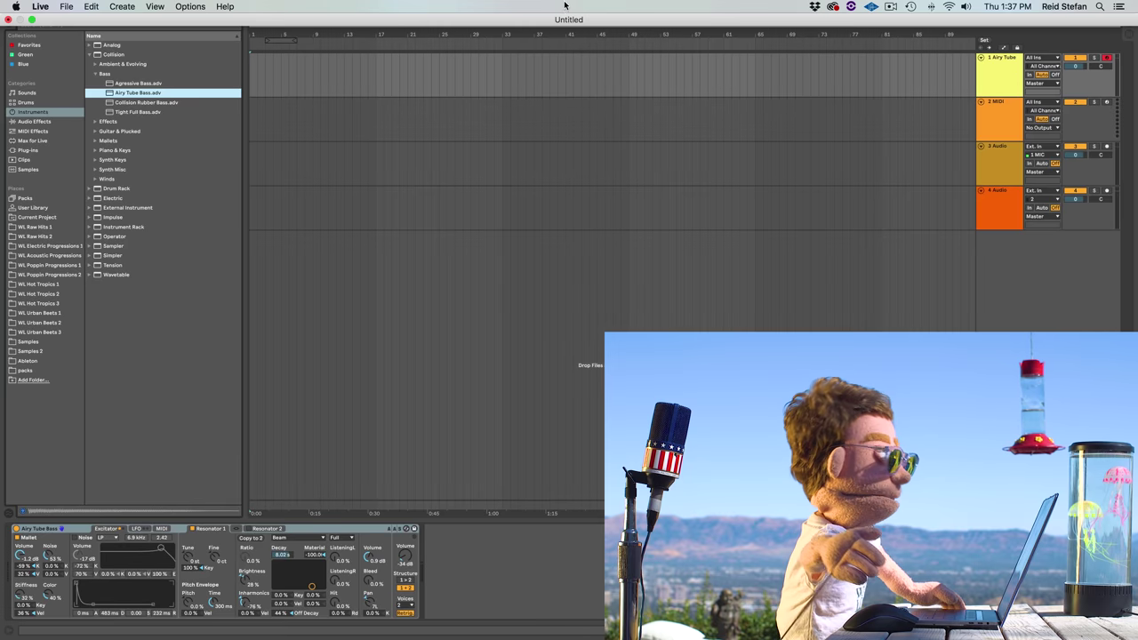
Trim the start of the recorded bass clip to 4.2.1 and move the clip to bar 1
click(564, 11)
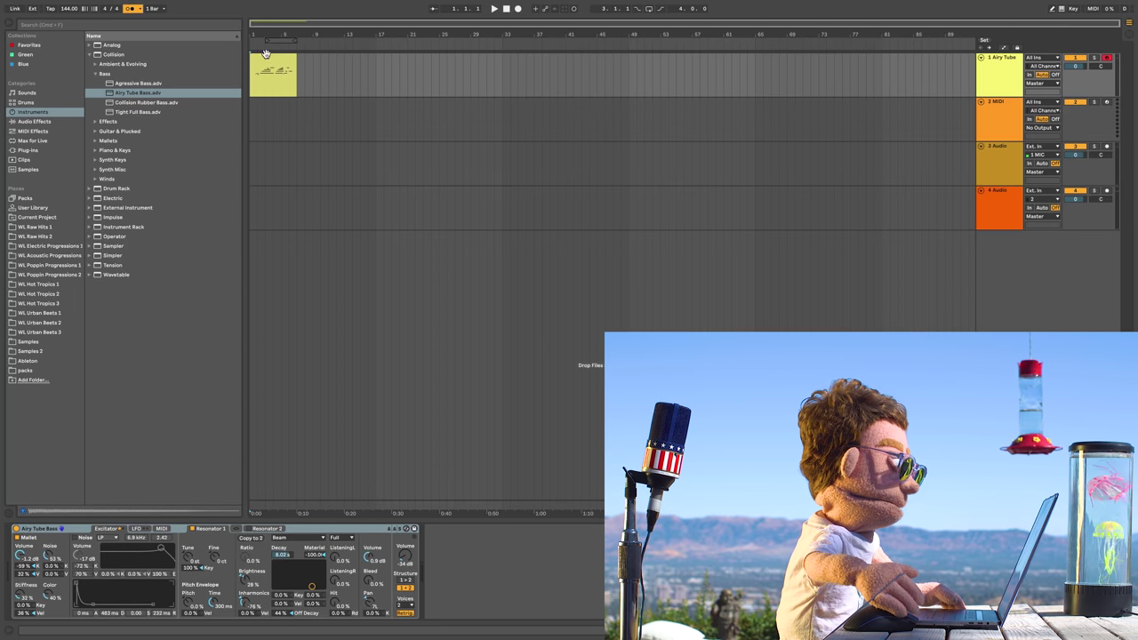
drag(265, 34, 293, 129)
drag(253, 59, 362, 58)
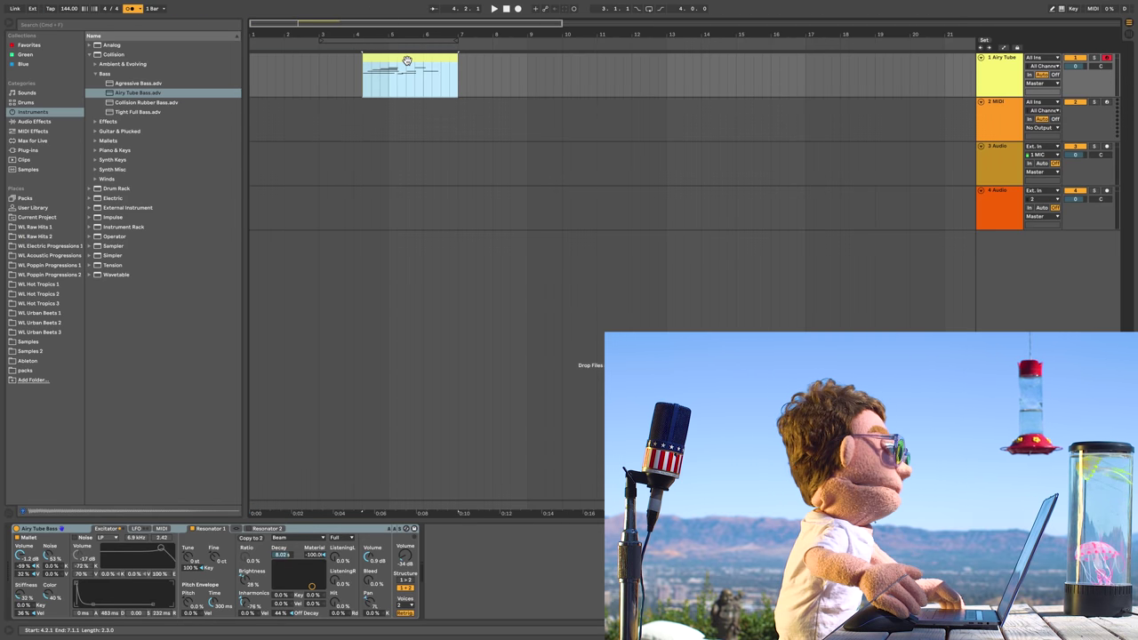
key(space)
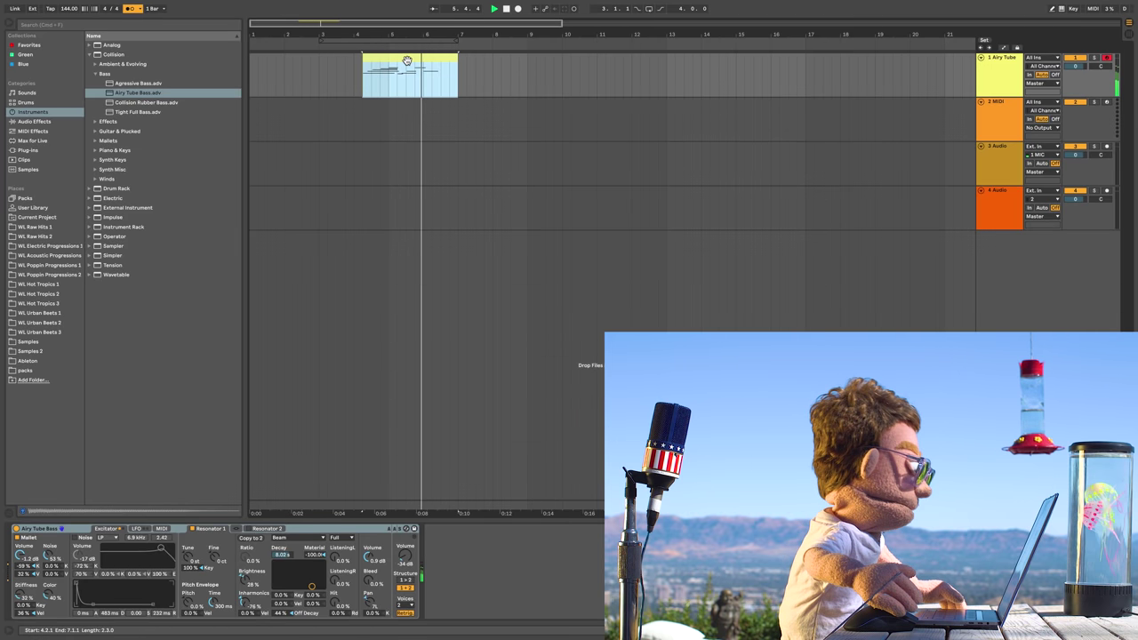
drag(406, 61, 287, 57)
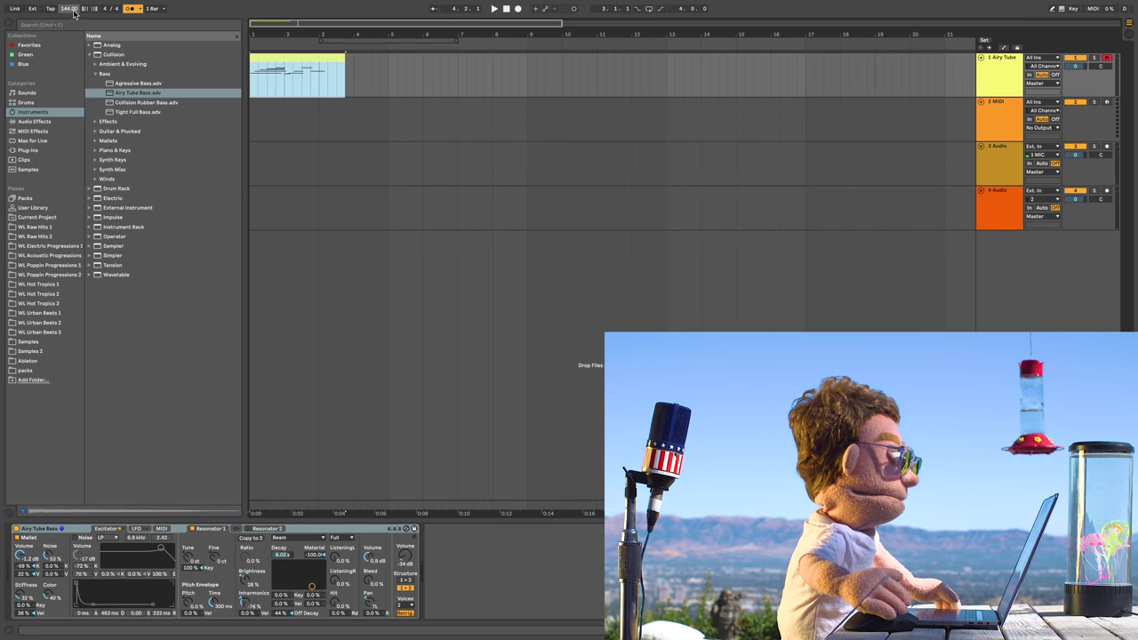
Set the tempo to 150 BPM and play the bass clip in a two-bar loop
click(75, 10)
text(150)
key(Return)
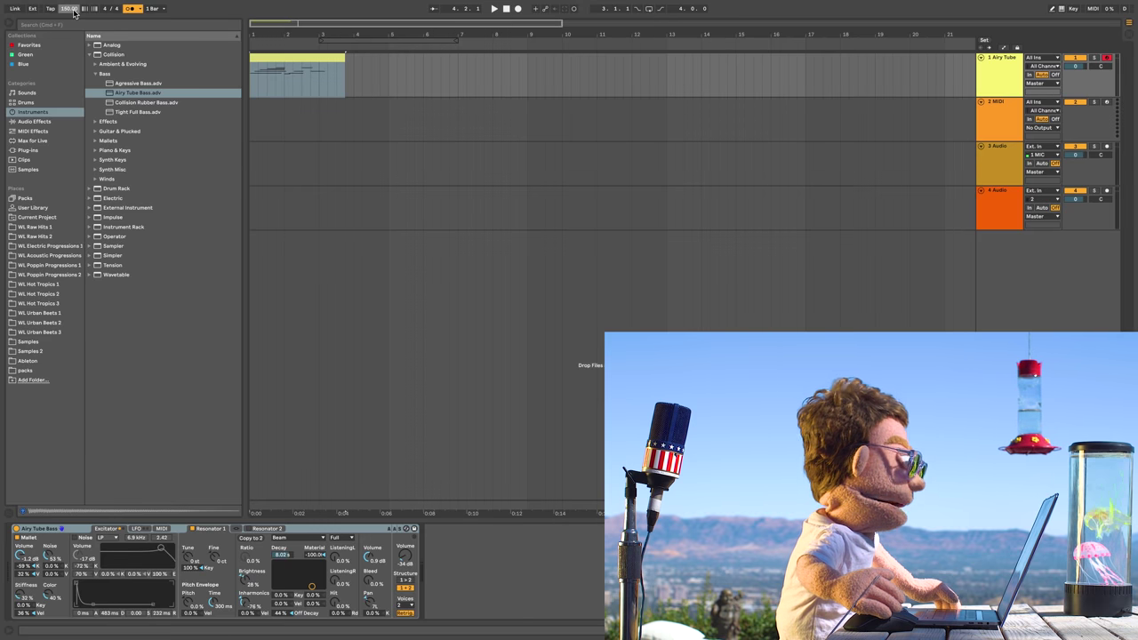
click(321, 57)
key(space)
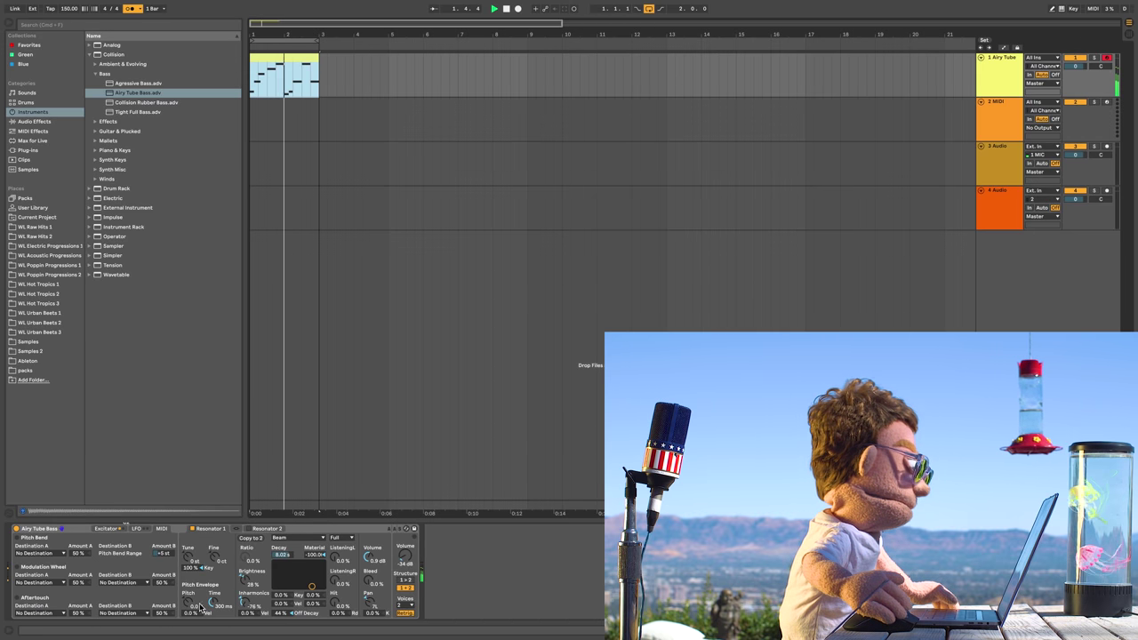
Lower Resonator 1's pitch envelope amount and set the Excitator noise filter's resonance to 1.47
drag(188, 605, 185, 637)
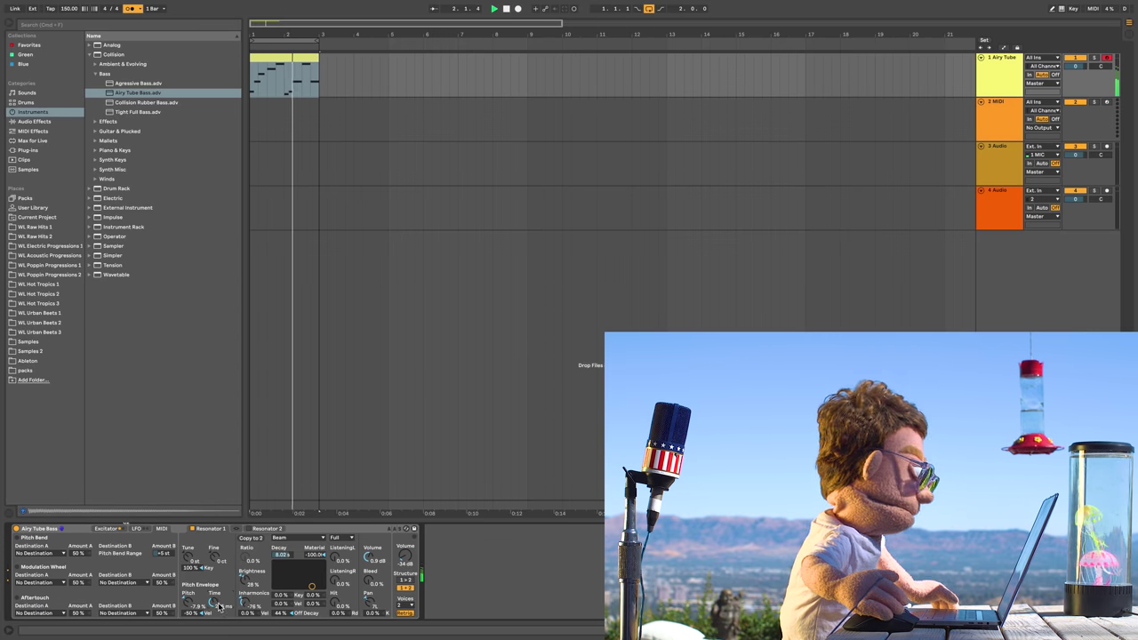
click(109, 529)
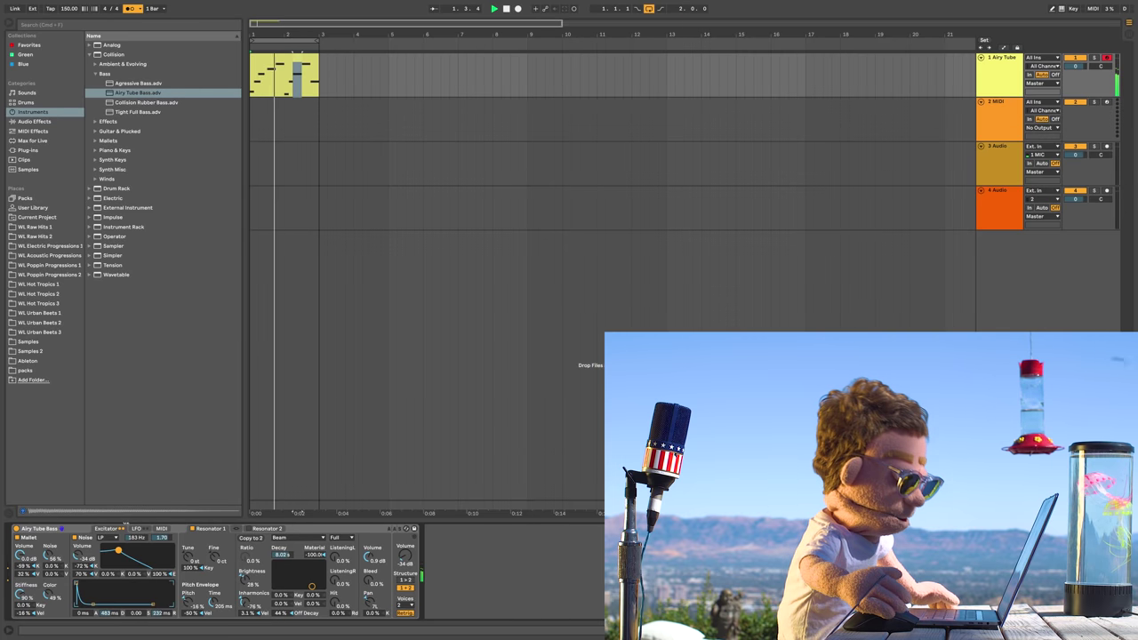
drag(118, 551, 118, 552)
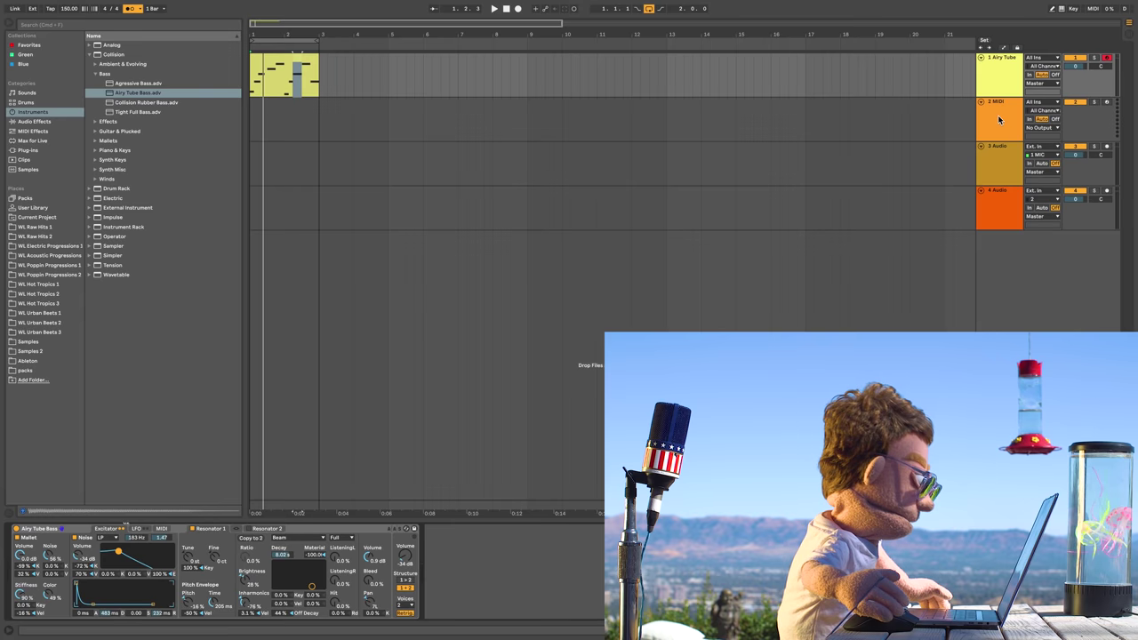
Repeat the bass clip up to bar 17 and load Impulse onto the second MIDI track
double_click(310, 56)
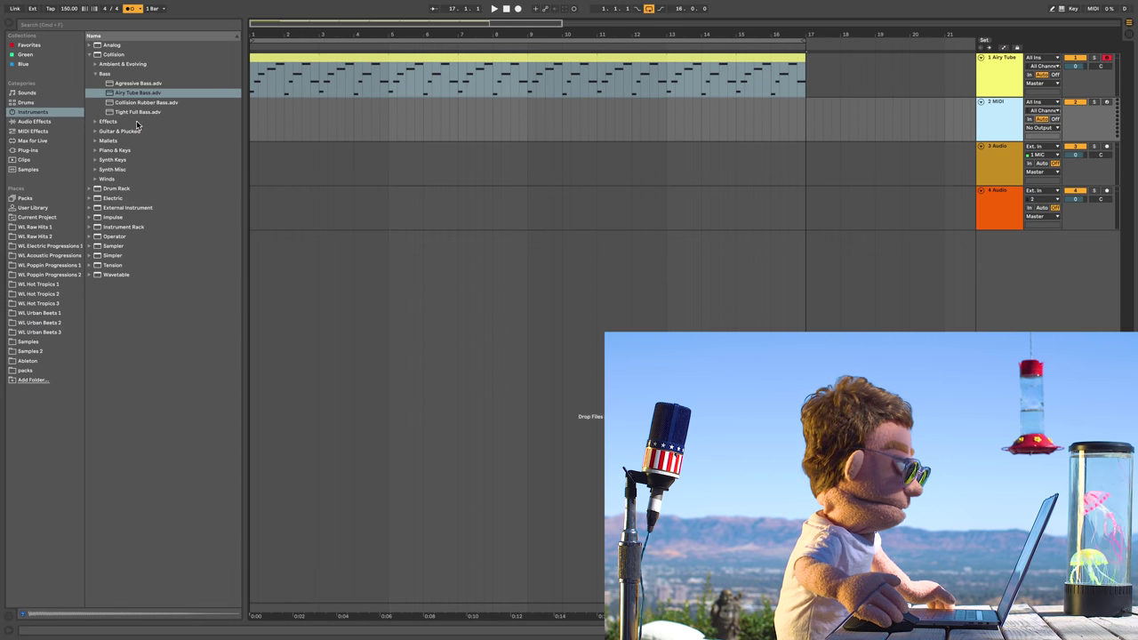
double_click(113, 217)
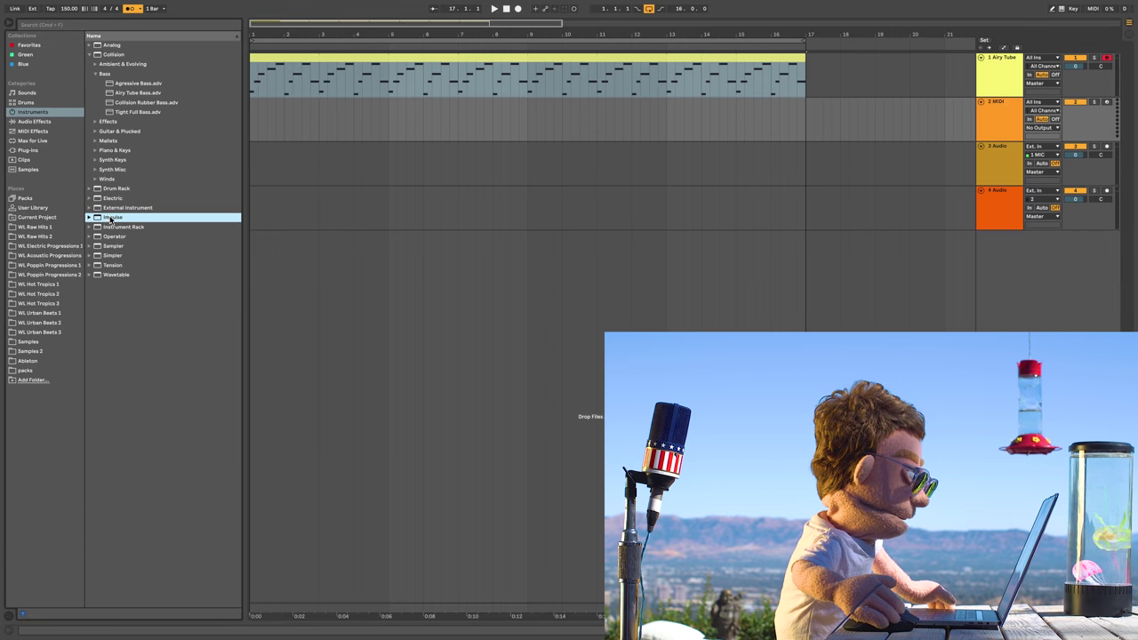
Audition kicks from the WL Urban Beets 3 drum shots and load KICK URBAN 03 into Impulse's first slot
click(41, 333)
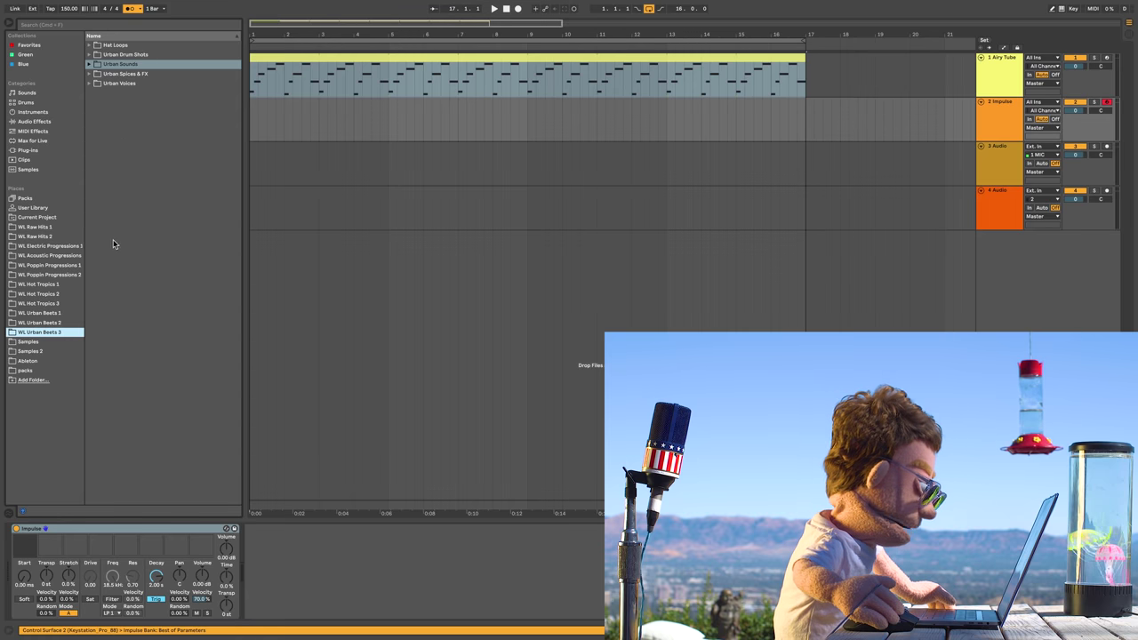
double_click(125, 55)
double_click(138, 113)
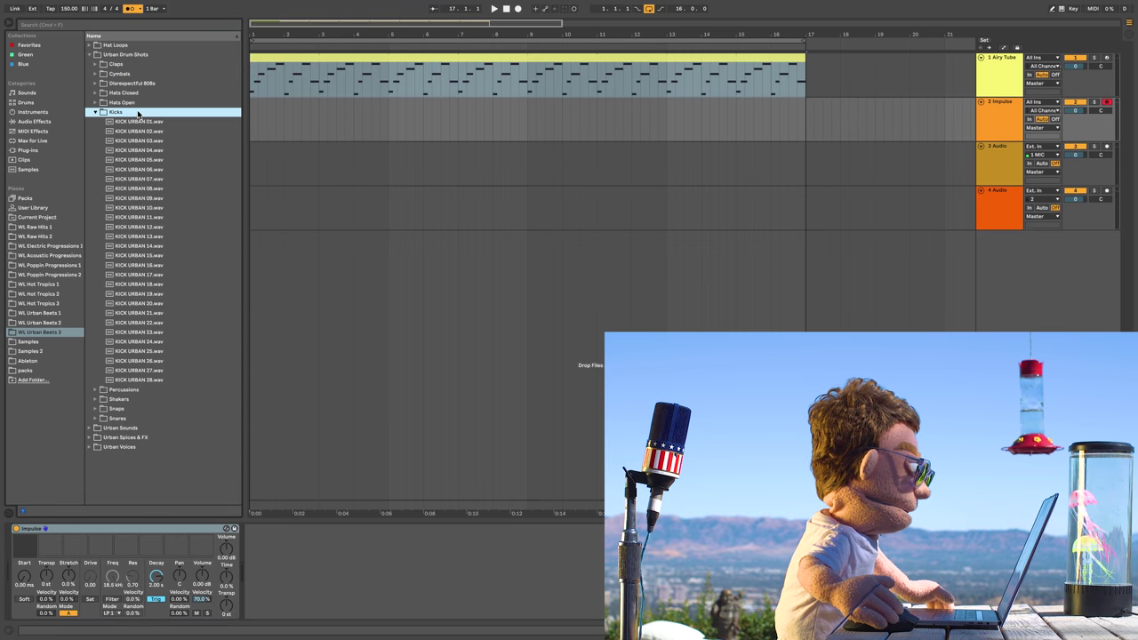
key(Down)
key(Down)
key(Down)
key(Down)
key(Up)
click(27, 541)
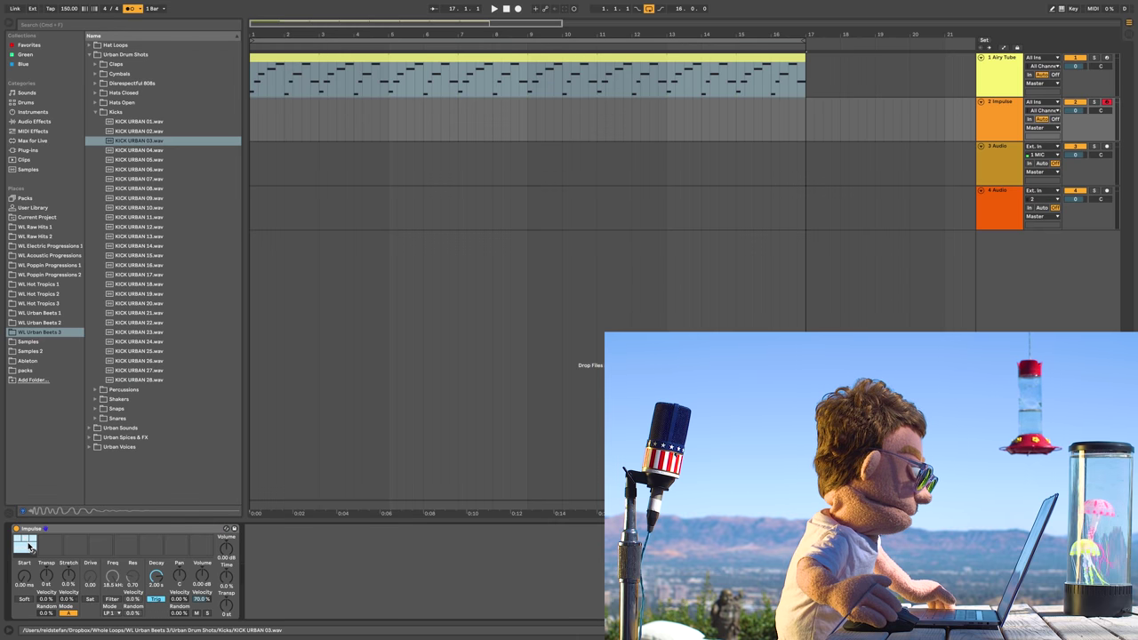
Load SNARE URBAN 23 from the Snares folder into Impulse's second slot
double_click(115, 112)
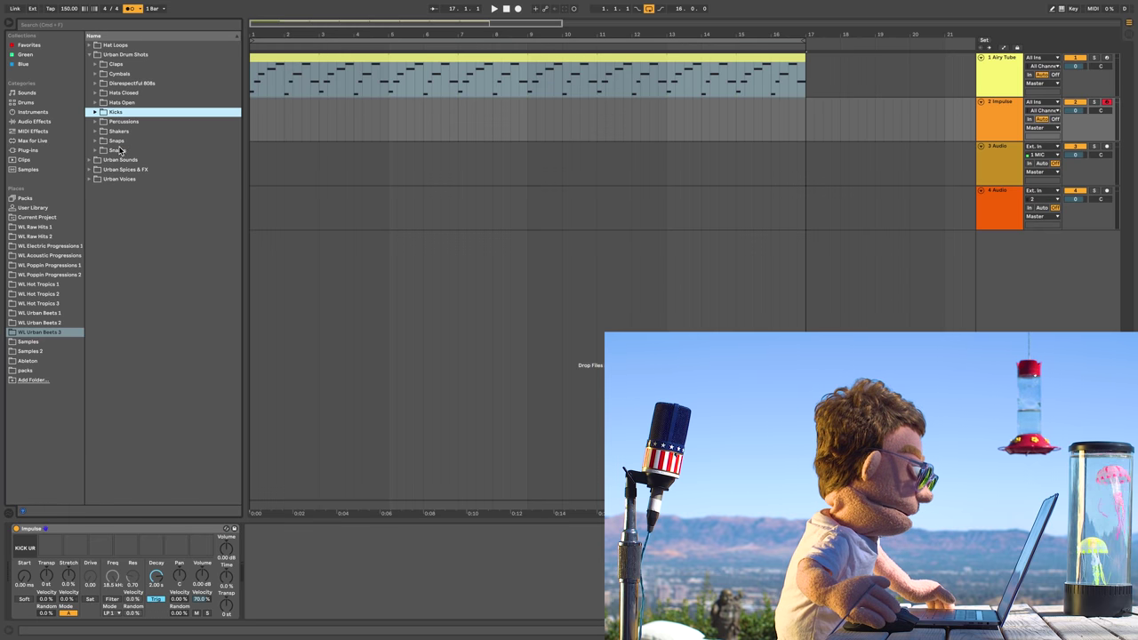
double_click(119, 150)
key(Down)
key(Down)
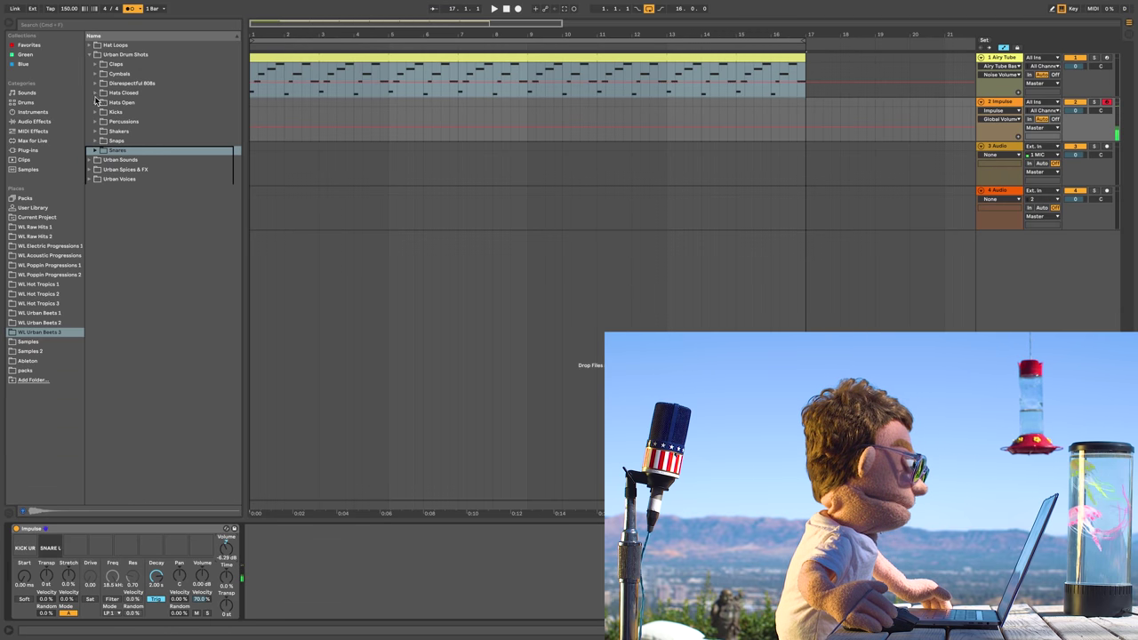
Audition the closed hats and load HHCL URBAN 04 into Impulse's seventh slot
click(95, 93)
click(119, 200)
click(129, 247)
drag(140, 131, 180, 550)
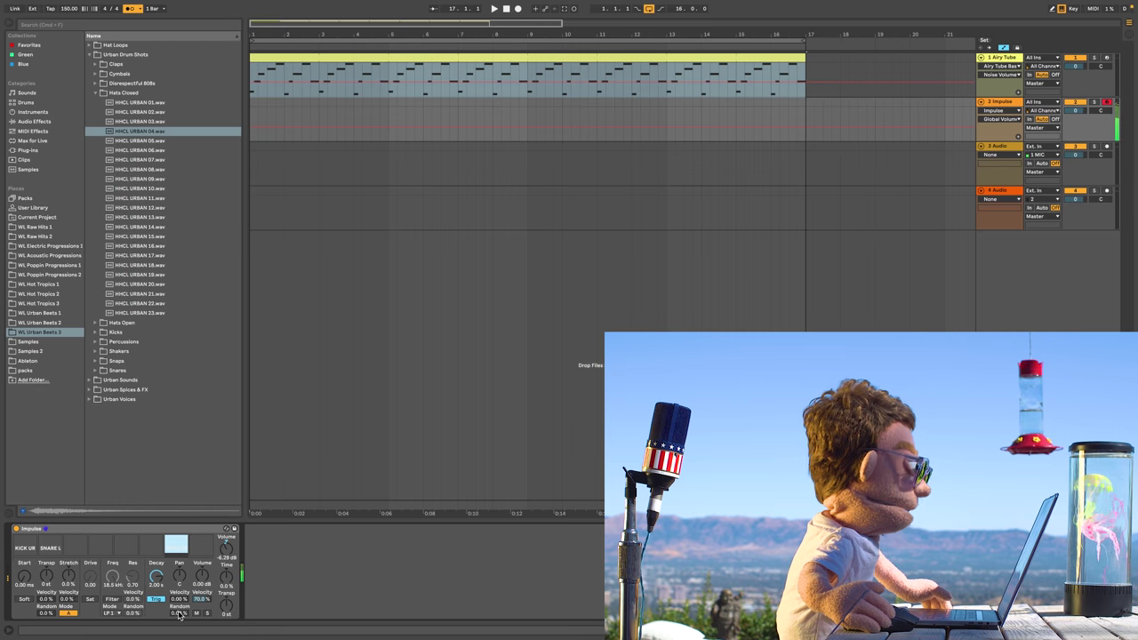
Set the hi-hat's random pan to 21.9% and enable its filter in HP 1 mode at 6.34 kHz
drag(179, 613, 179, 608)
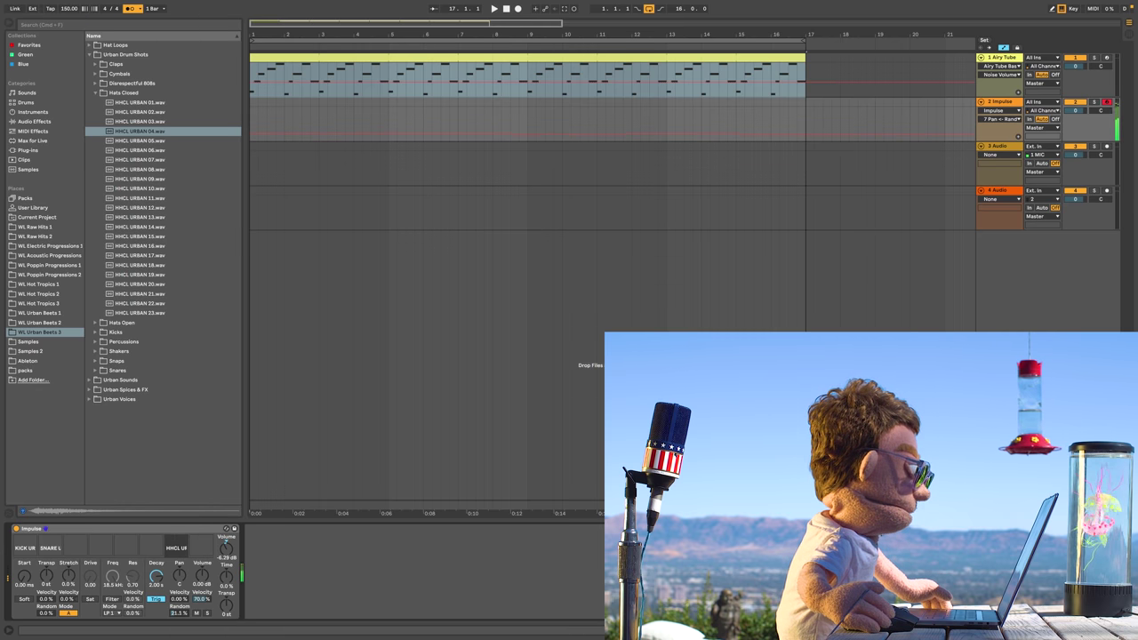
click(112, 599)
click(112, 613)
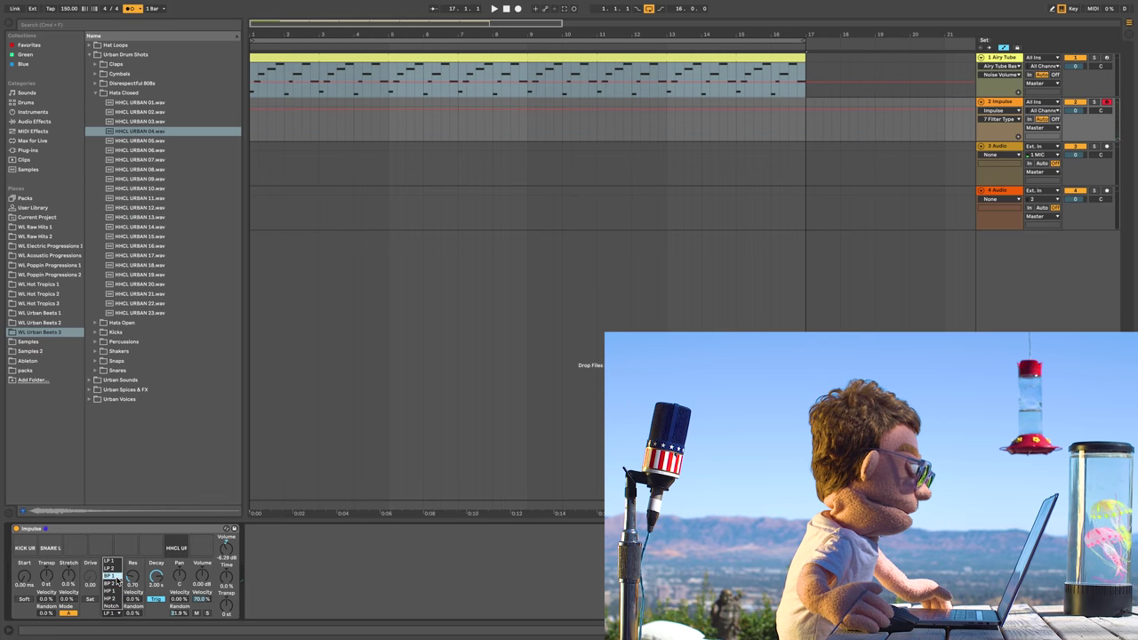
click(113, 590)
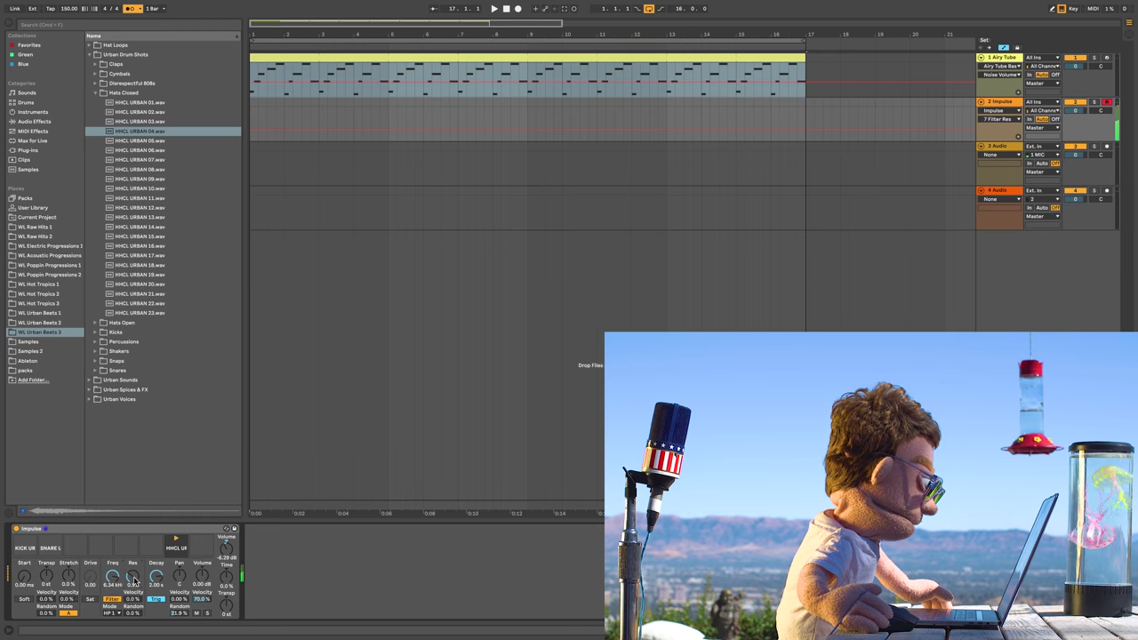
Record a four-bar snare and hi-hat pattern on the Impulse track
click(518, 9)
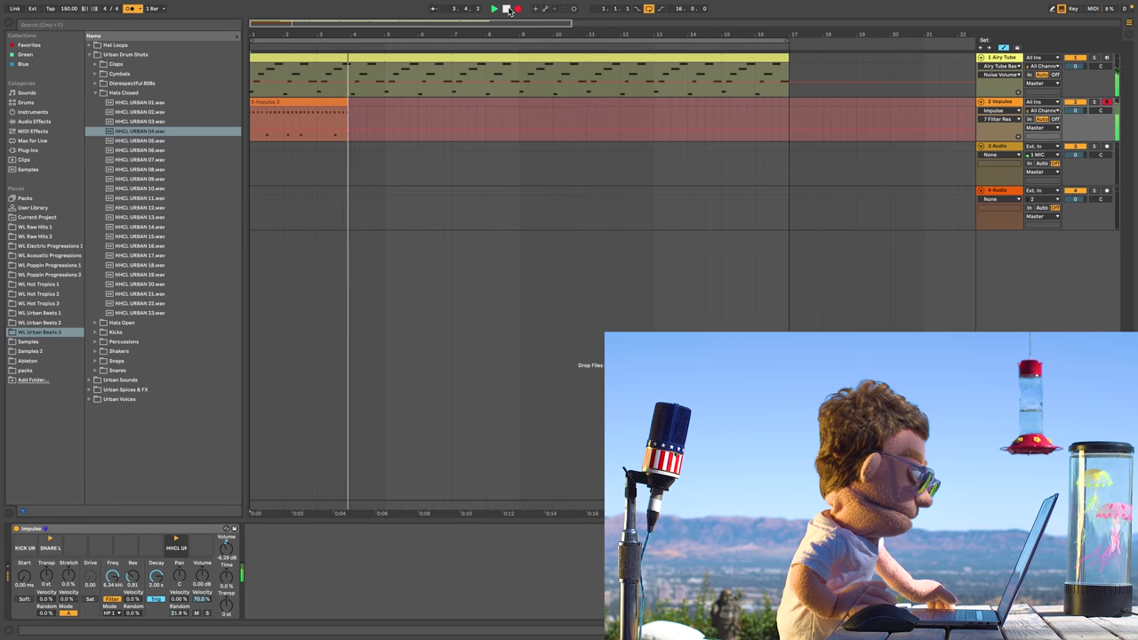
click(506, 9)
Turn on looping for the recorded Impulse clip, extend it to bar 17 and play it with the bass
double_click(382, 109)
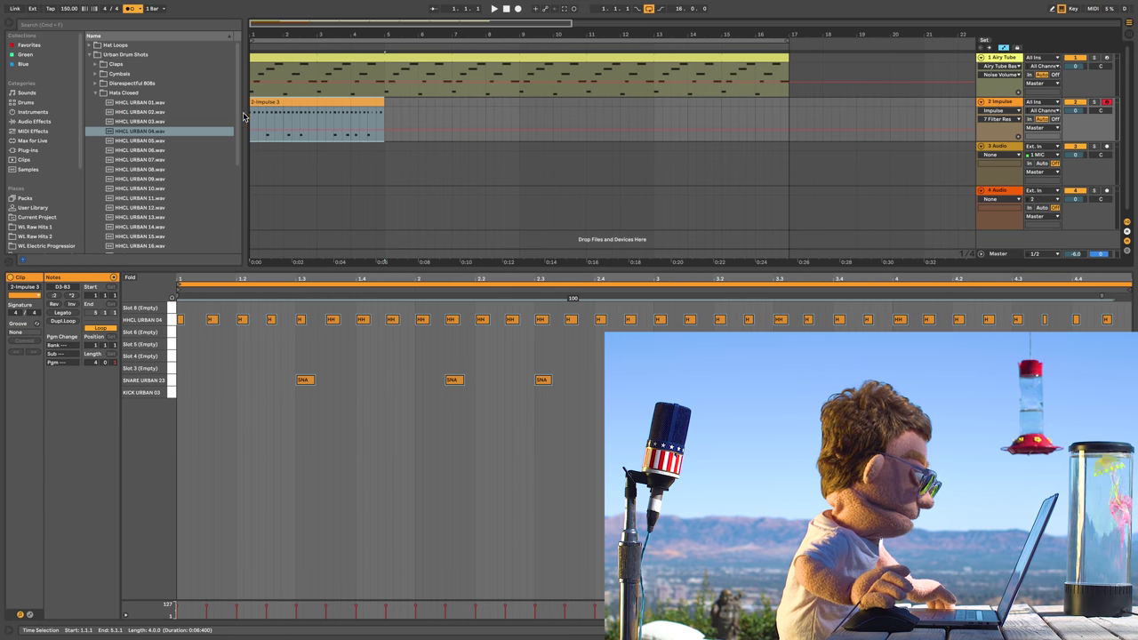
key(super+z)
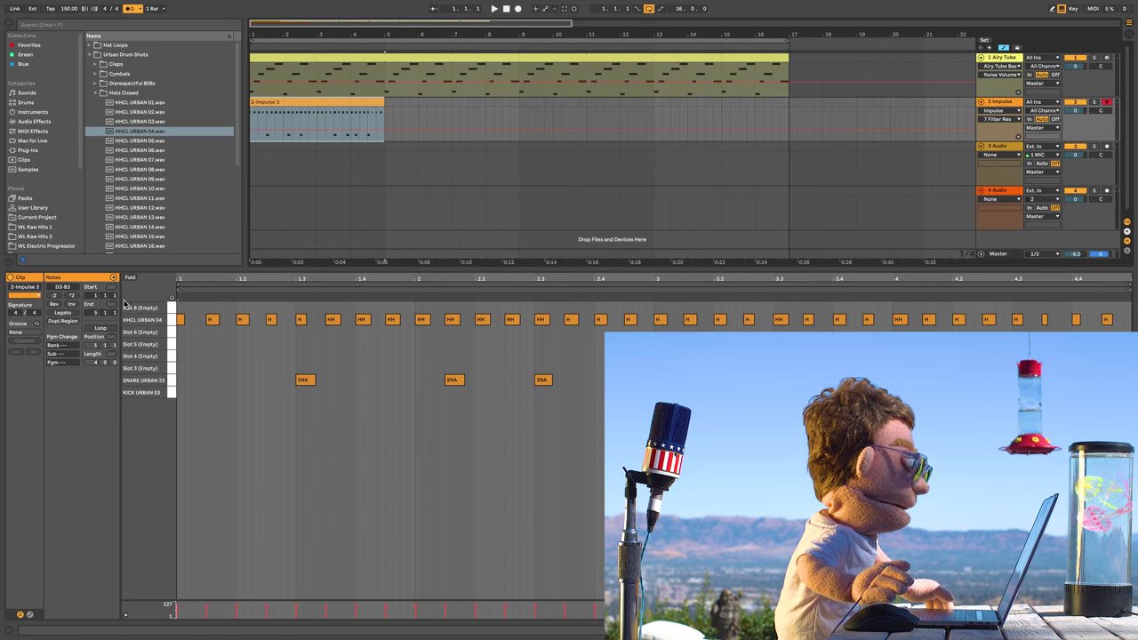
click(94, 328)
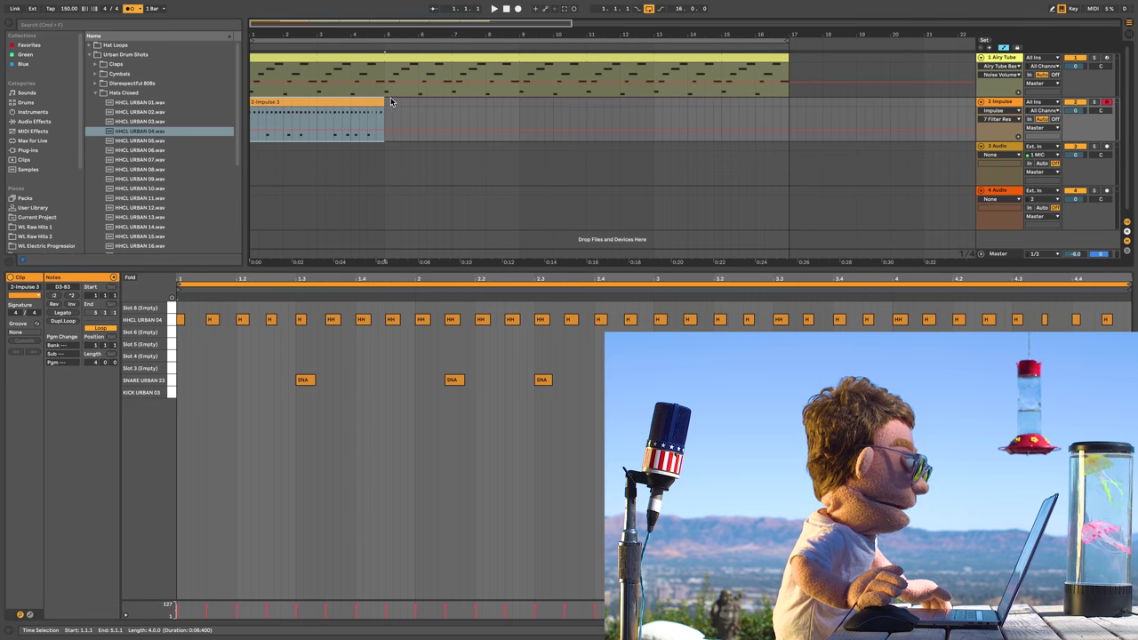
drag(384, 102, 787, 92)
key(space)
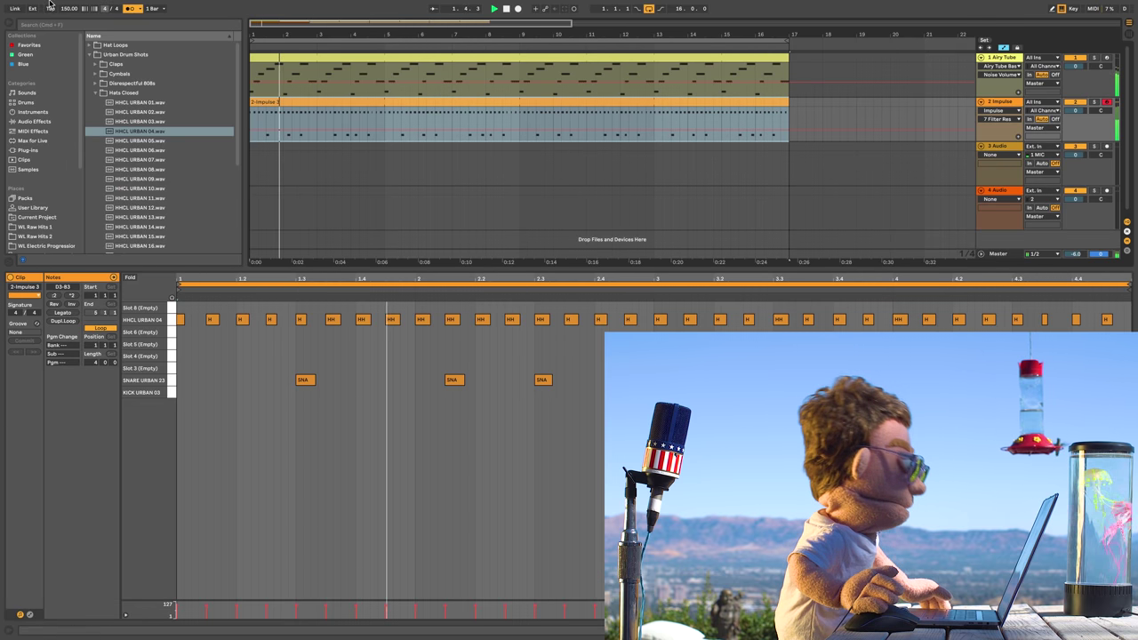
mouse_move(139, 24)
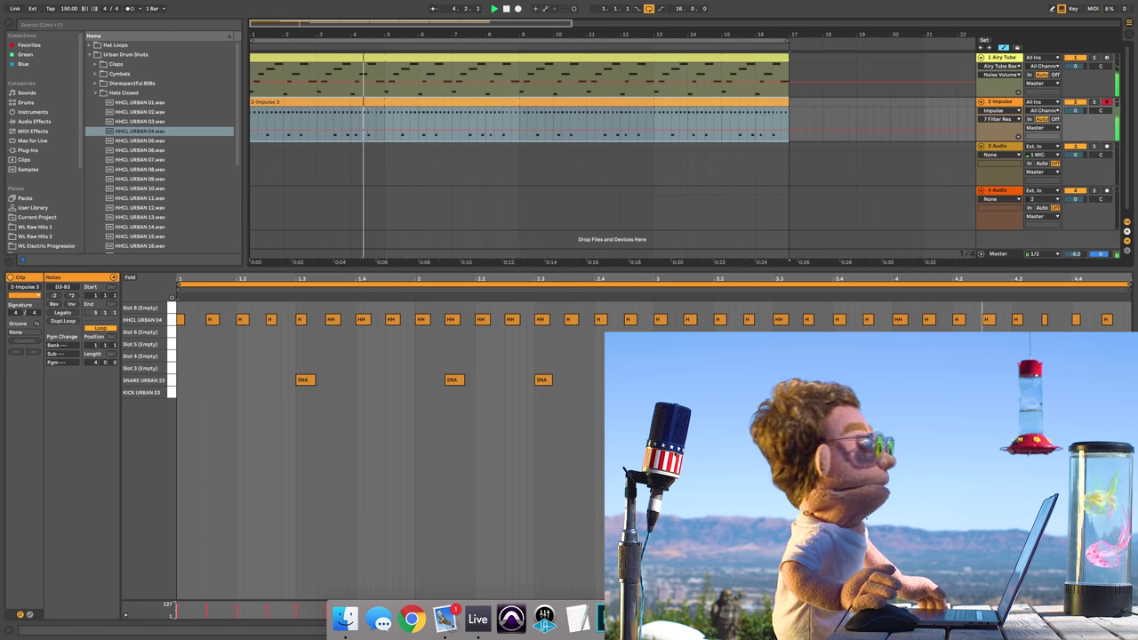
Load the Echo audio effect onto the Airy Tube Bass track
key(shift+Tab)
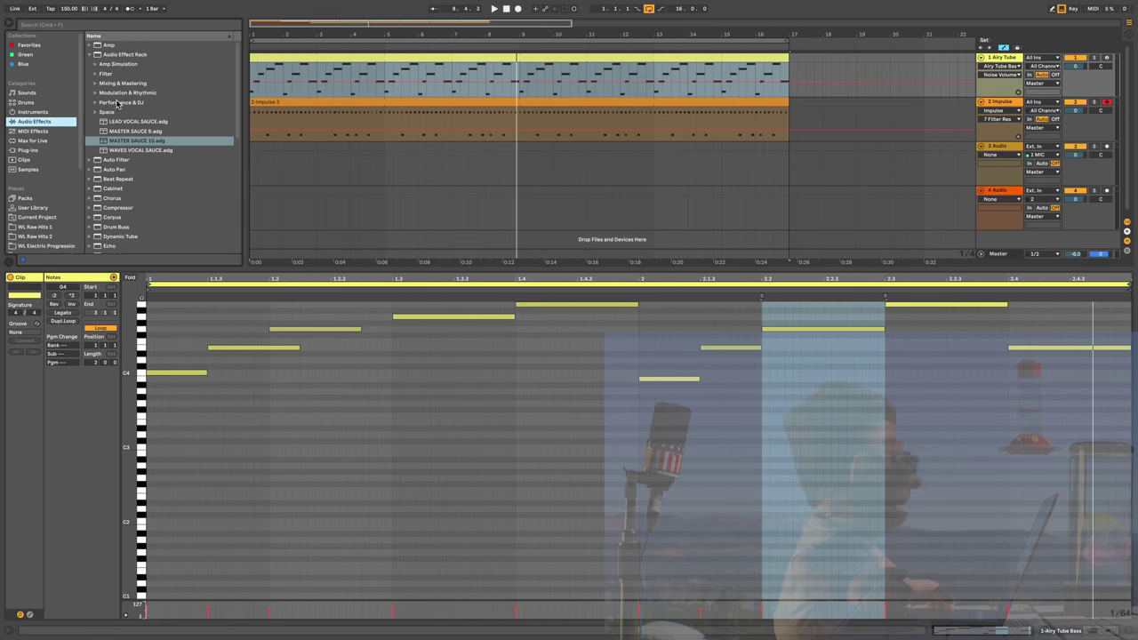
scroll(138, 182, down, 3)
double_click(113, 216)
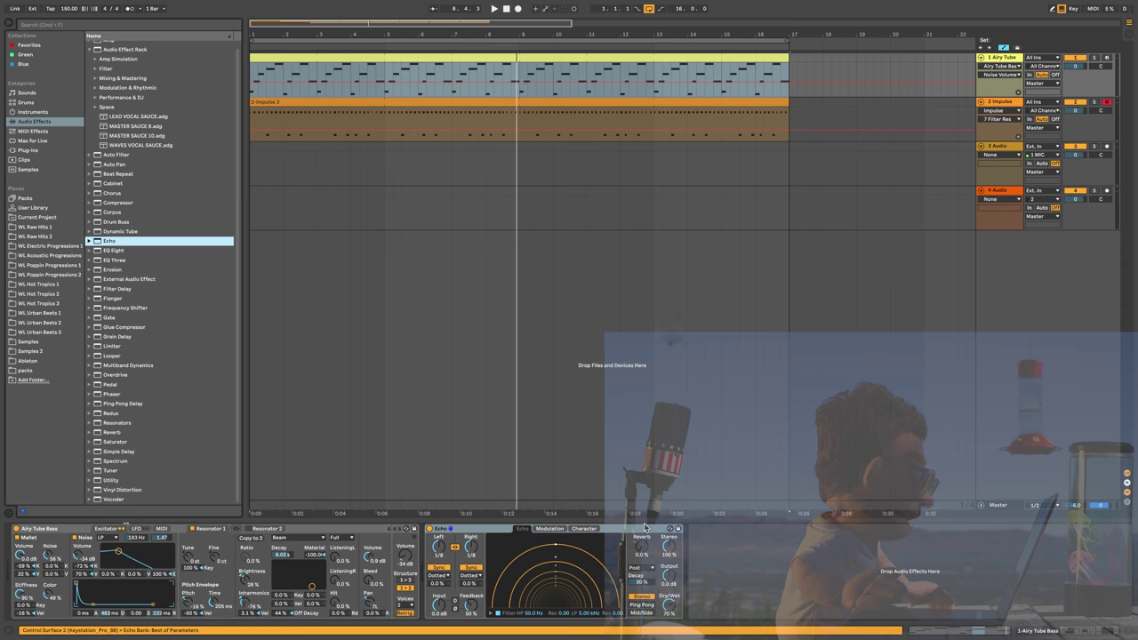
Group the Echo into an Audio Effect Rack, add a second empty chain, and set the Echo's Dry/Wet to 100%
click(645, 530)
key(super+g)
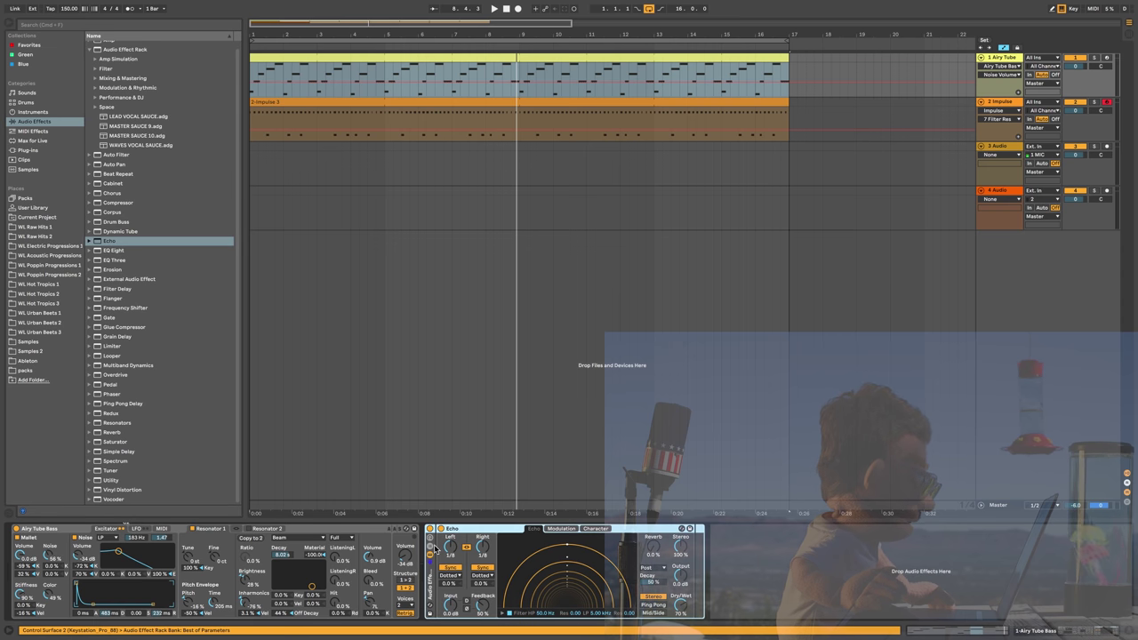
click(430, 551)
right_click(464, 577)
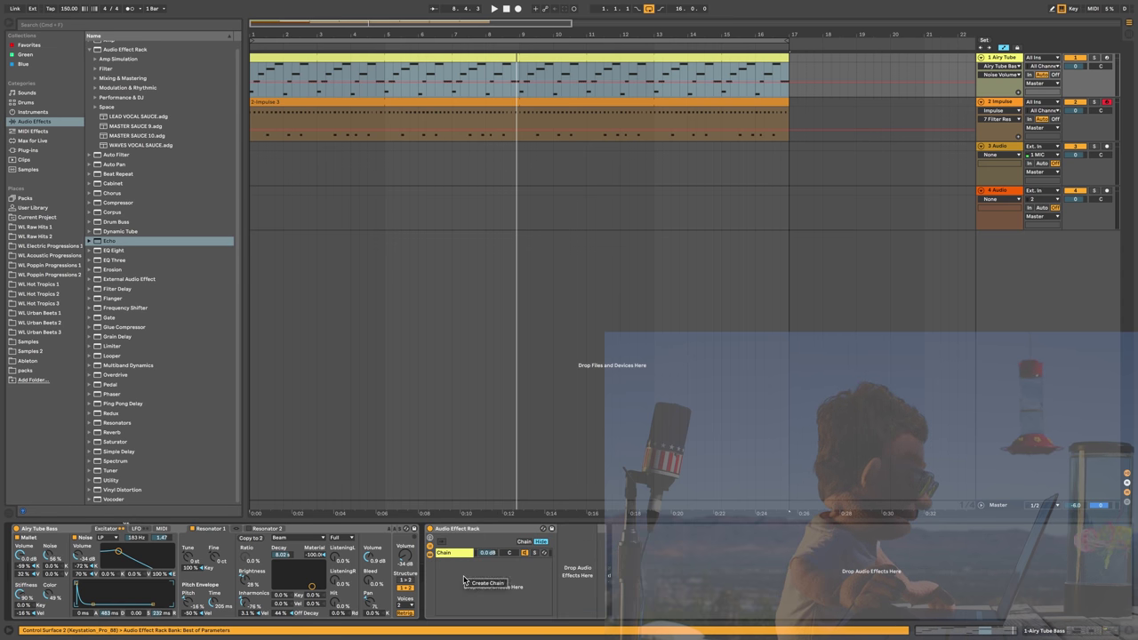
click(474, 582)
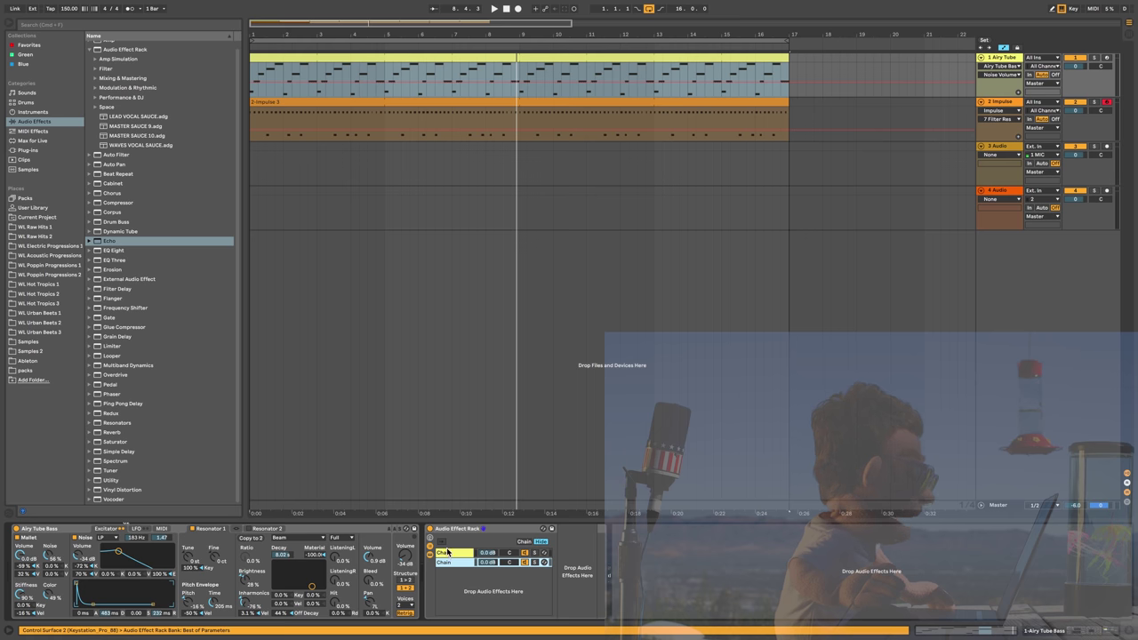
click(454, 554)
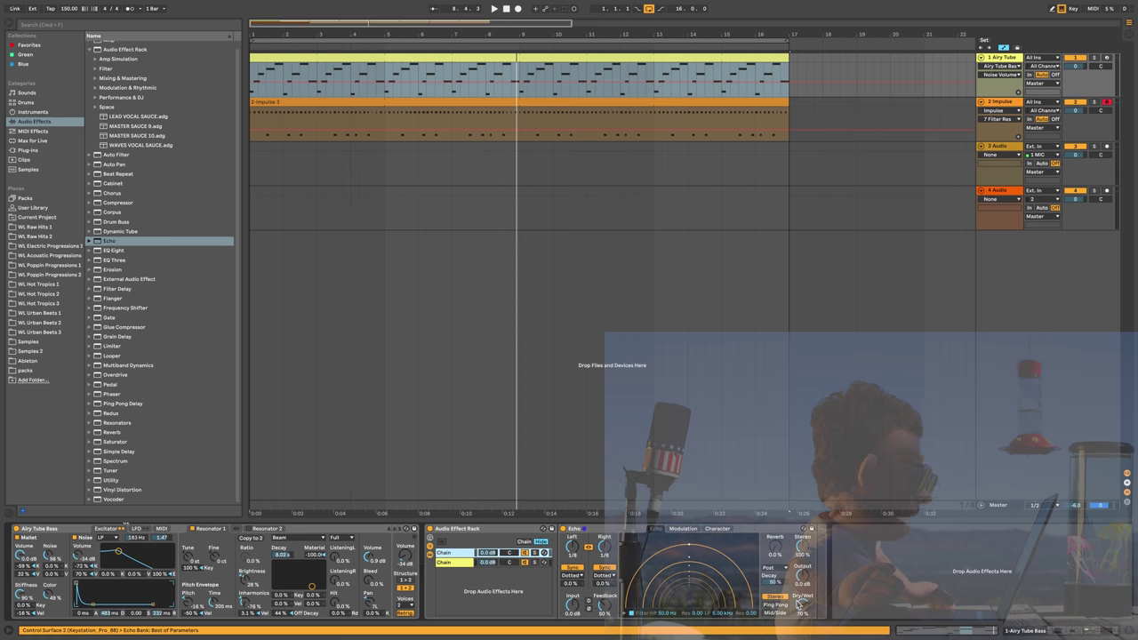
drag(799, 605, 798, 578)
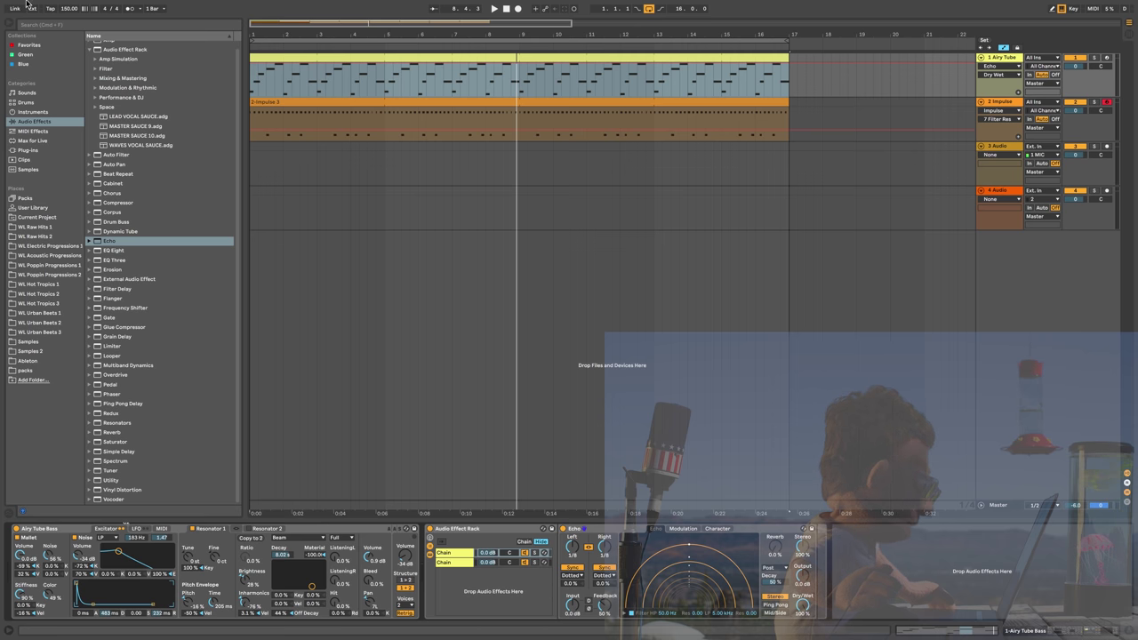
Duplicate the Impulse track and delete all the hi-hat notes from the copied clip
click(1010, 103)
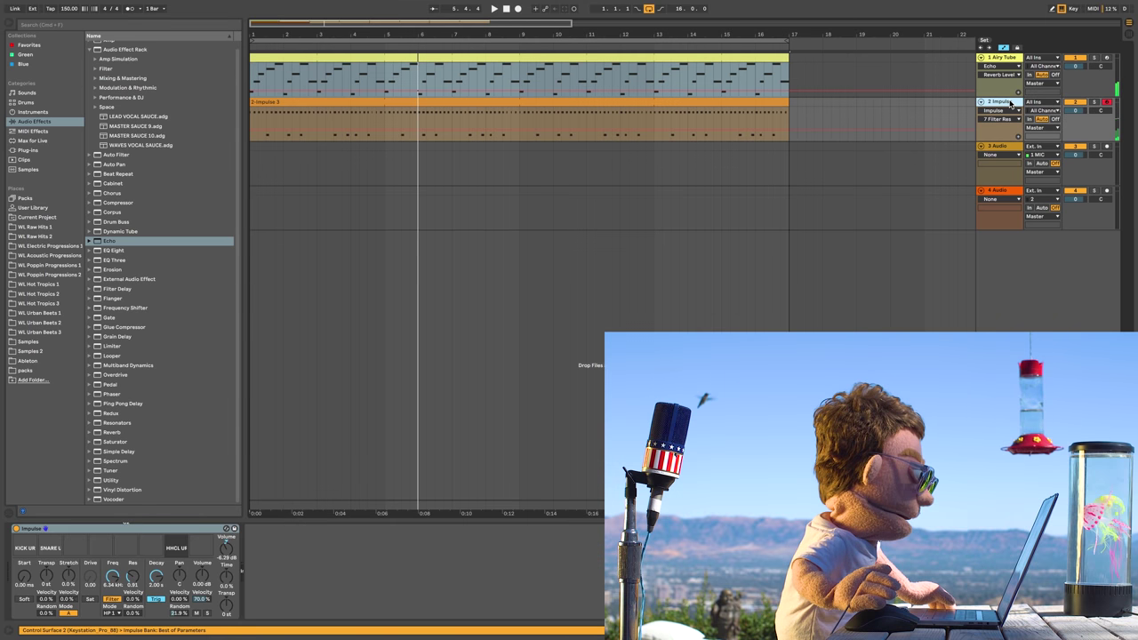
key(ctrl+d)
click(700, 148)
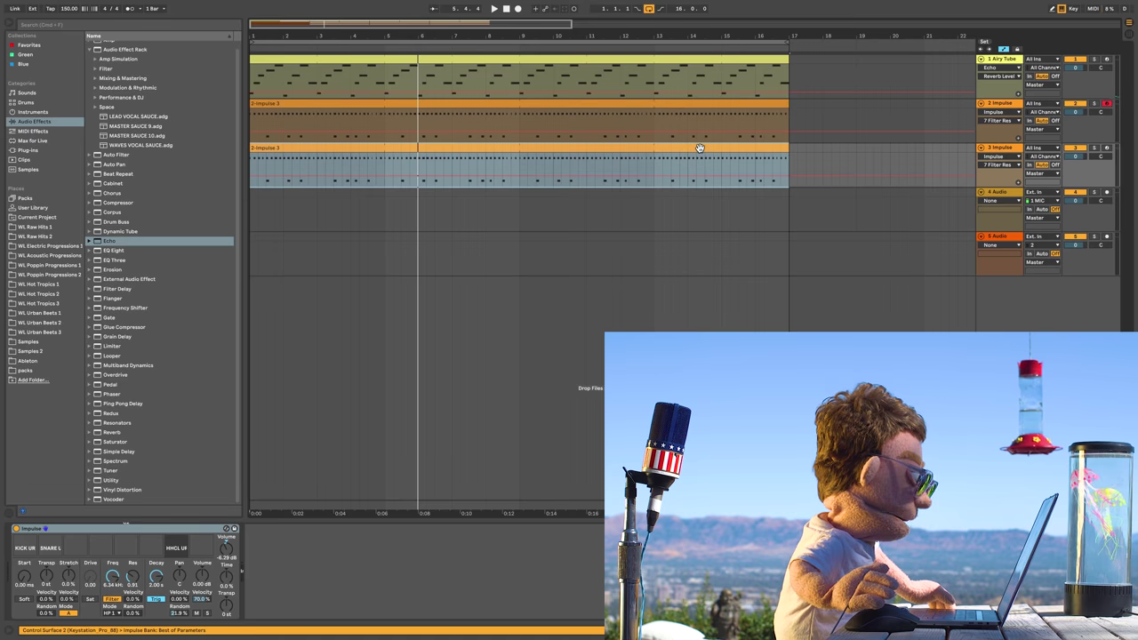
double_click(699, 147)
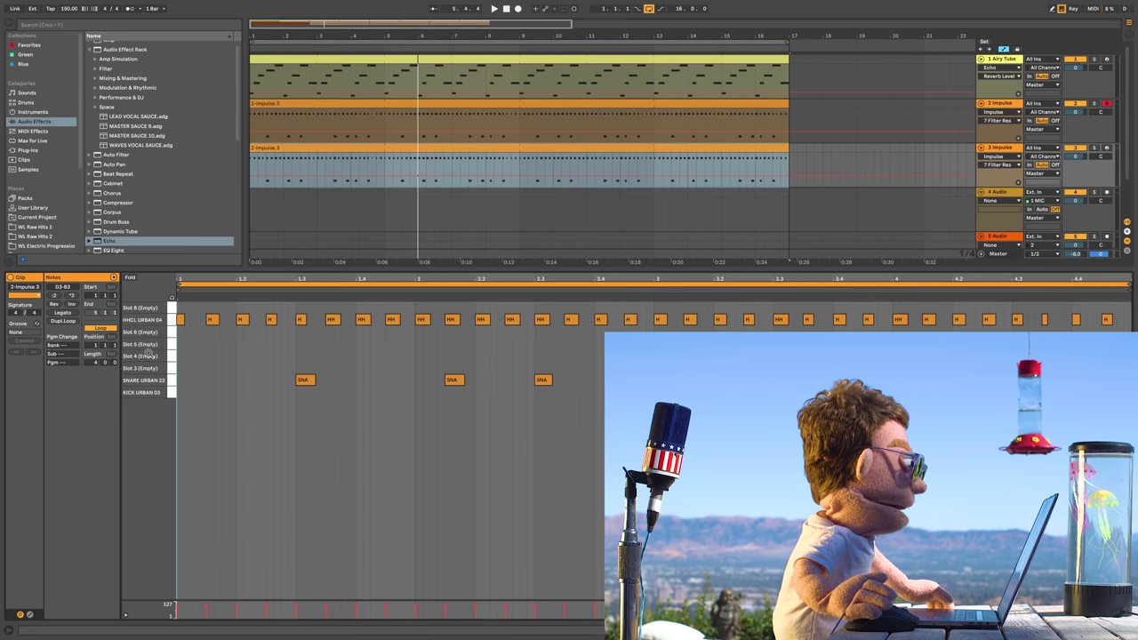
click(172, 319)
key(Delete)
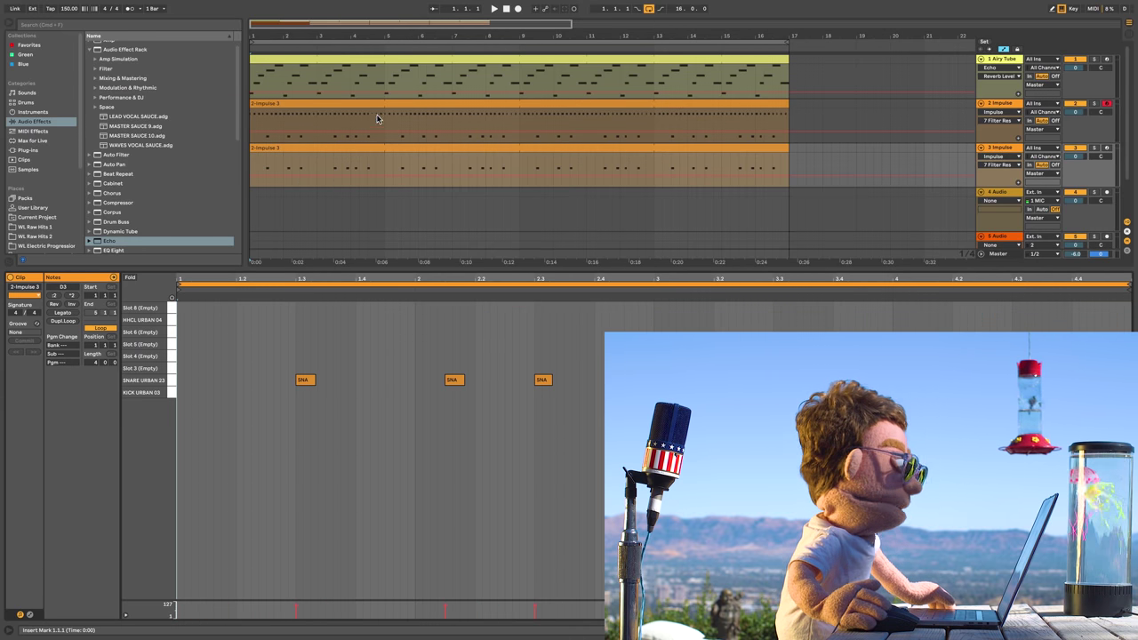
Delete all the snare notes from the original Impulse track's clip
click(375, 103)
click(170, 383)
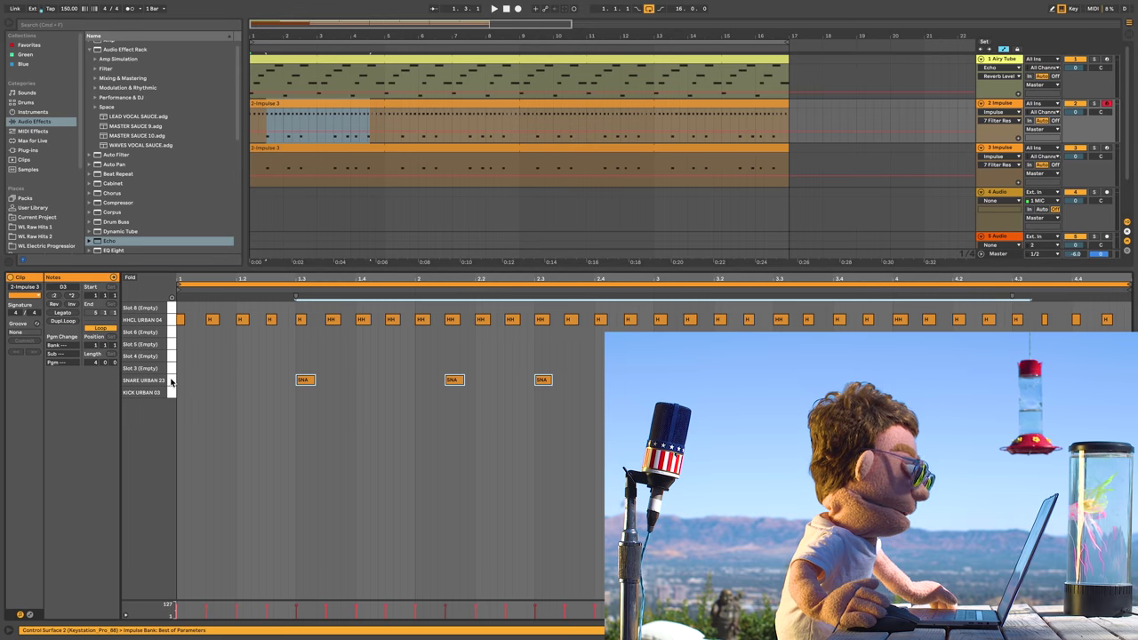
key(Delete)
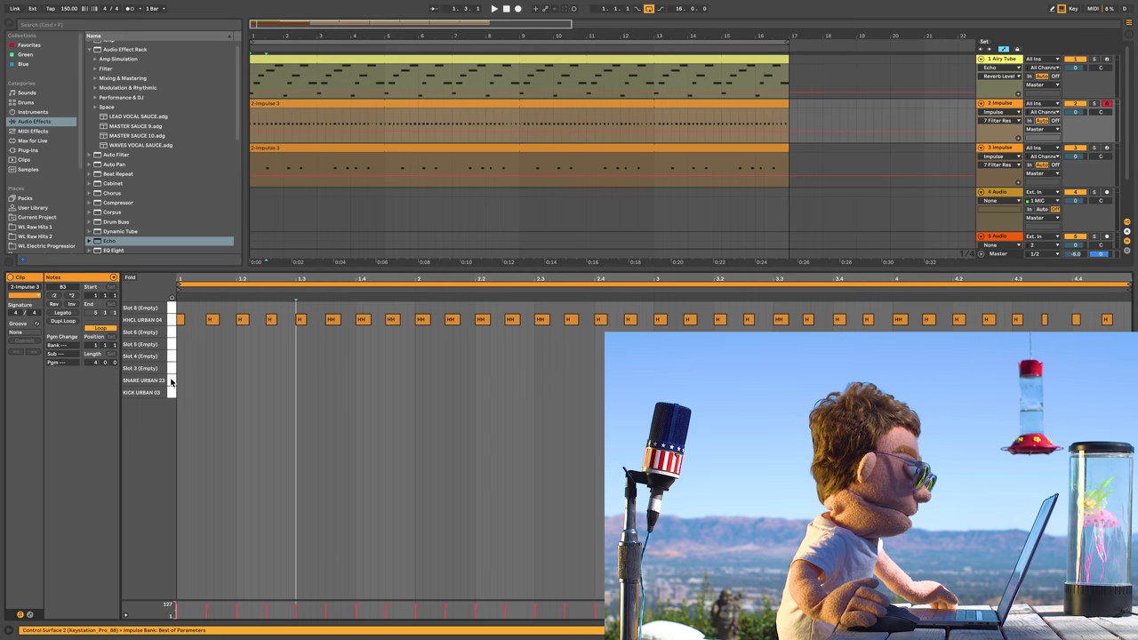
Rename the hi-hat Impulse track HATS and the snare Impulse track SN
click(1000, 103)
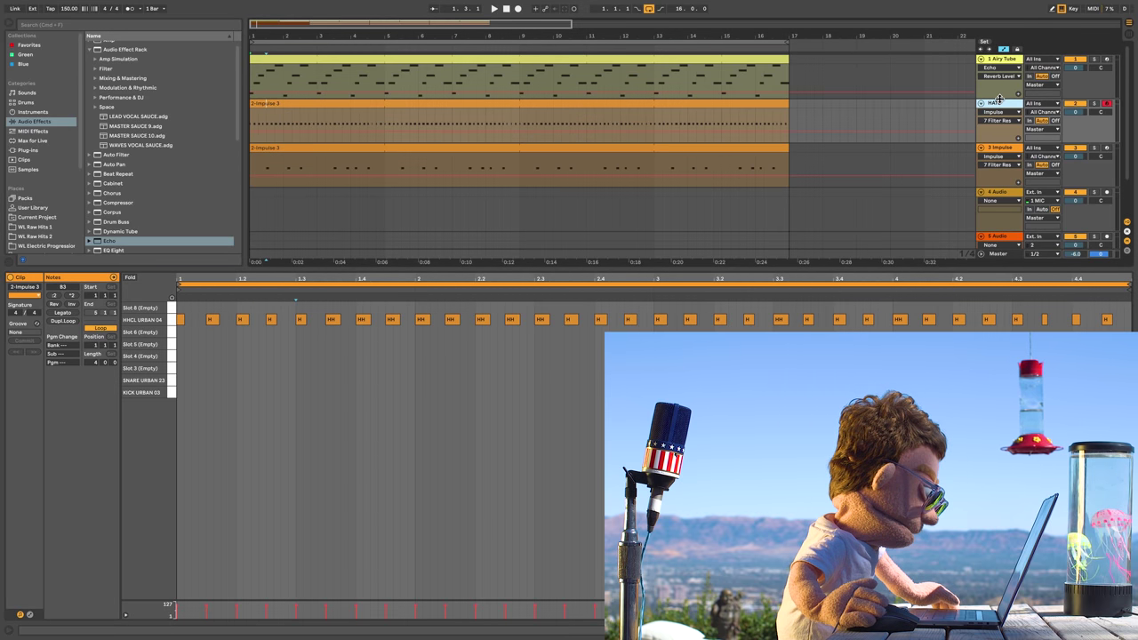
click(999, 149)
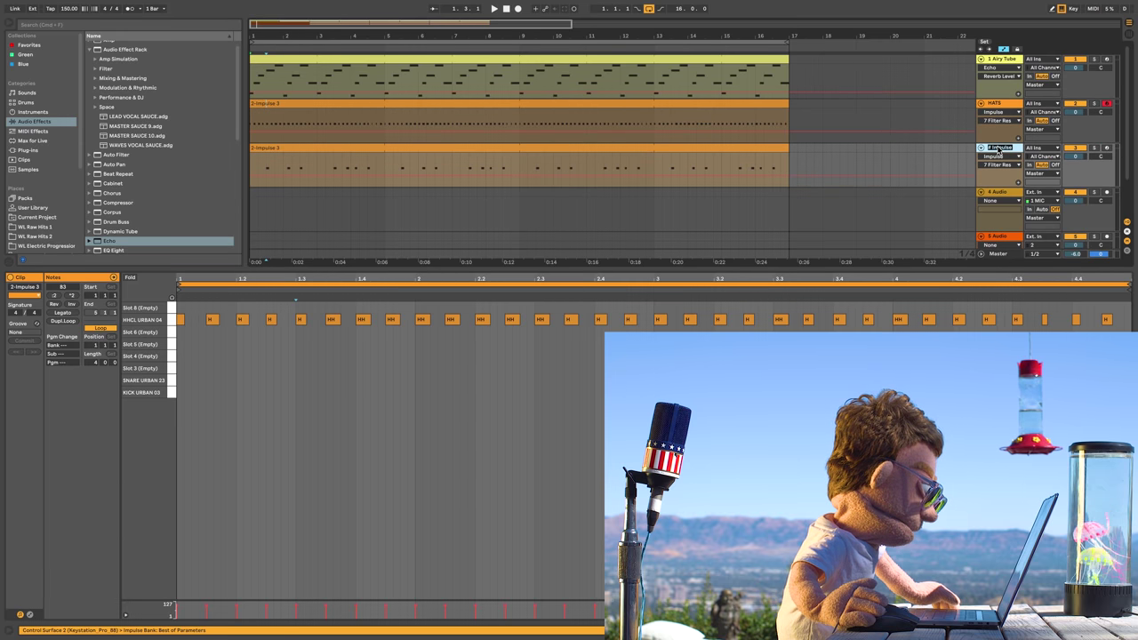
click(987, 107)
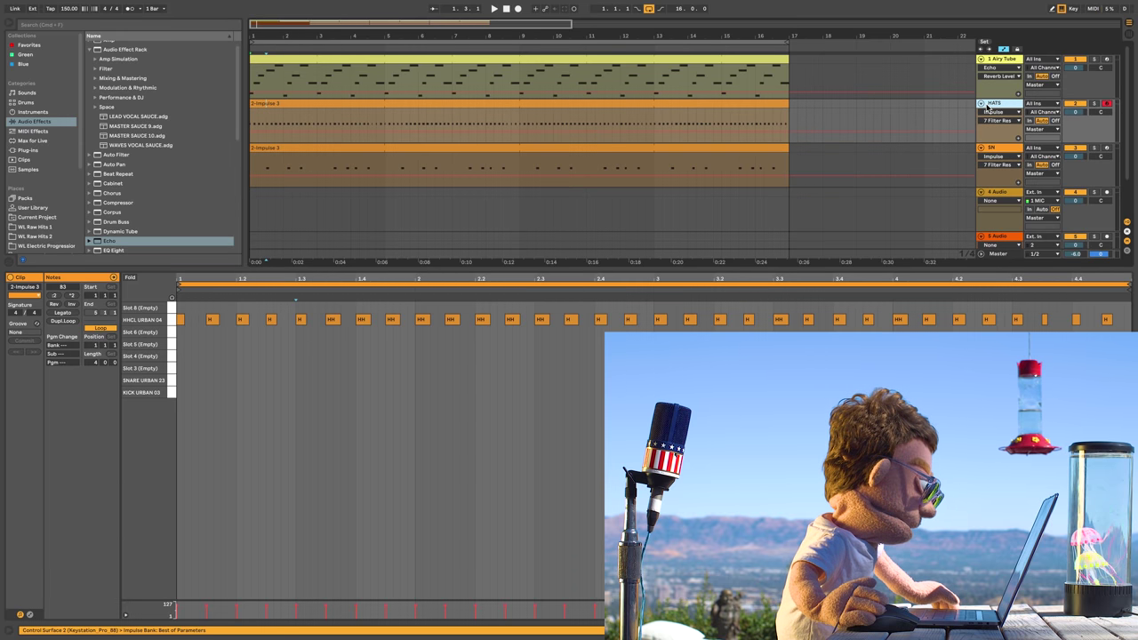
Load the Simple Delay preset LATER.adv onto the HATS track
scroll(166, 195, down, 8)
click(113, 202)
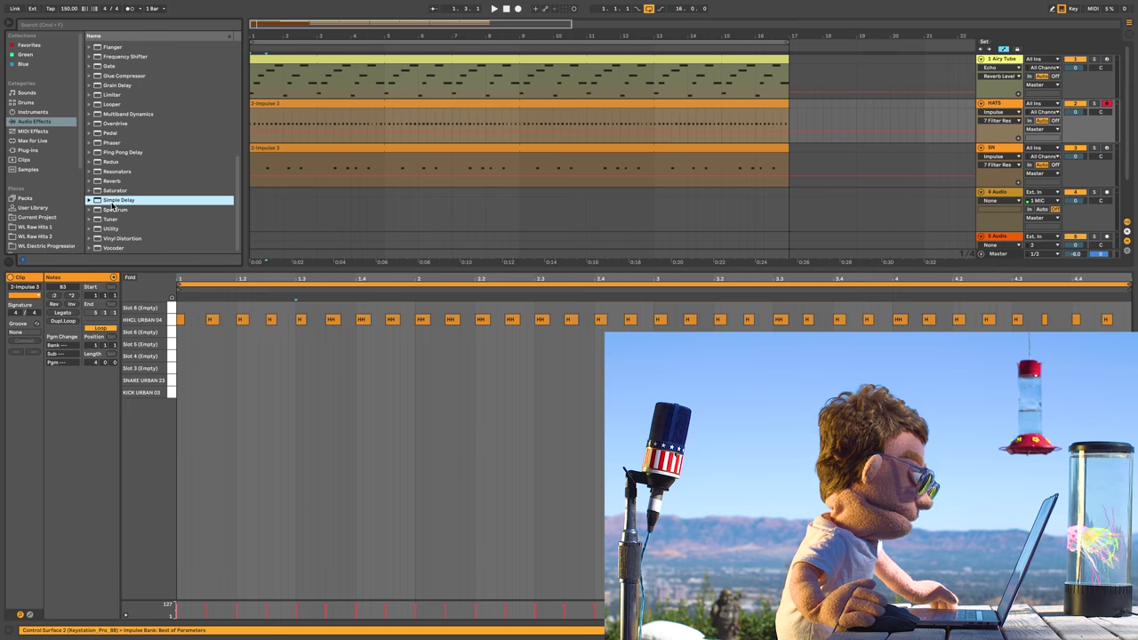
click(89, 200)
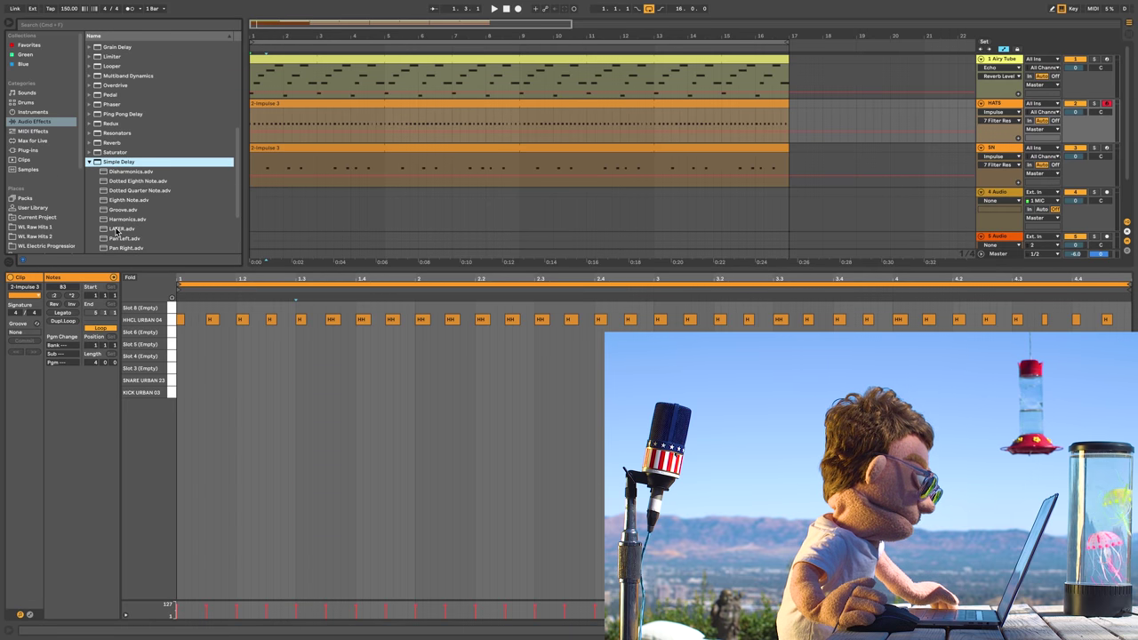
double_click(119, 229)
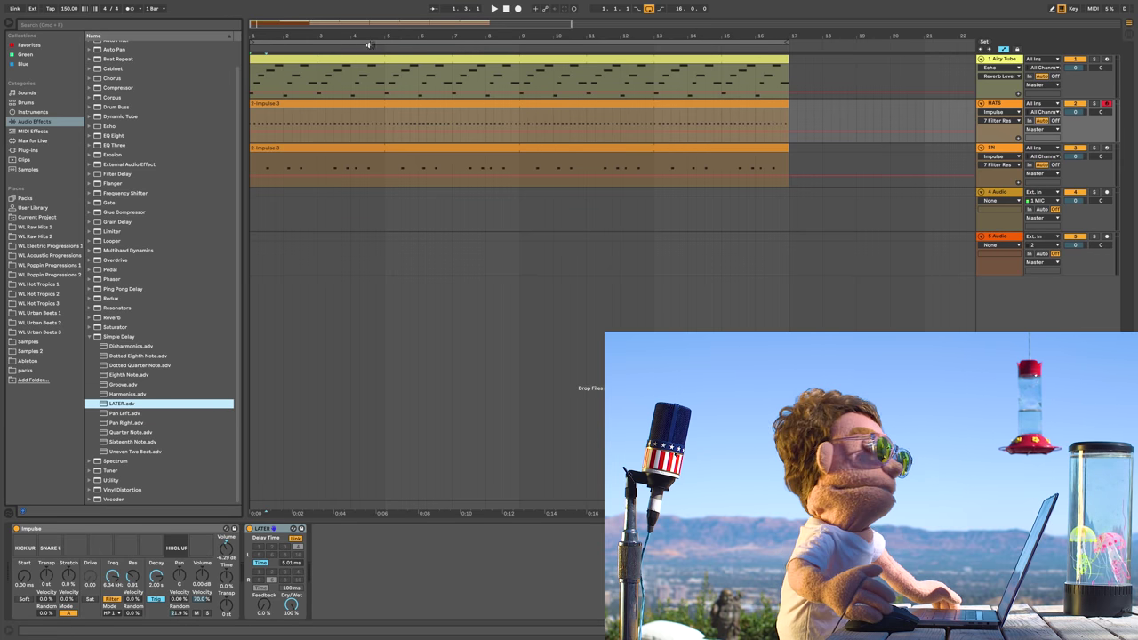
Set the HATS delay's left time to 15.0 ms during playback and compare the sound with the delay bypassed and active
click(348, 103)
key(space)
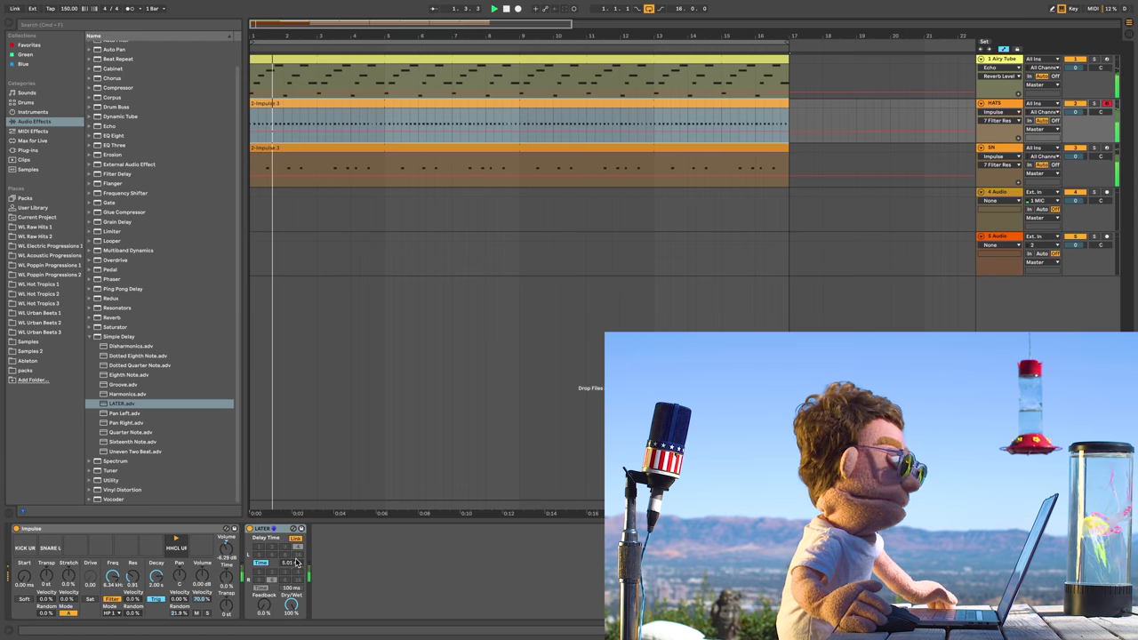
drag(296, 562, 296, 544)
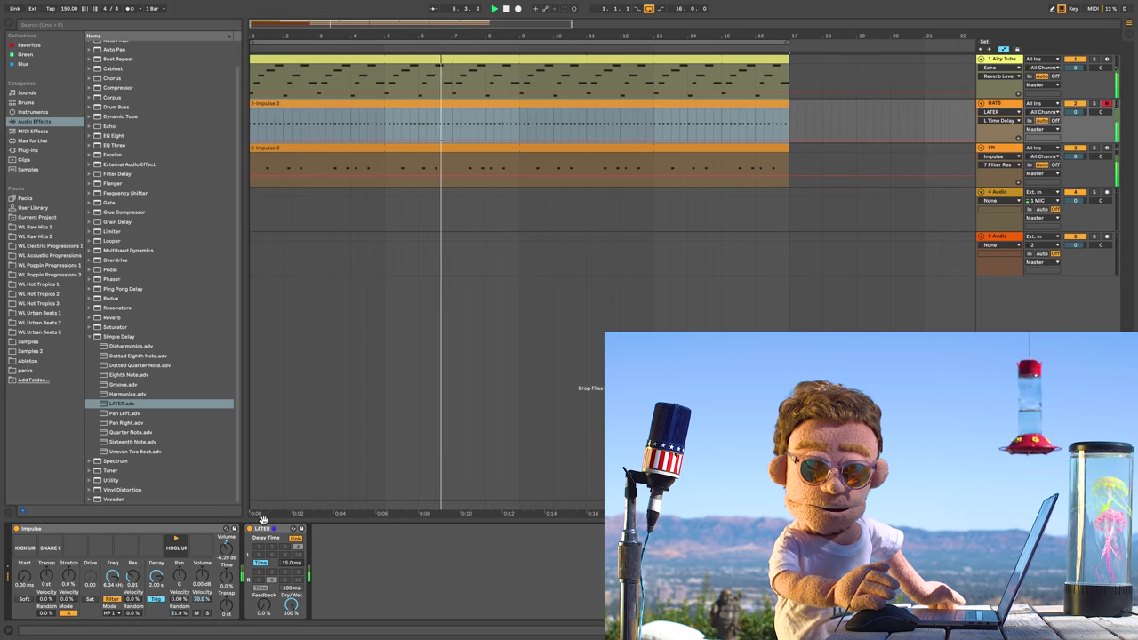
click(251, 529)
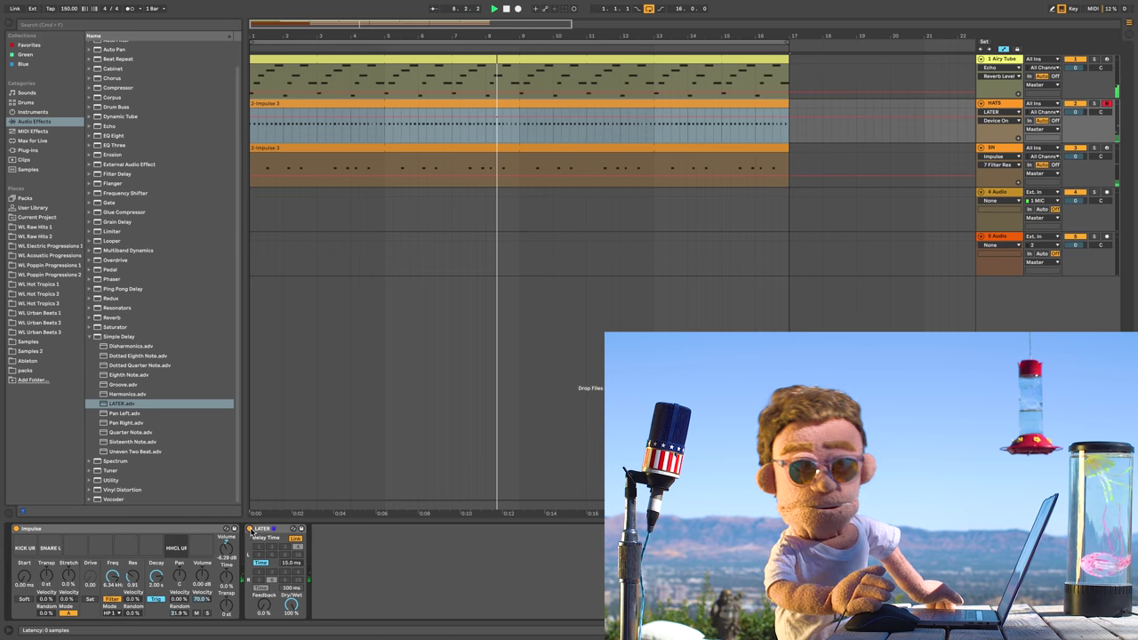
click(251, 529)
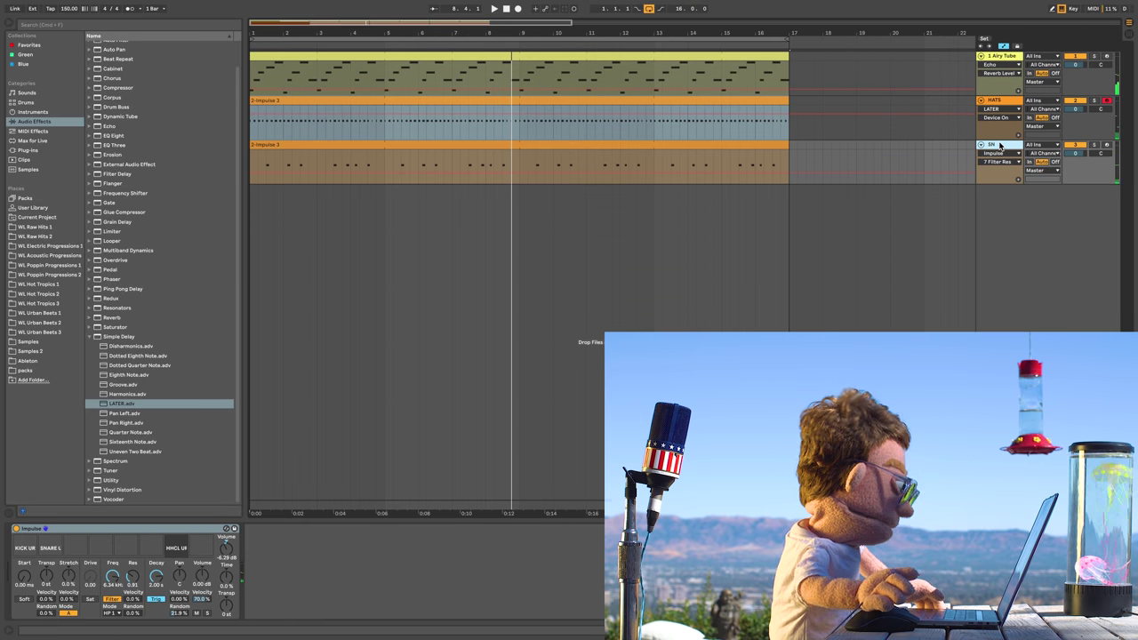
Duplicate the SN track, remove the copied clip and name the new track KICK
click(994, 146)
key(super+d)
click(627, 187)
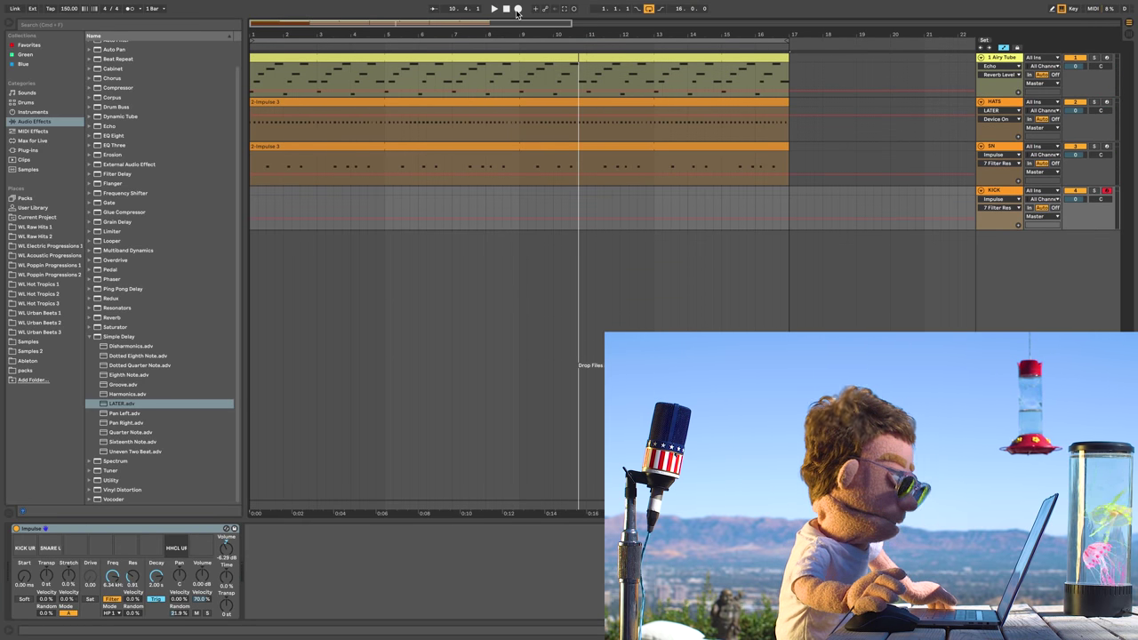
Record an eight-bar kick pattern on the KICK track and extend its looped clip to bar 17
click(518, 9)
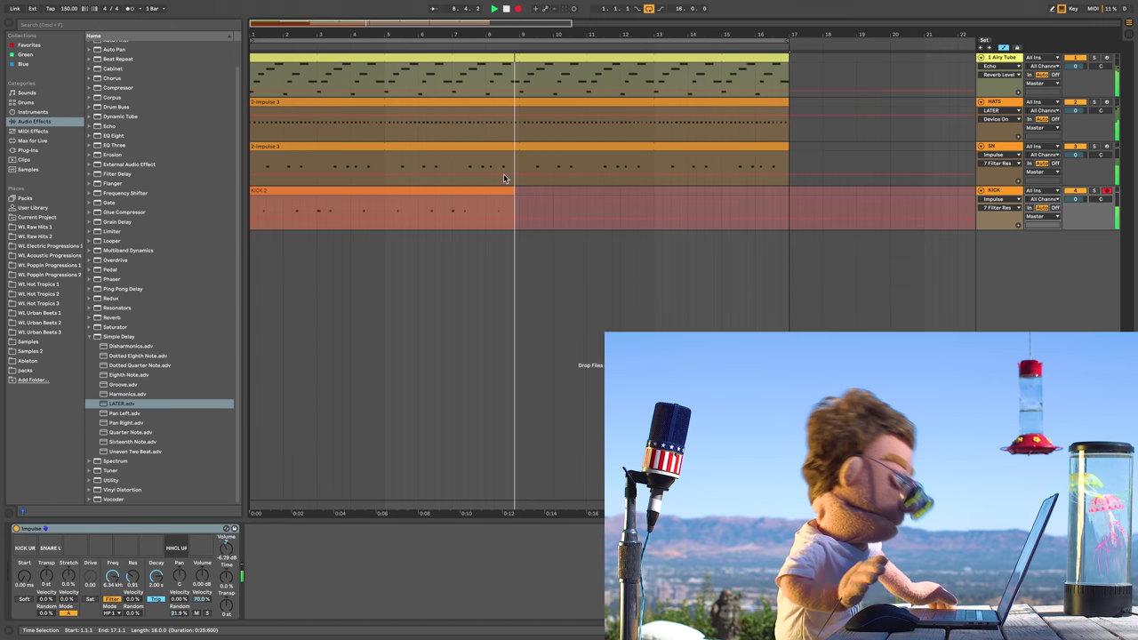
key(space)
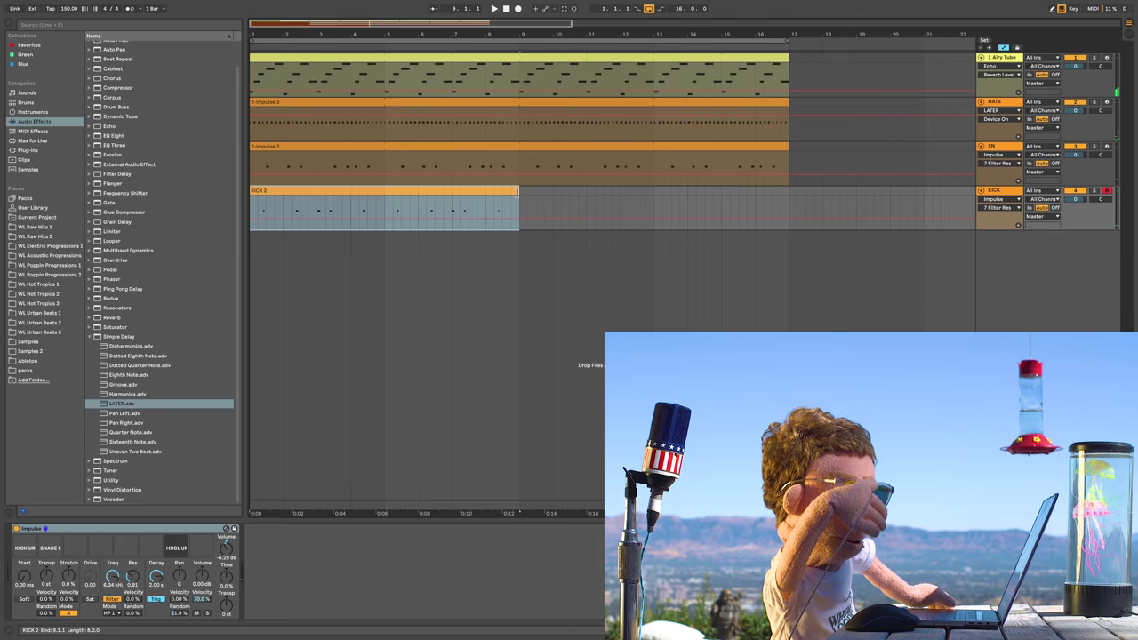
drag(516, 191, 791, 191)
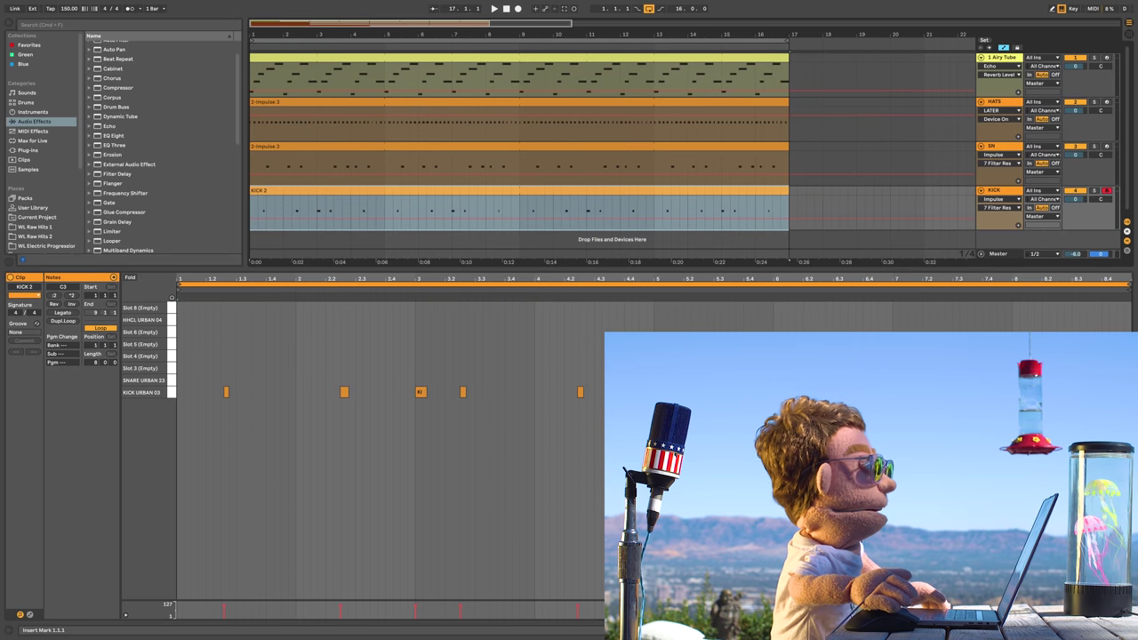
Quantize all the notes in the kick clip and play the beat from the start
key(super+a)
key(super+u)
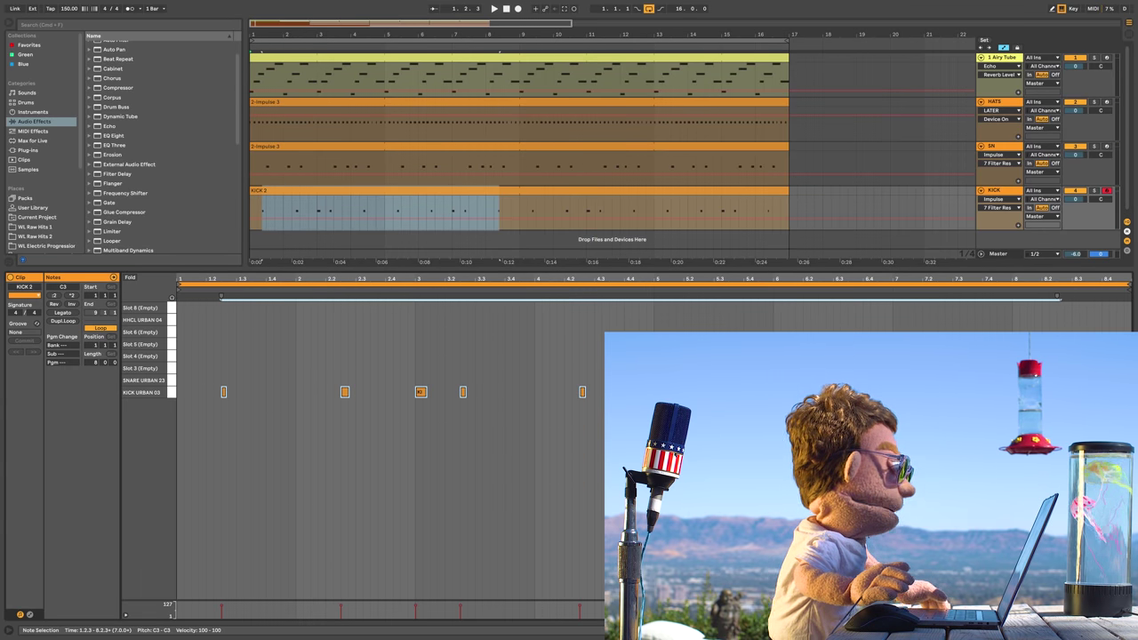
click(688, 188)
key(space)
key(super+a)
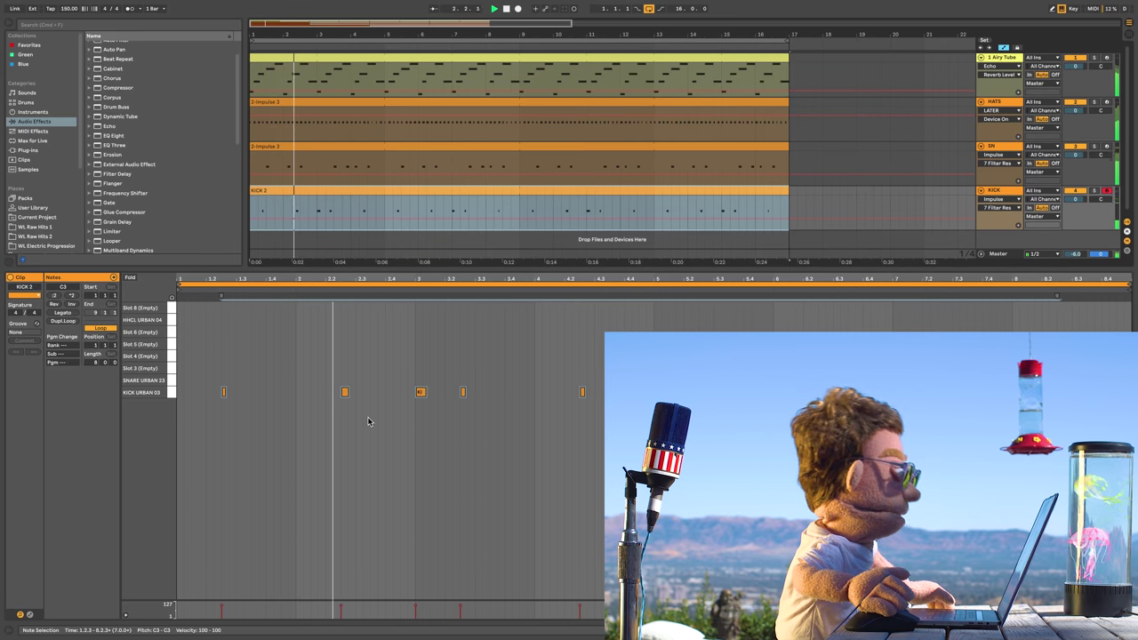
Raise the velocity of the kick notes at the start of bars 3 and 7 to 127 and play the result
click(422, 396)
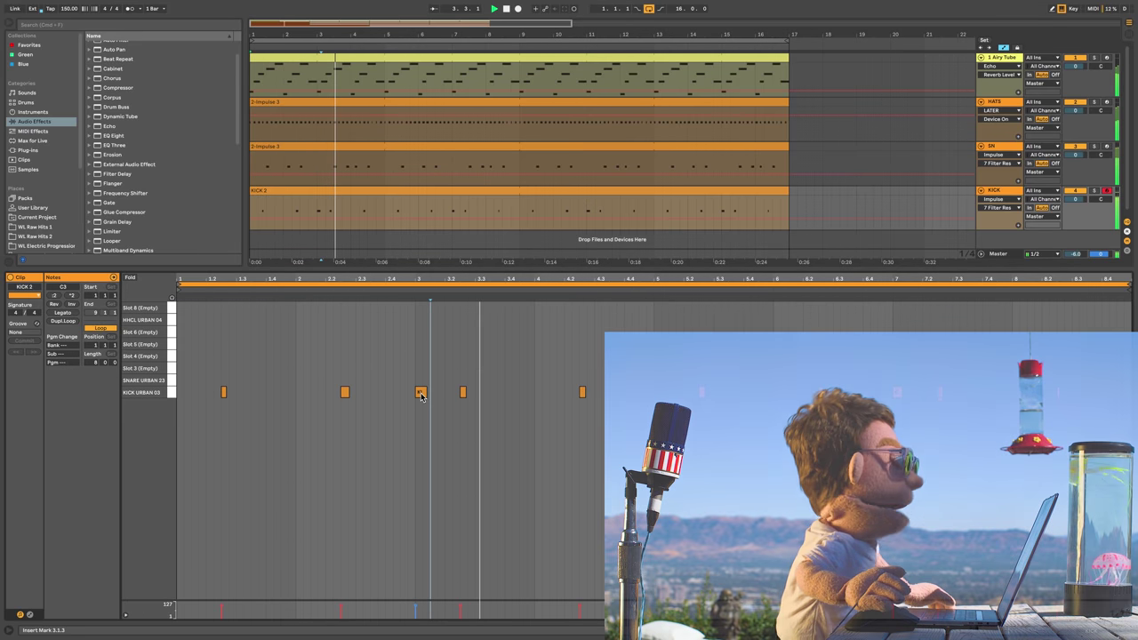
click(421, 392)
key(space)
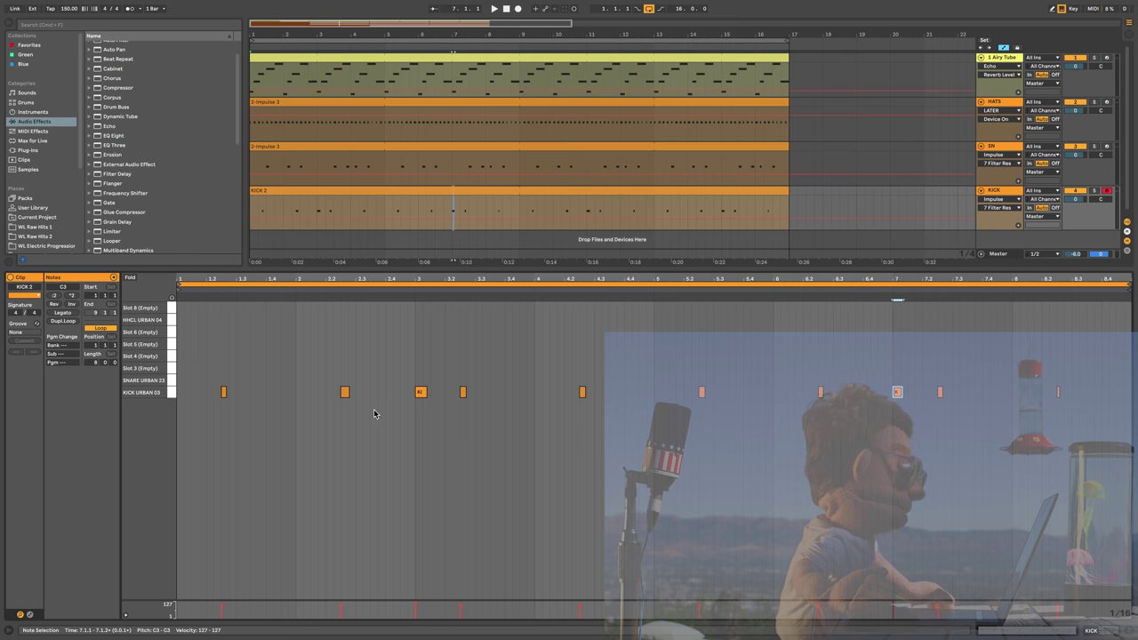
key(space)
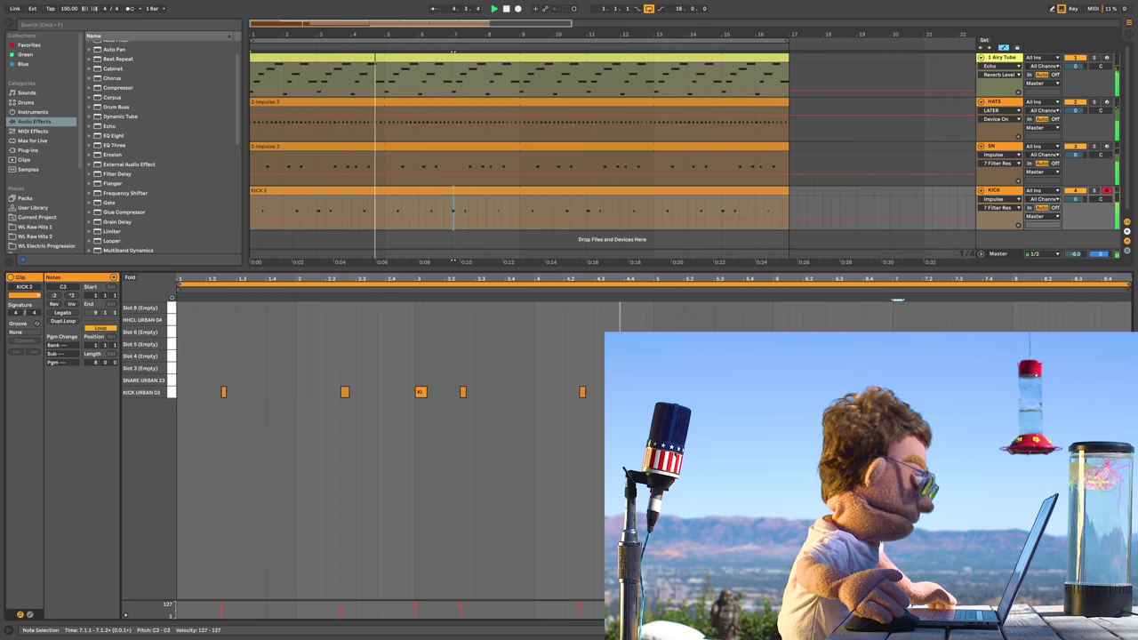
key(space)
Raise the velocity of the kick notes at 1.2.3 and 5.2.3 to about 123 and play the beat
click(224, 392)
shift+click(698, 392)
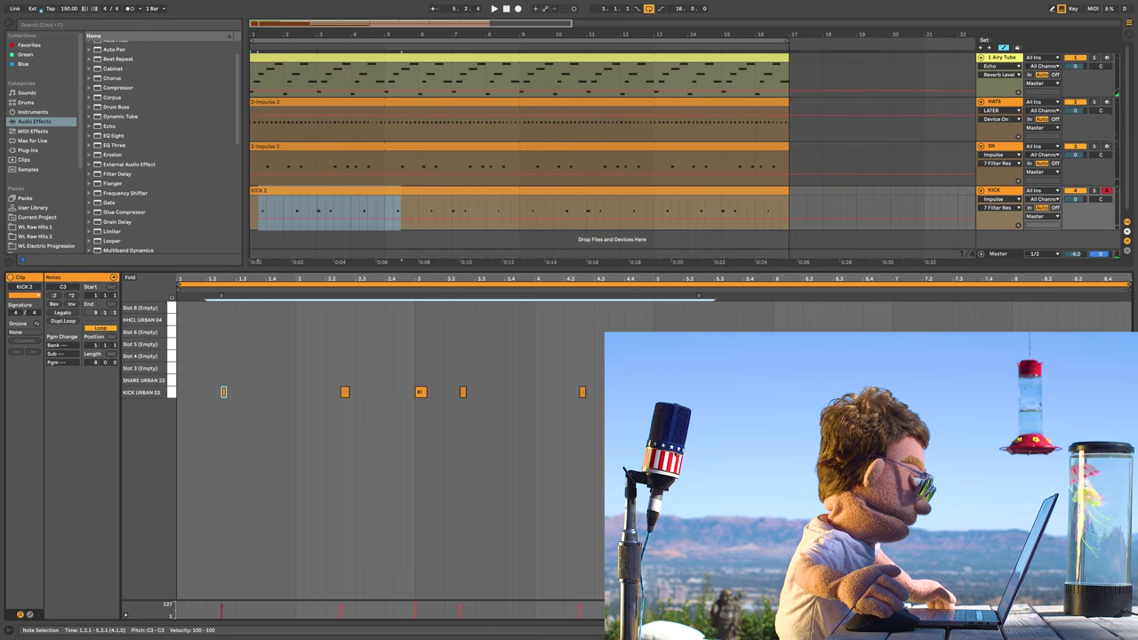
drag(695, 607, 695, 600)
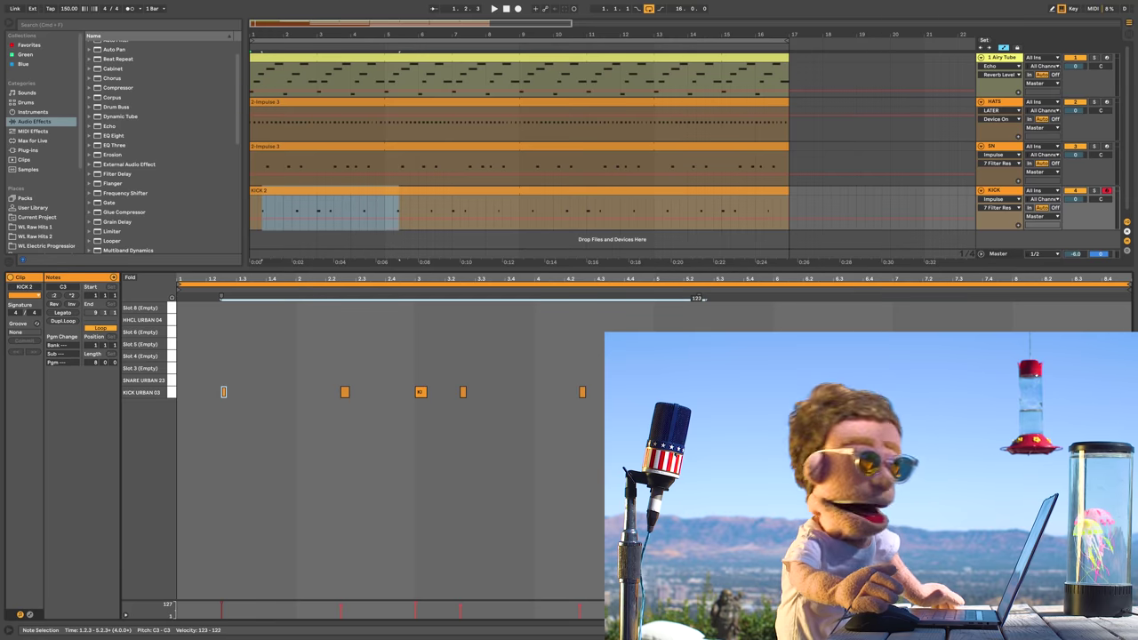
drag(696, 602, 696, 604)
key(space)
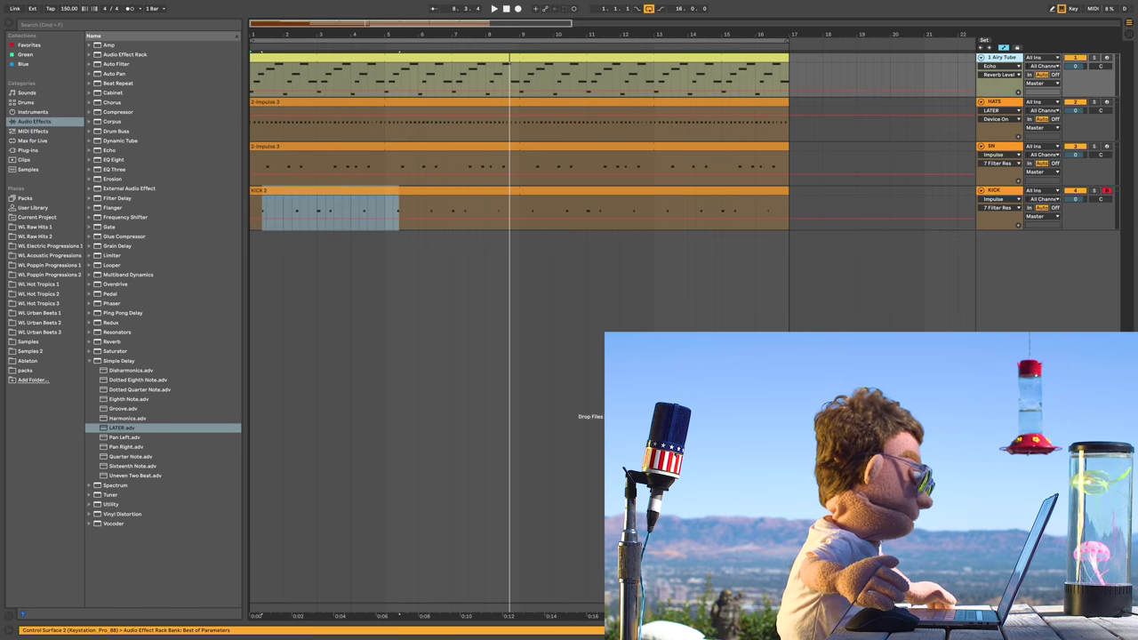
Load the Auto Filter effect onto the Airy Tube Bass track
double_click(1003, 56)
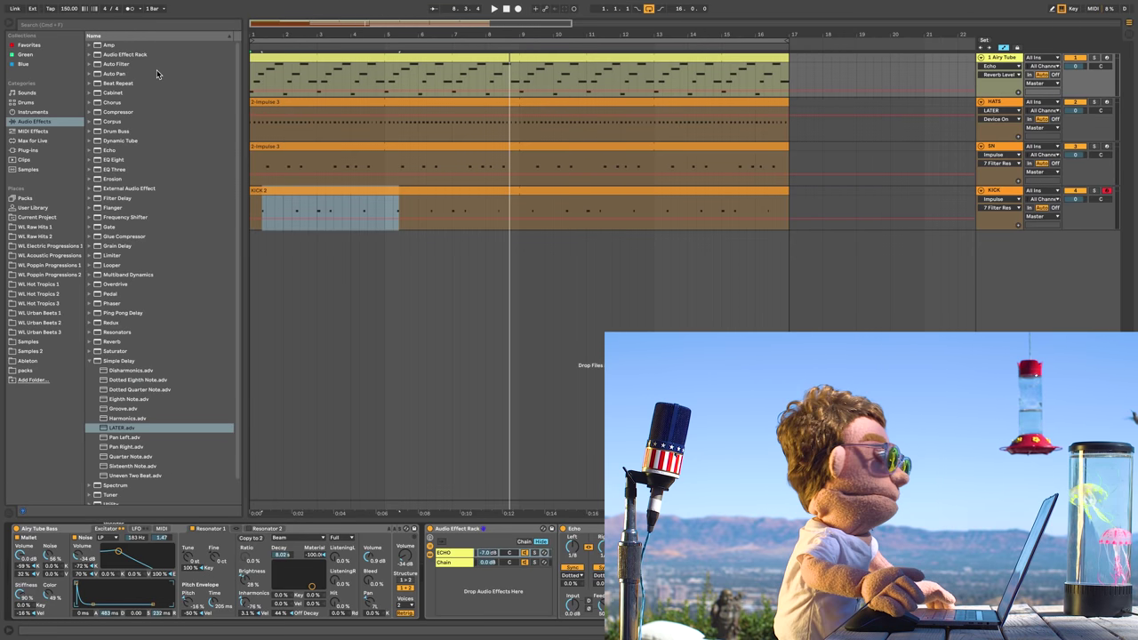
double_click(116, 64)
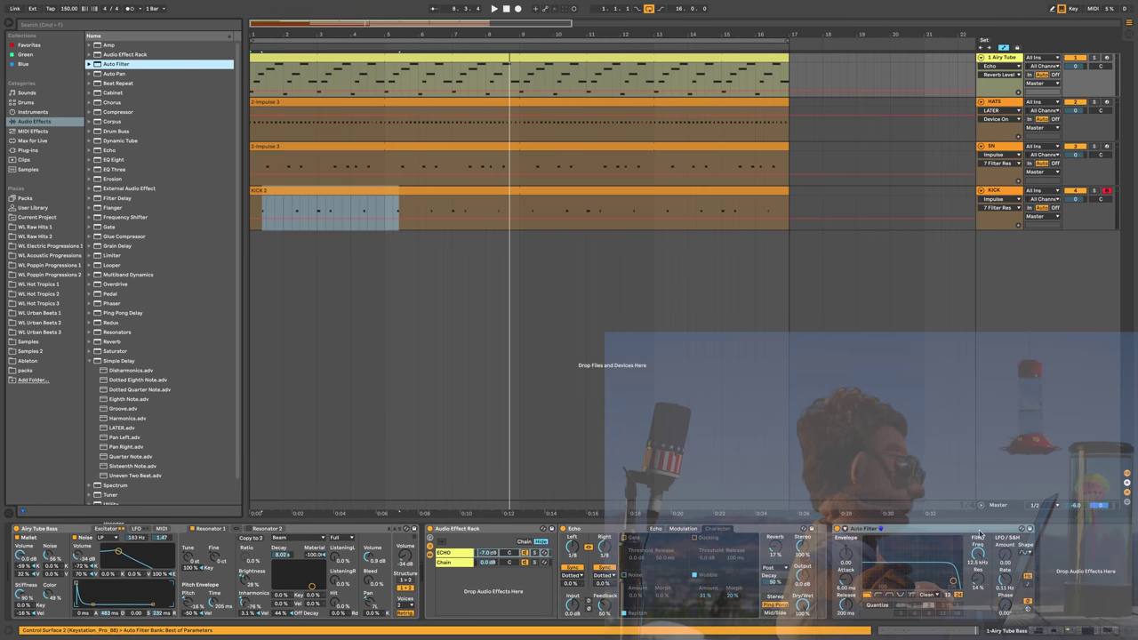
Lower the Auto Filter frequency on the Airy Tube Bass track to about 1.28 kHz while playing the beat
drag(983, 553, 982, 596)
key(space)
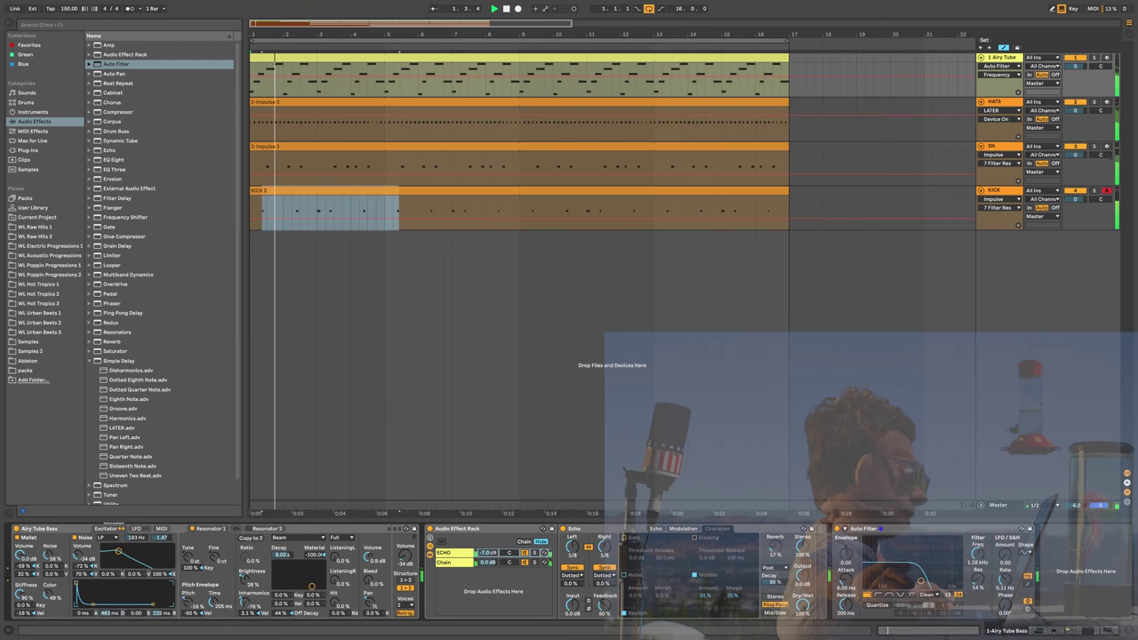
drag(982, 553, 982, 557)
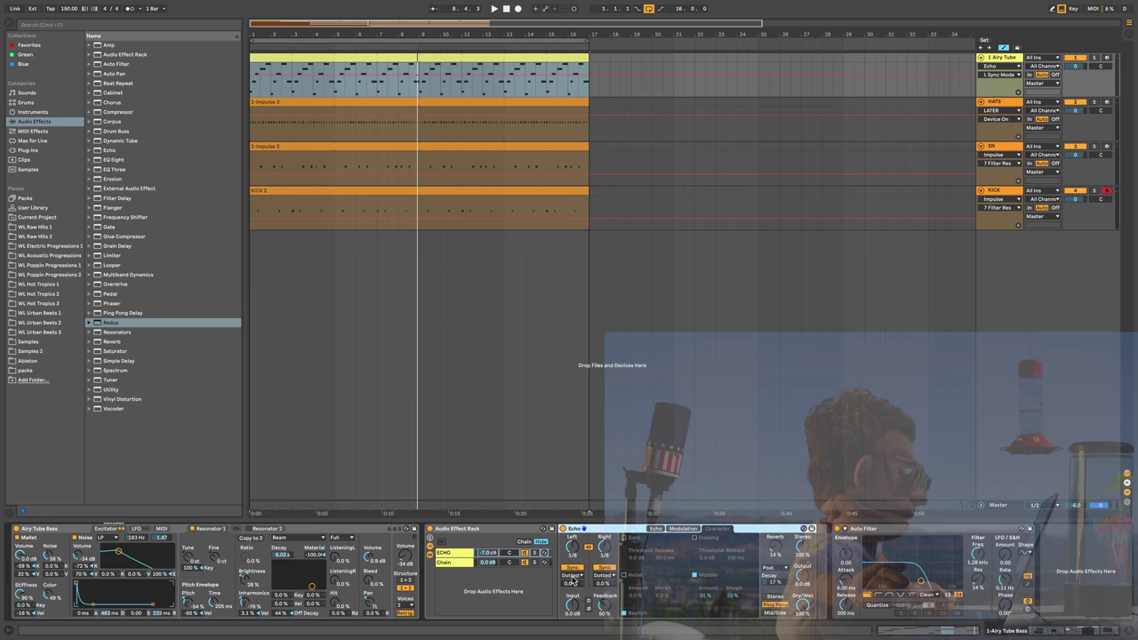
Set Echo's left and right sync modes to Notes, then raise its reverb to 27% while the beat plays
click(572, 575)
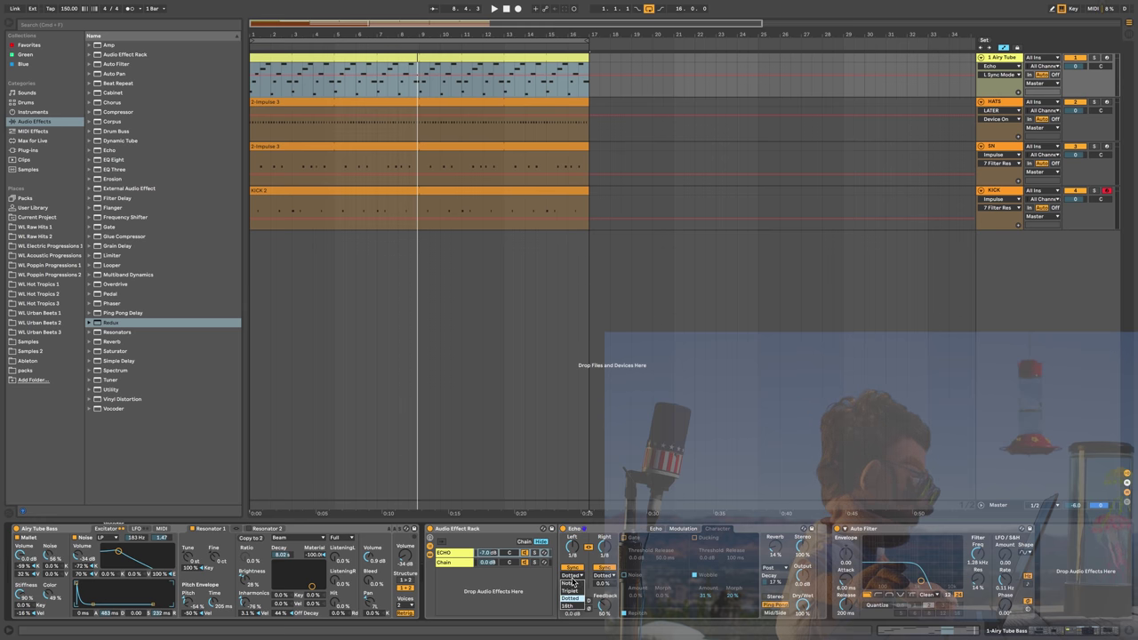
click(580, 584)
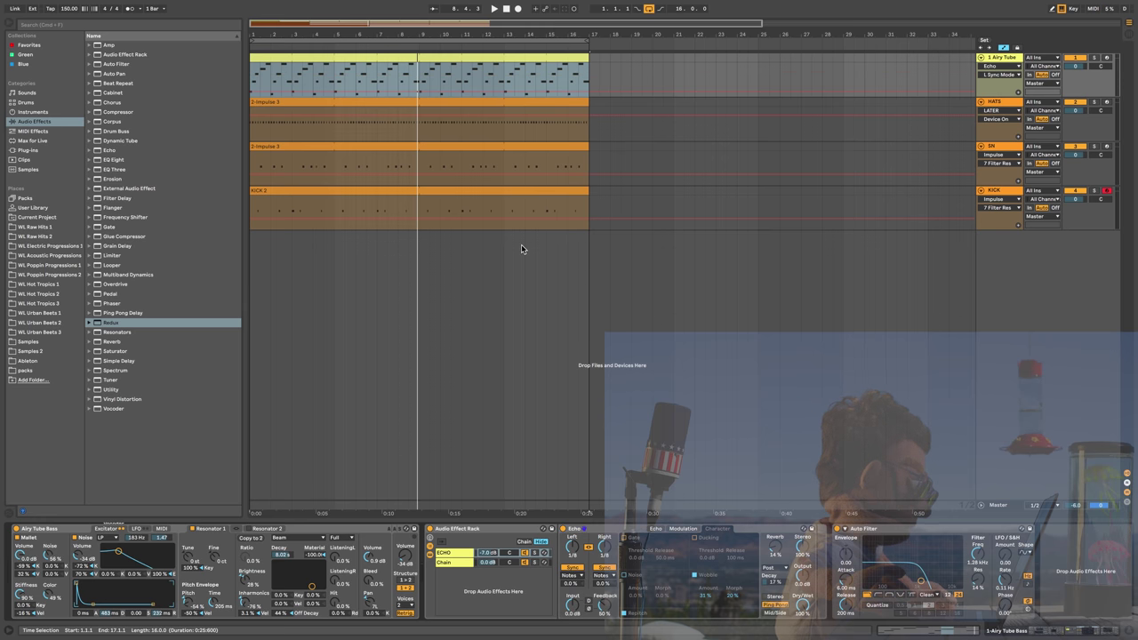
click(414, 59)
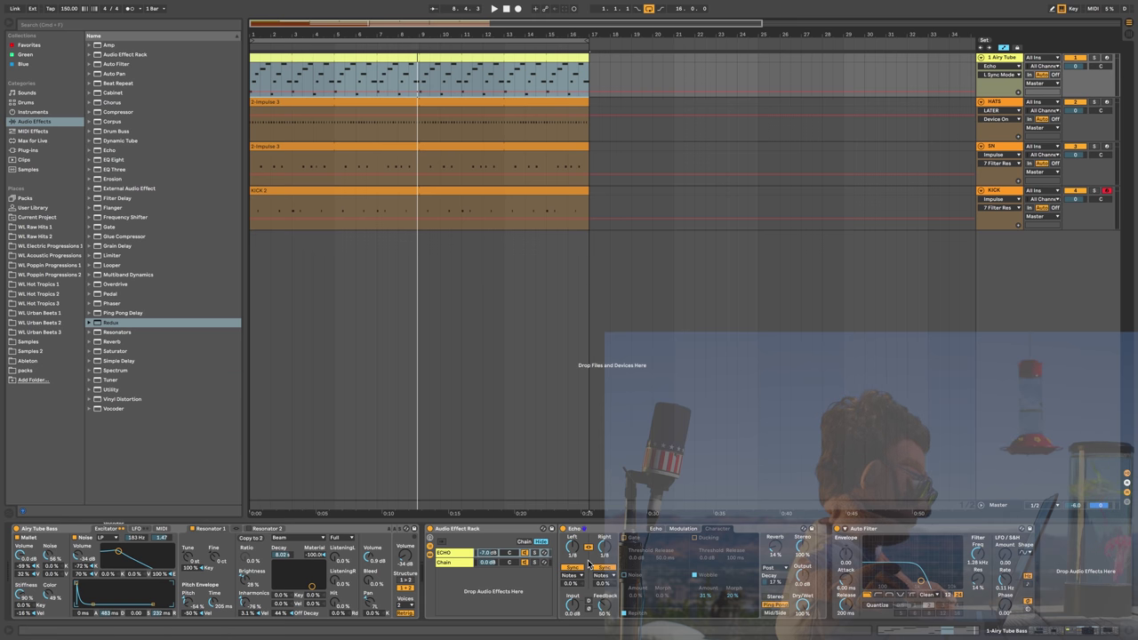
key(space)
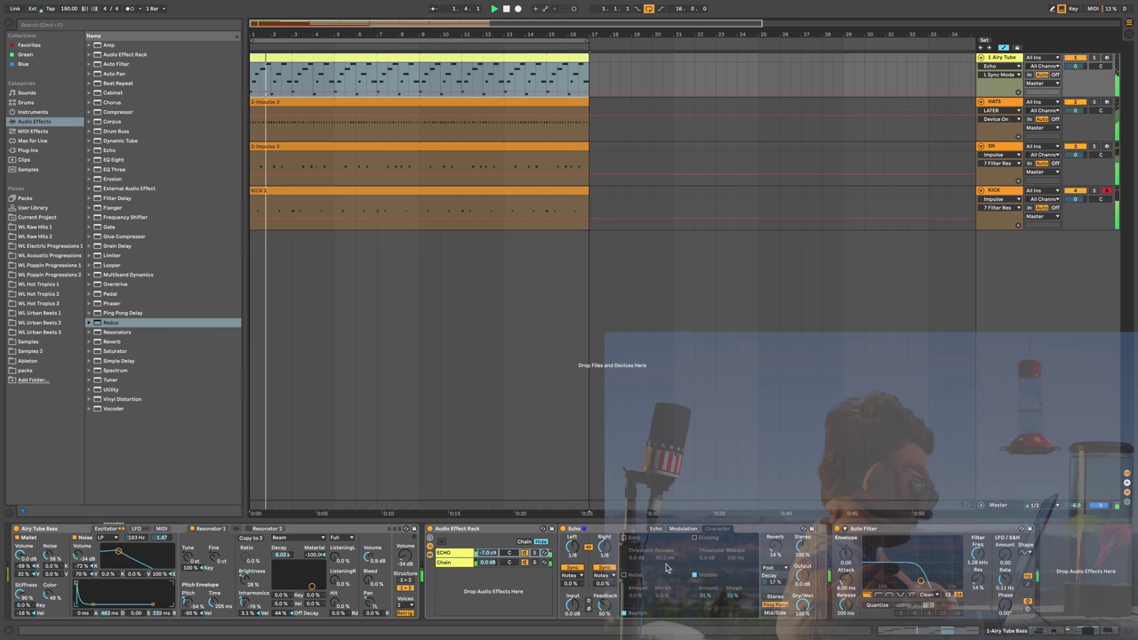
mouse_move(782, 544)
mouse_down()
mouse_move(782, 521)
mouse_move(781, 532)
mouse_up()
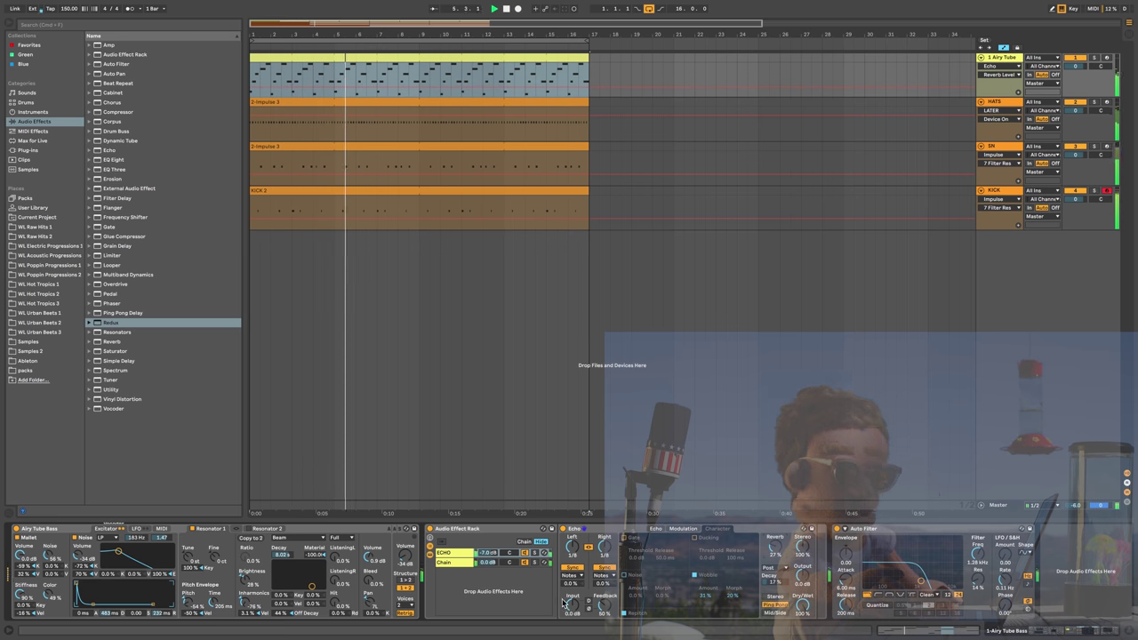
Insert Redux before Echo in the ECHO chain, set Downsample to Soft at about 11 and play the beat
mouse_move(108, 325)
mouse_down()
mouse_move(572, 495)
mouse_move(574, 552)
mouse_up()
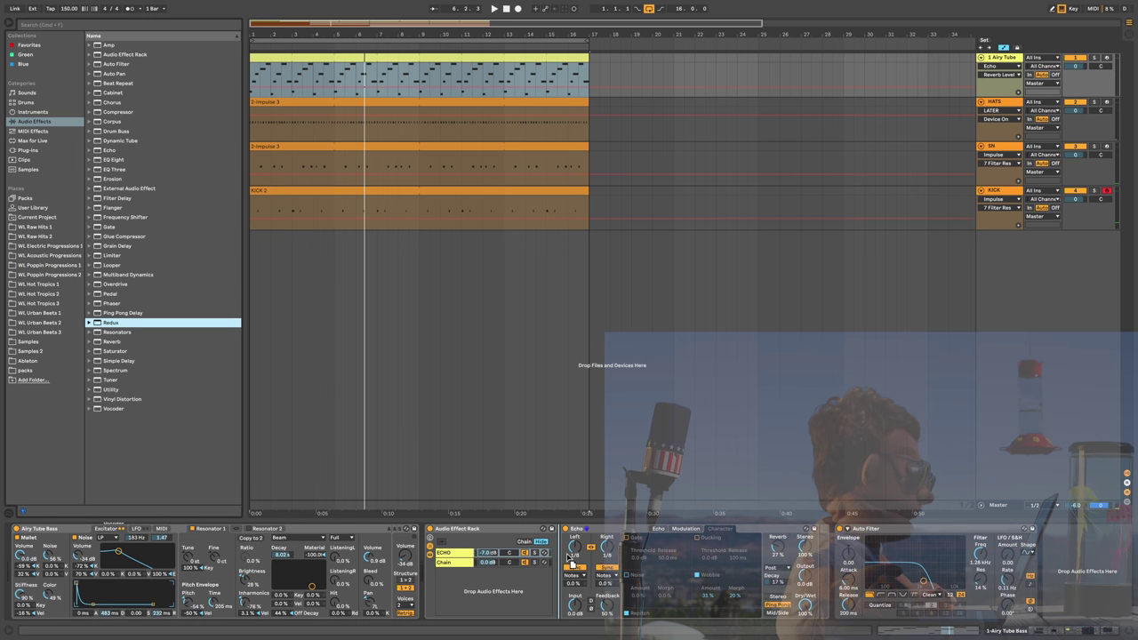
drag(569, 556, 585, 561)
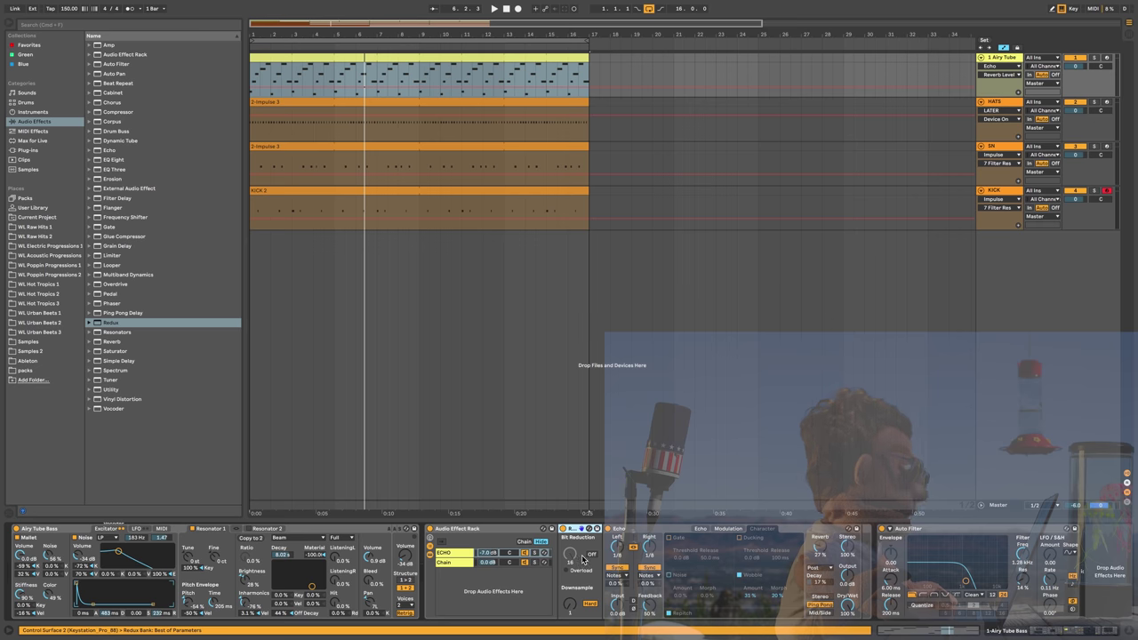
click(586, 604)
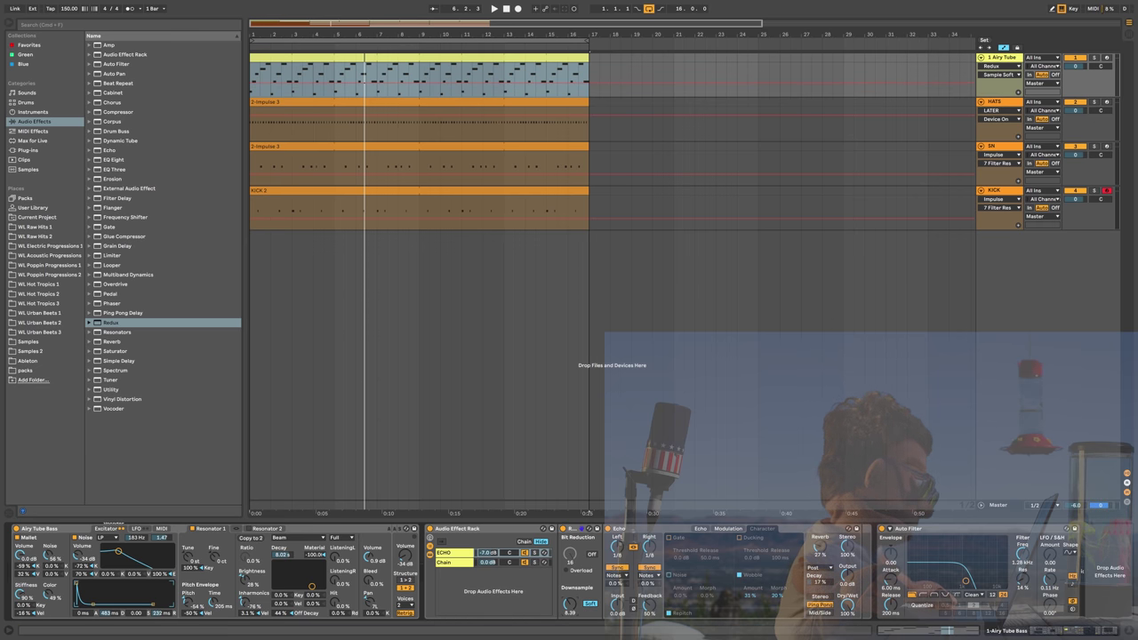
key(space)
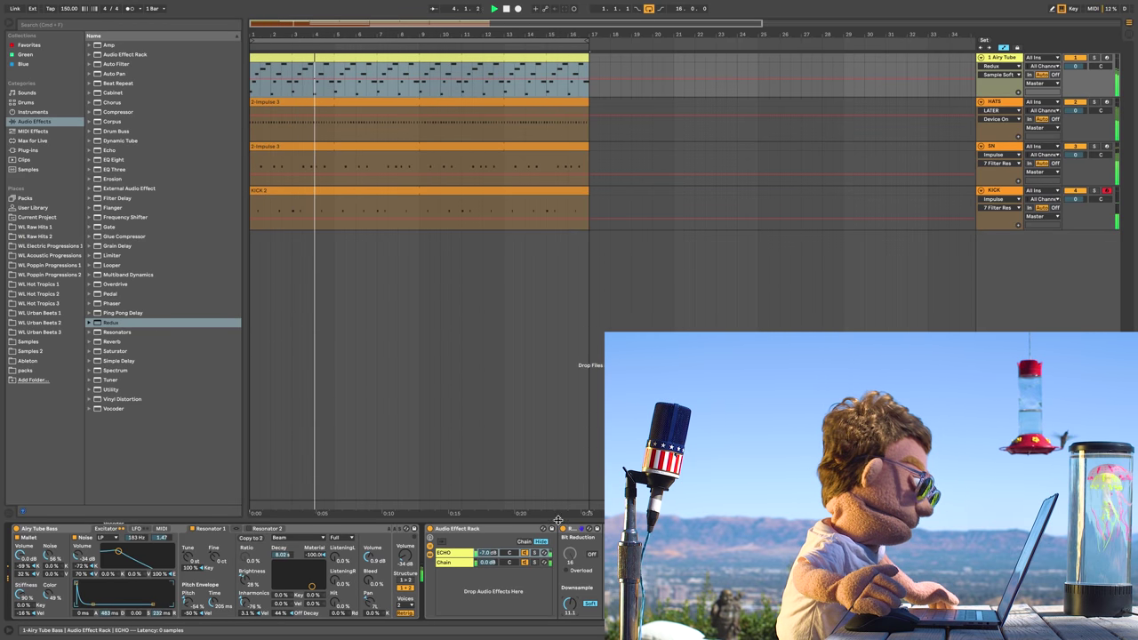
Duplicate the HATS track and load HH OP Urban 14.wav from WL Urban Beats 1 into the last Impulse slot of the copy
click(1000, 104)
key(super+d)
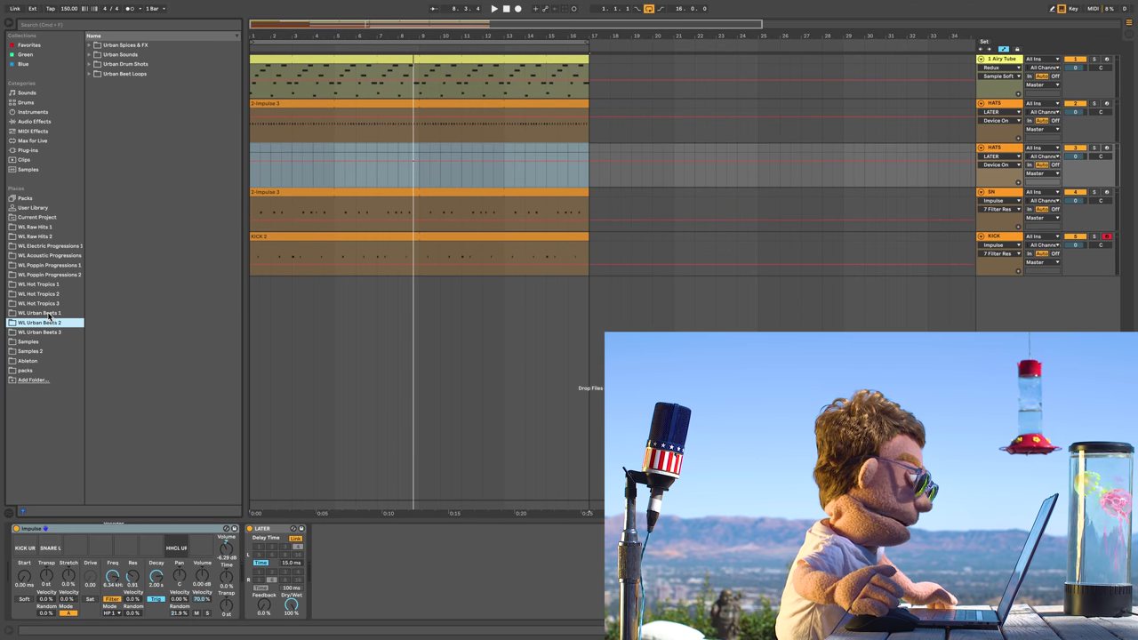
click(46, 314)
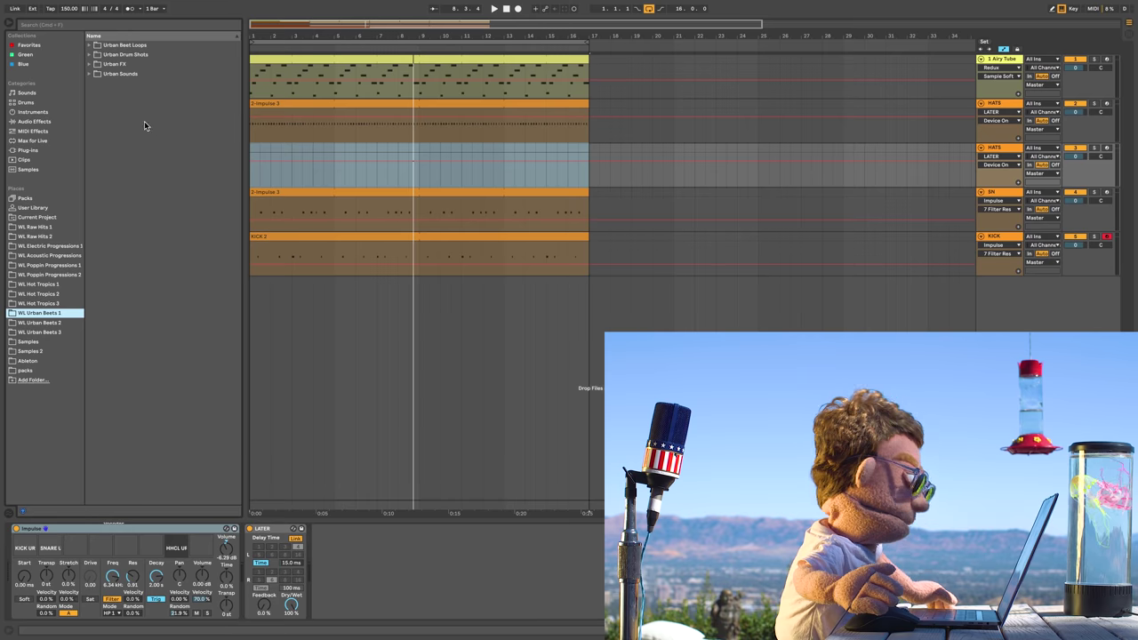
click(125, 55)
click(139, 236)
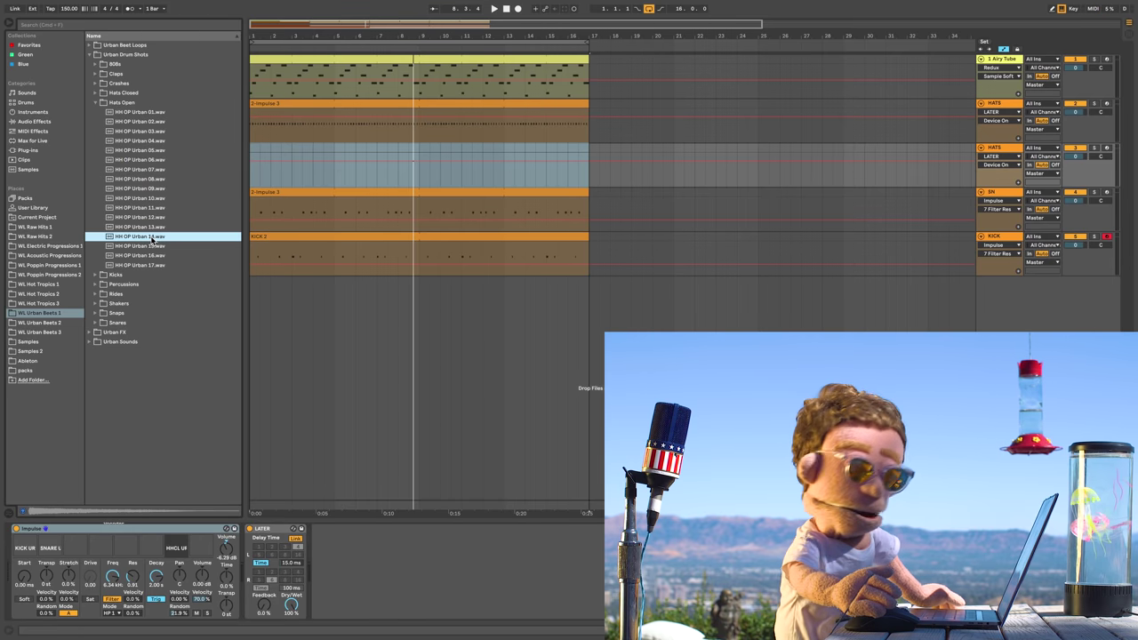
drag(153, 240, 209, 544)
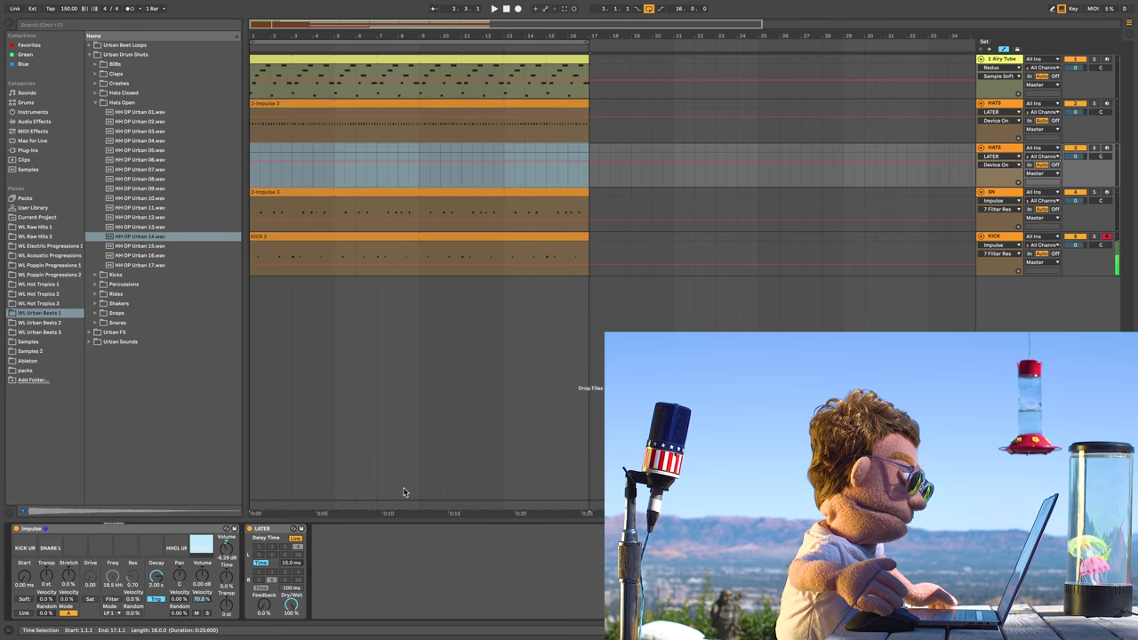
Arm the duplicated HATS track, give the open hat a 27.1 ms Gate decay, 32% random pan, Soft and -6.66 dB volume, and record its part
click(1106, 149)
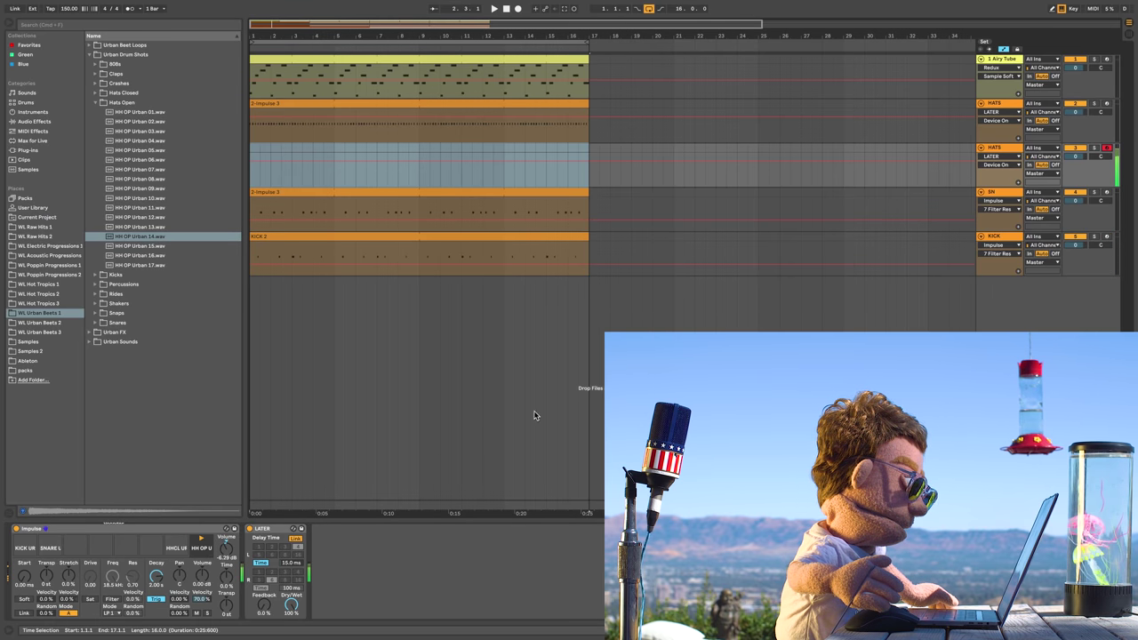
click(154, 601)
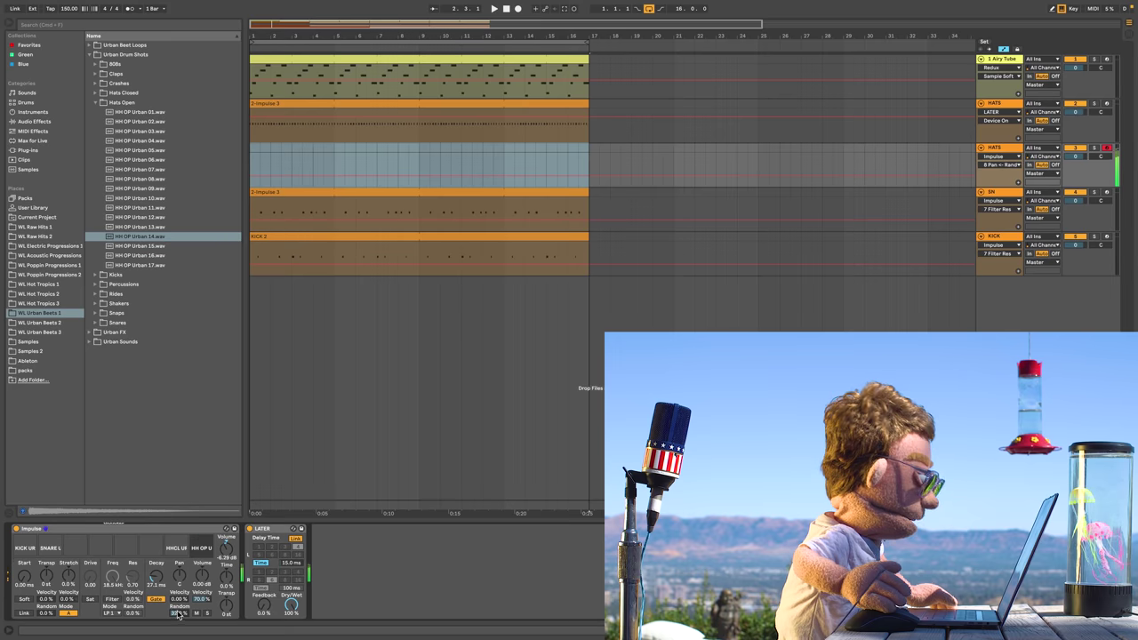
click(24, 599)
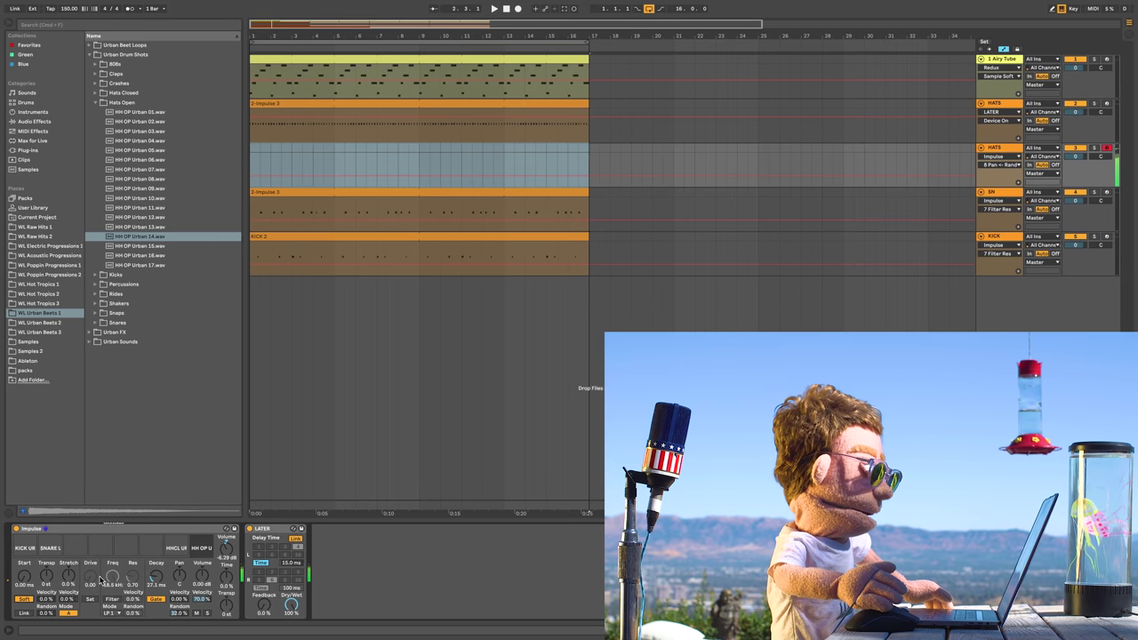
drag(202, 576, 201, 597)
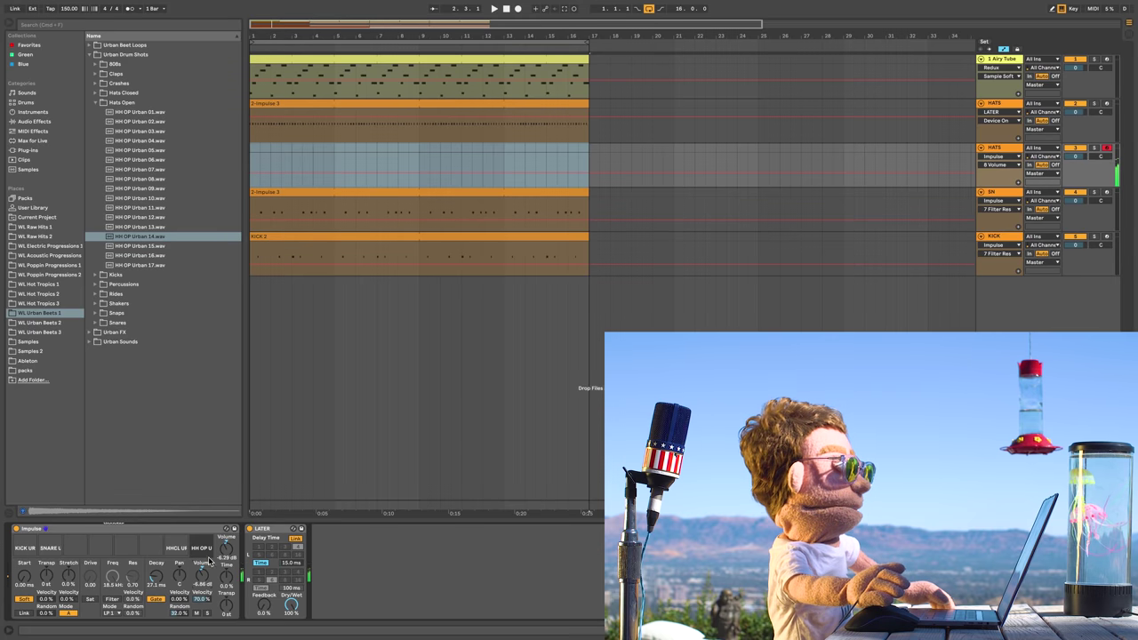
key(F9)
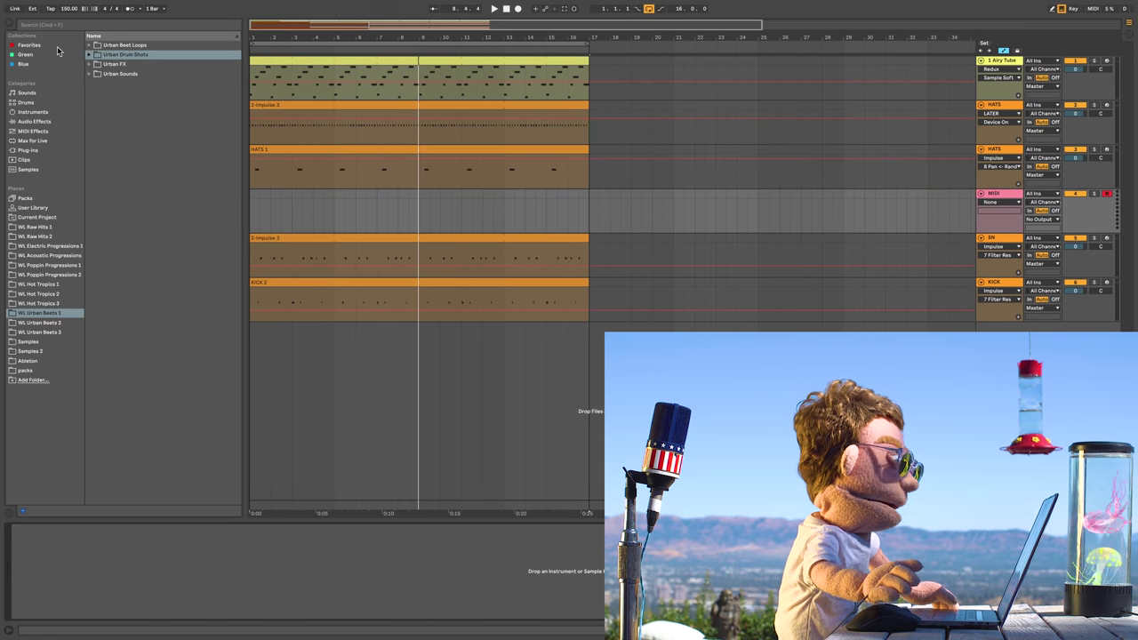
Search the browser for cowbell across all results
click(74, 25)
text(cowbell)
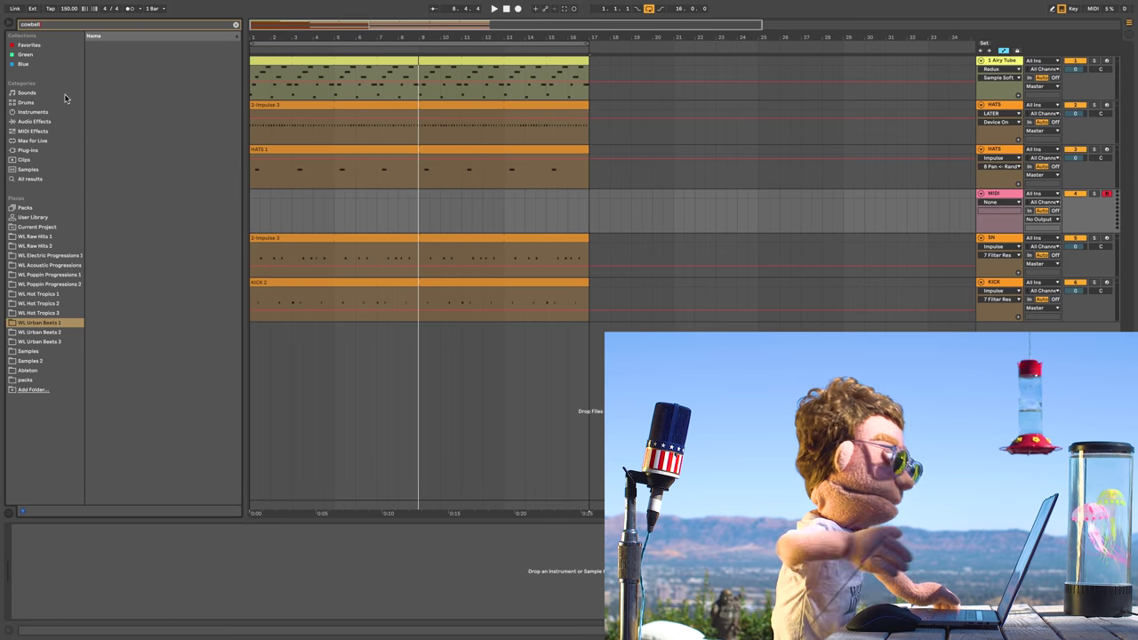
click(25, 178)
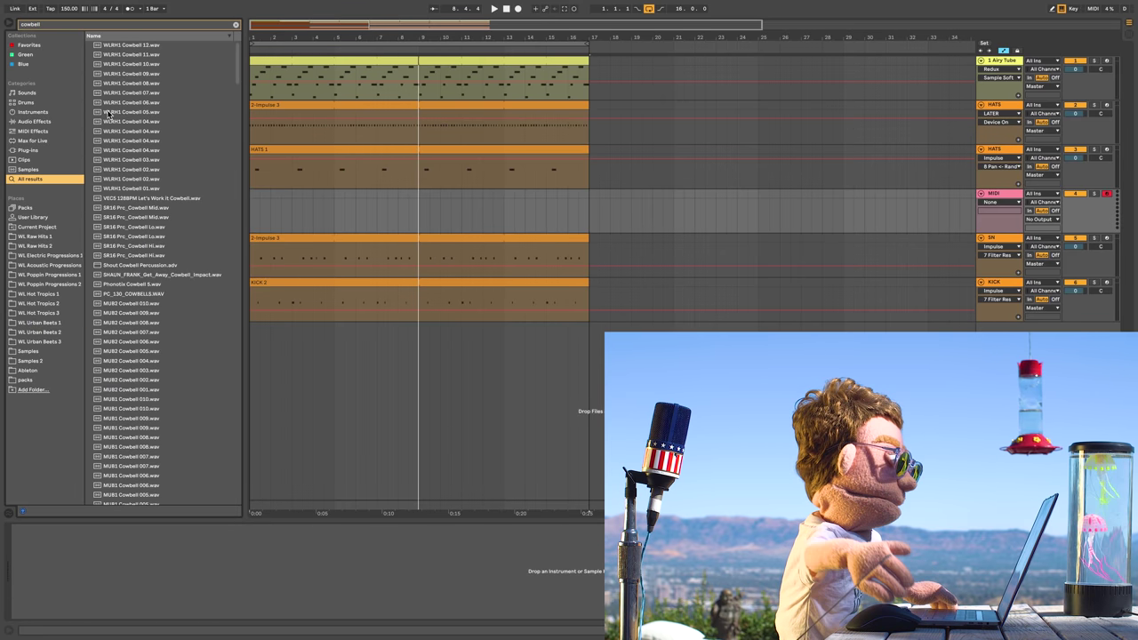
Audition the WLRH1 cowbell samples and load WLRH1 Cowbell 08.wav onto the empty MIDI track
click(113, 111)
key(Up)
key(Up)
key(Up)
key(Up)
key(Up)
key(Up)
key(Down)
click(137, 83)
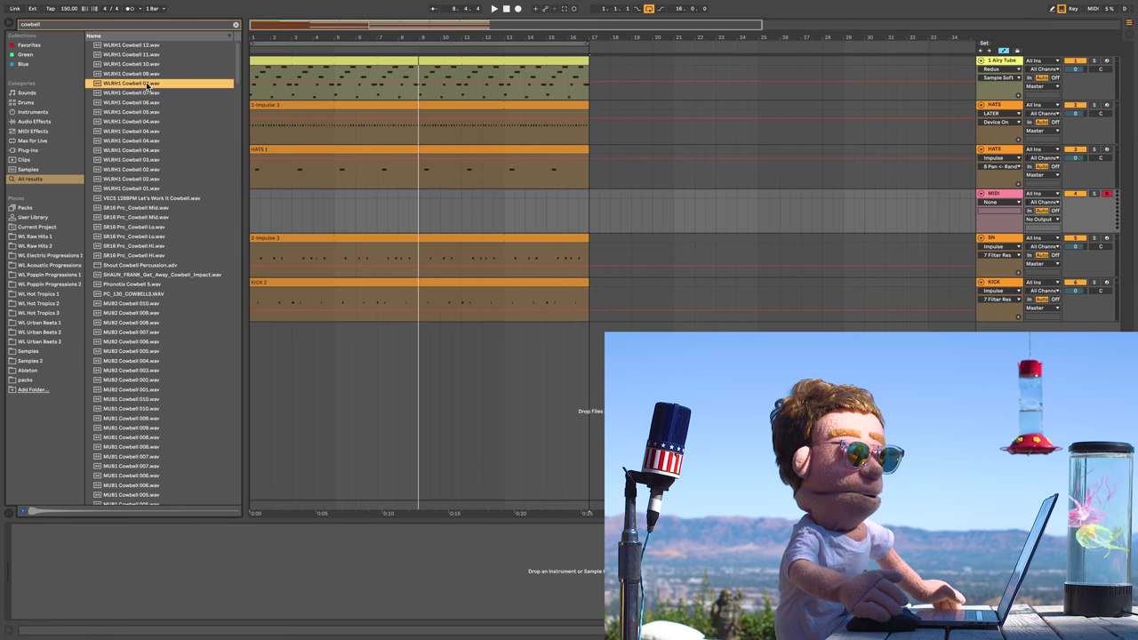
double_click(146, 84)
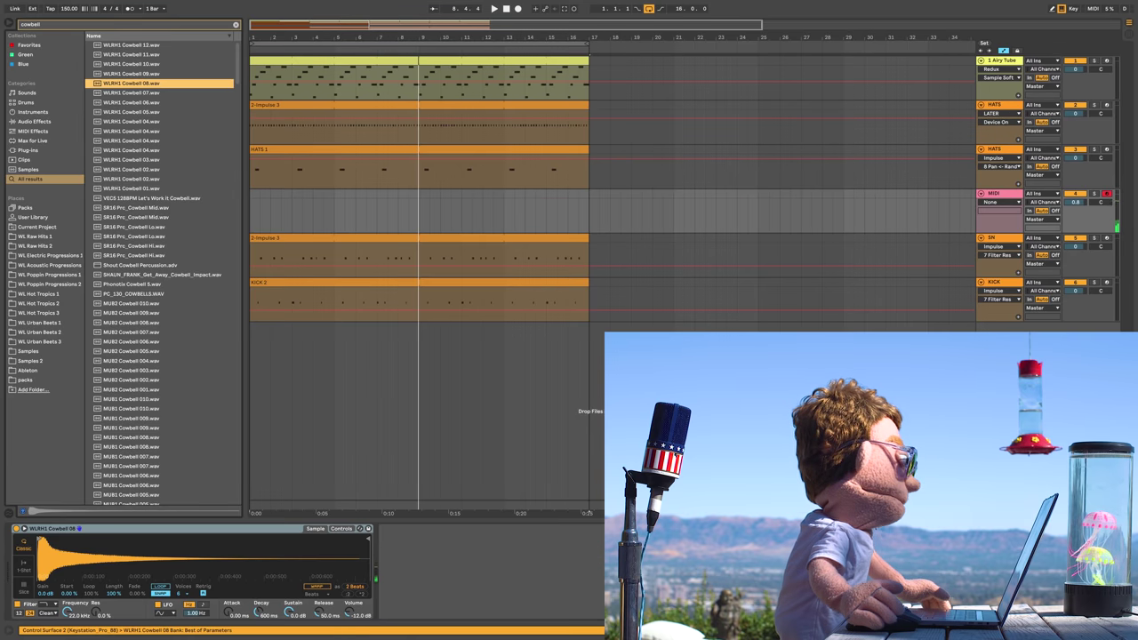
Lower the cowbell sampler's sustain to -inf dB and change its number of voices
drag(305, 609, 304, 622)
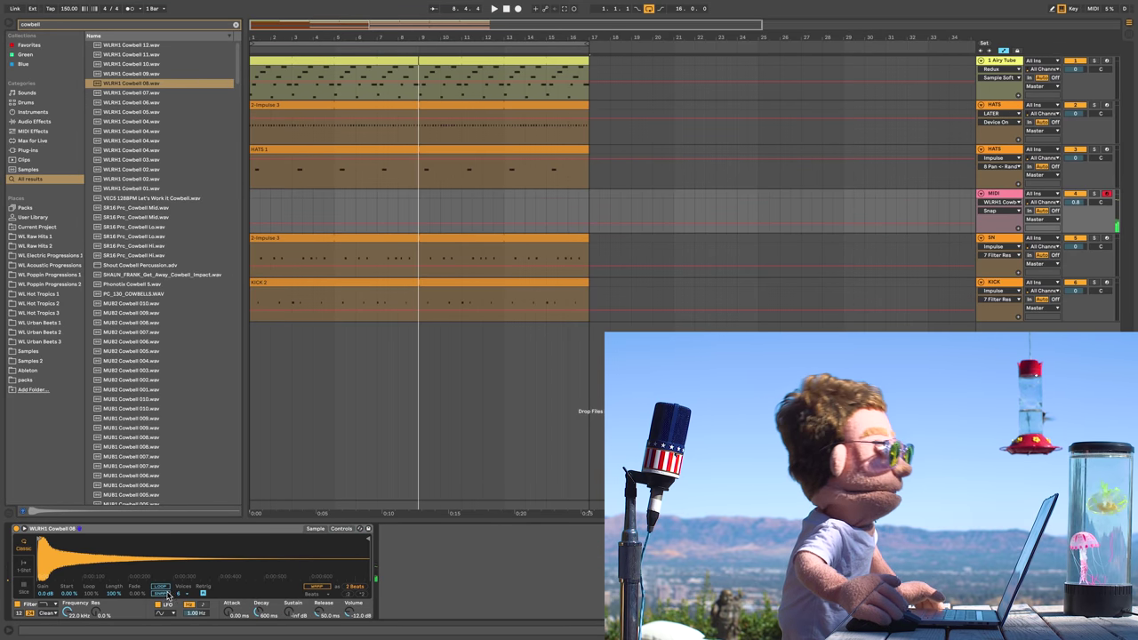
click(176, 593)
click(182, 482)
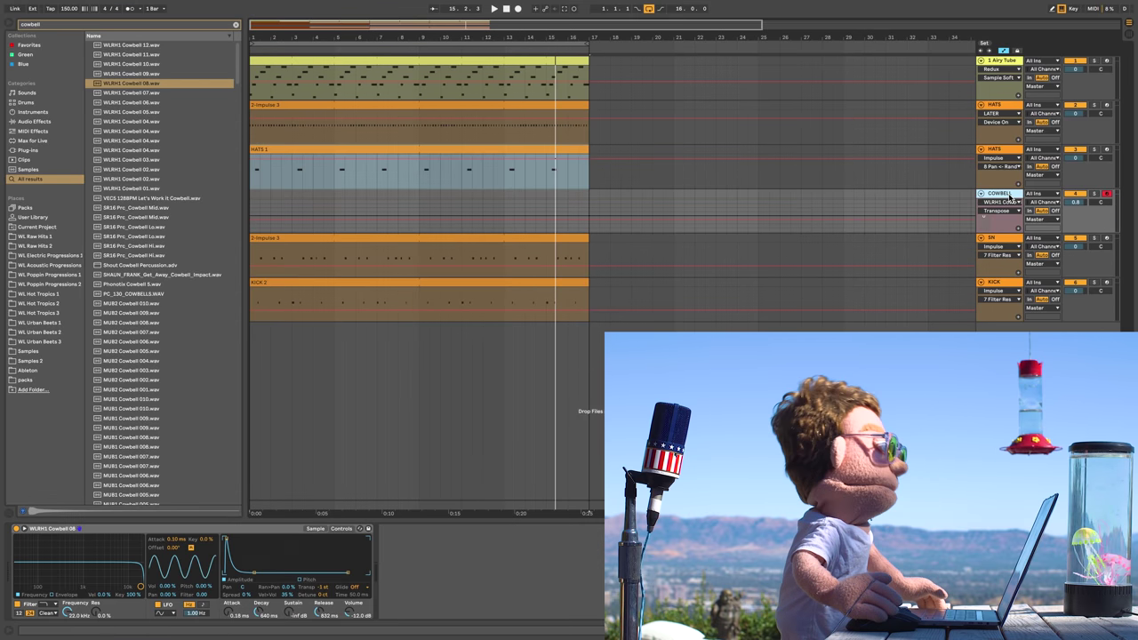
Record an eight-bar cowbell part on the COWBELL track, then open the clip and select all its notes
key(F9)
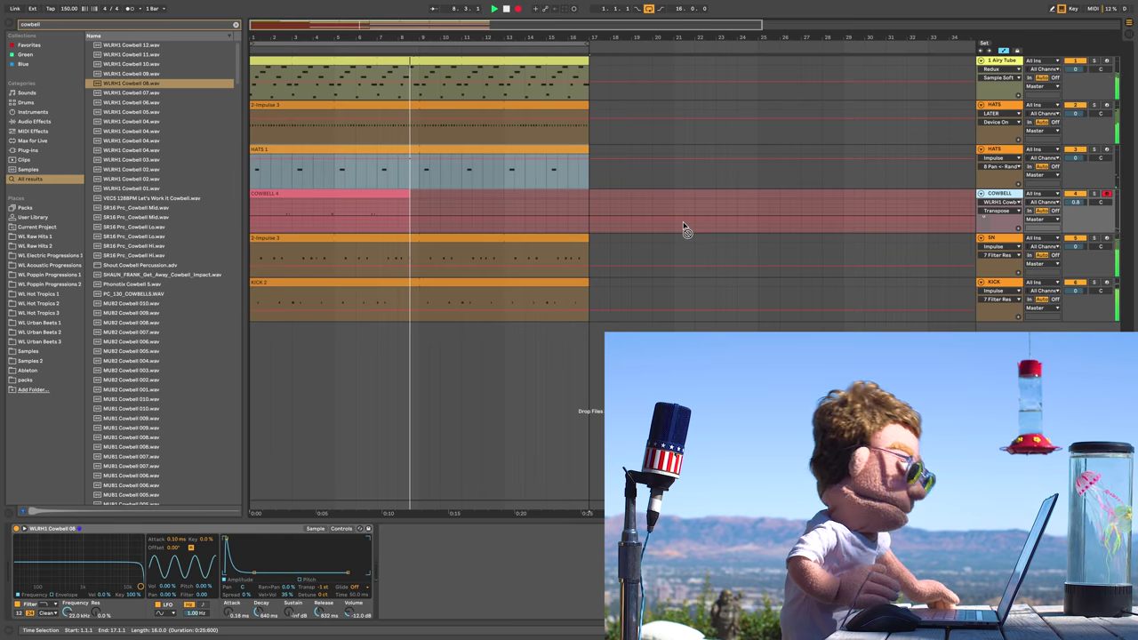
key(space)
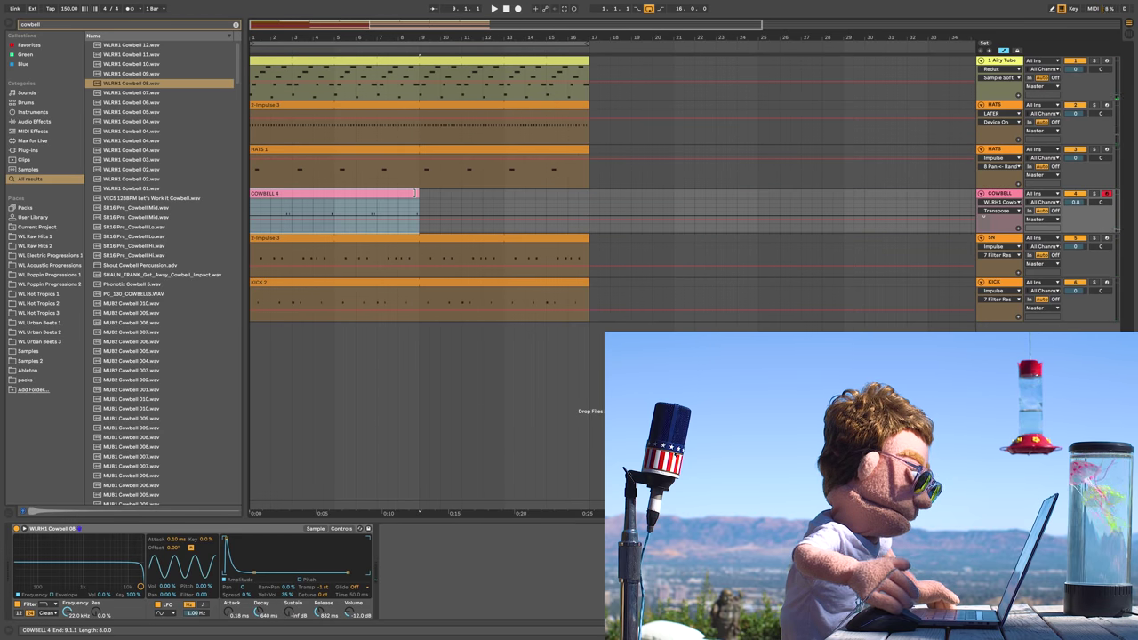
double_click(414, 193)
click(480, 461)
key(ctrl+a)
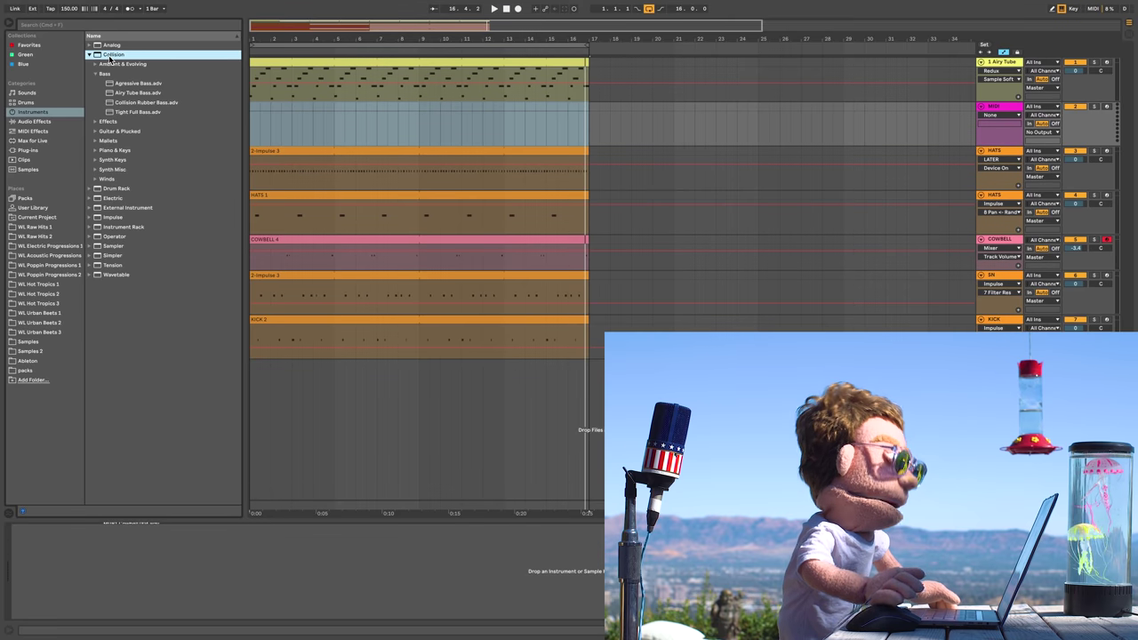
Browse Wavetable's Ambient & Evolving presets and audition them from Descending Dreams onward for the new MIDI track
click(110, 56)
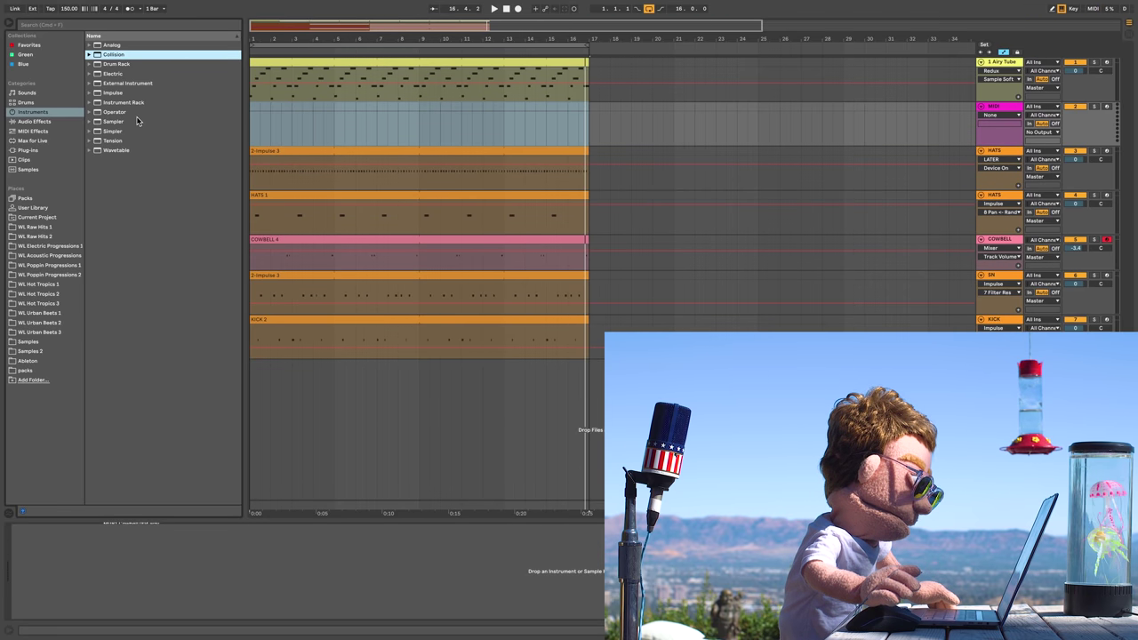
click(124, 150)
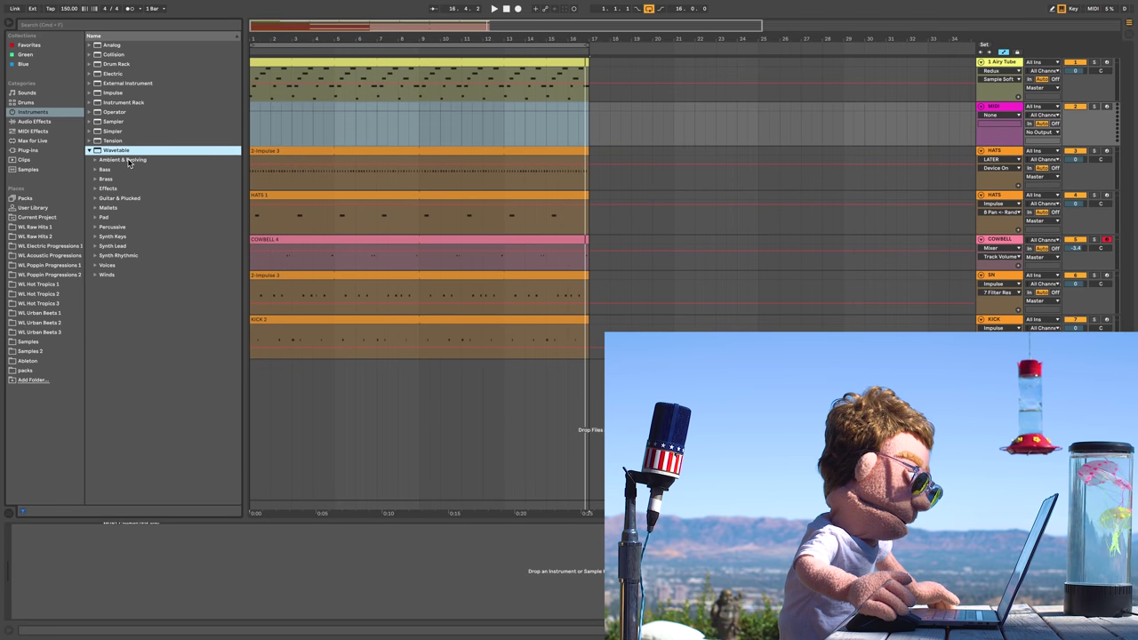
click(125, 160)
click(129, 161)
click(125, 150)
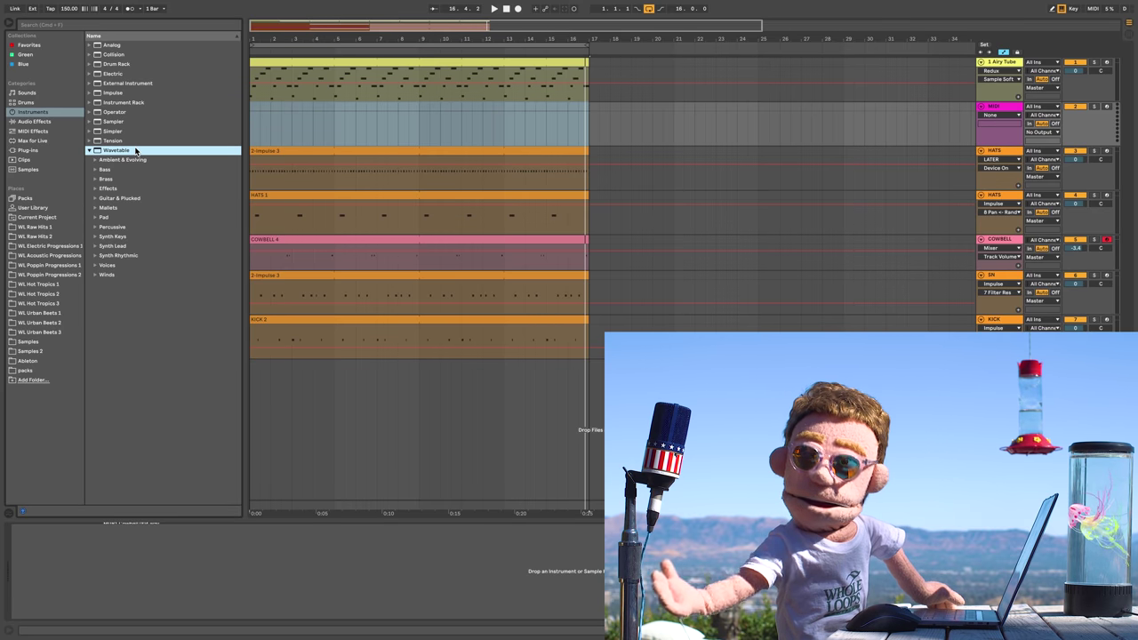
key(Down)
key(Right)
key(Down)
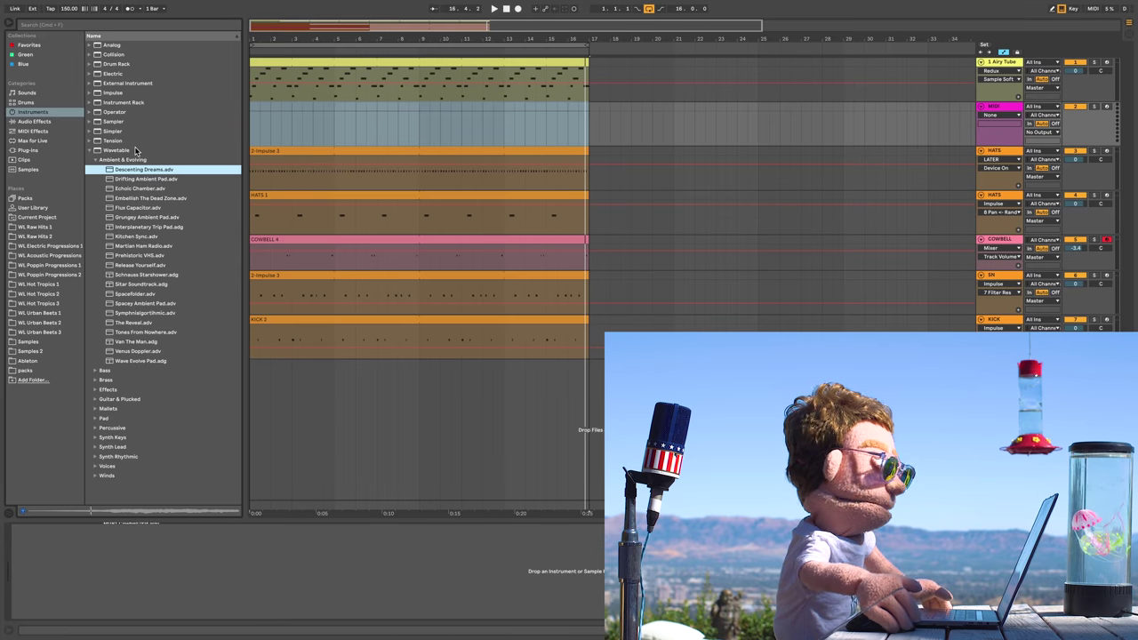
key(Down)
key(Down)
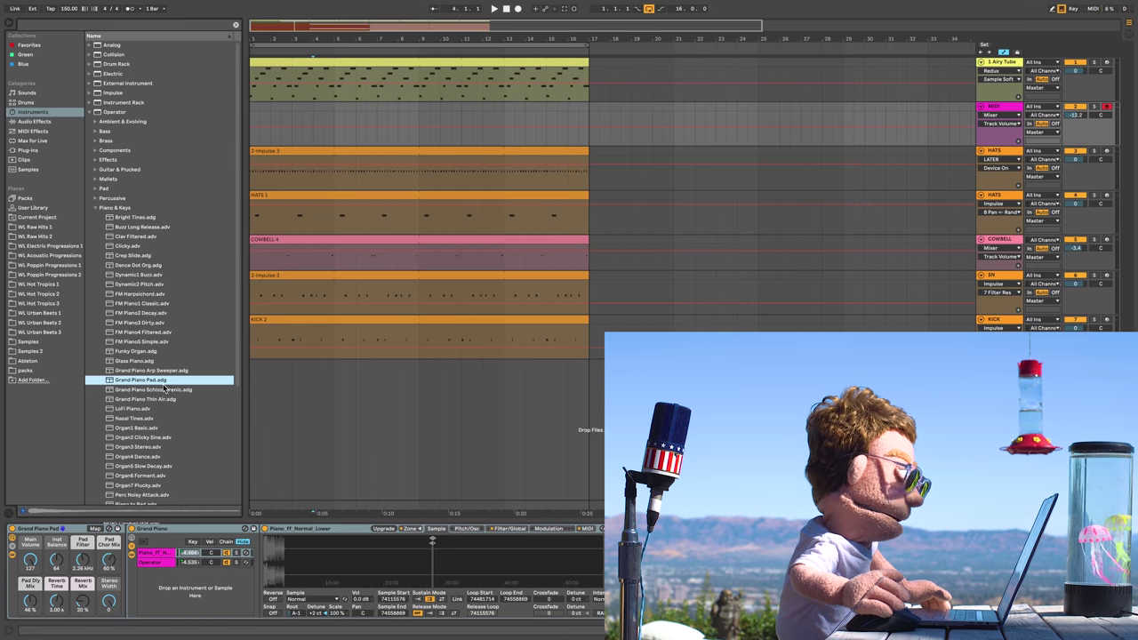
click(394, 46)
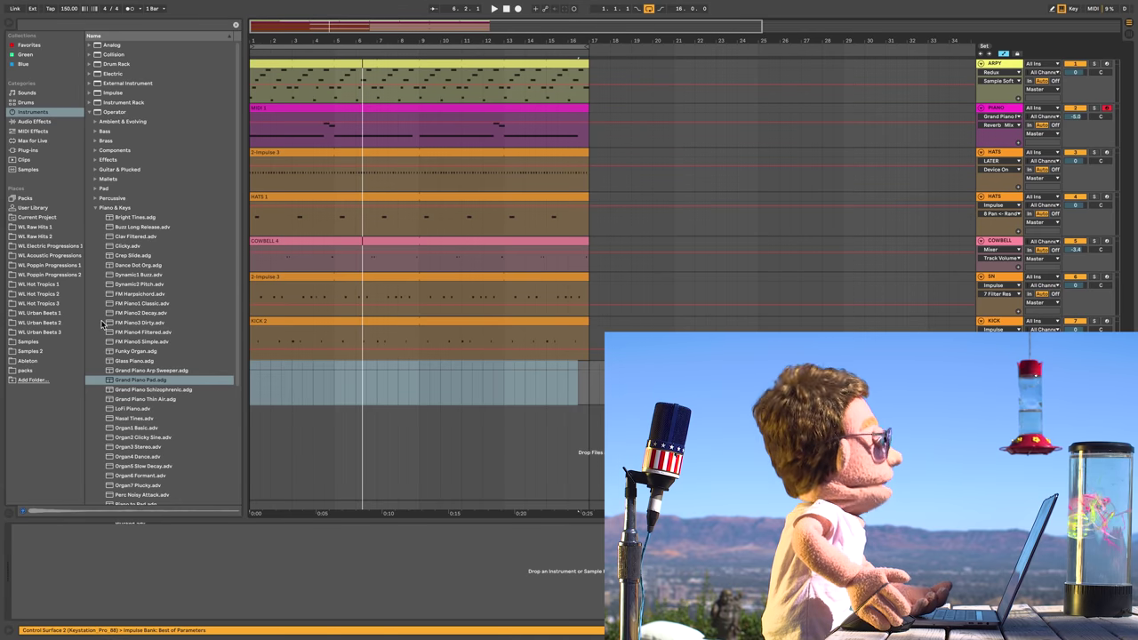
Find 808 01 C.wav in the Disrespectful 808s folder of WL Urban Beats 3 and load it onto the empty MIDI track
click(60, 313)
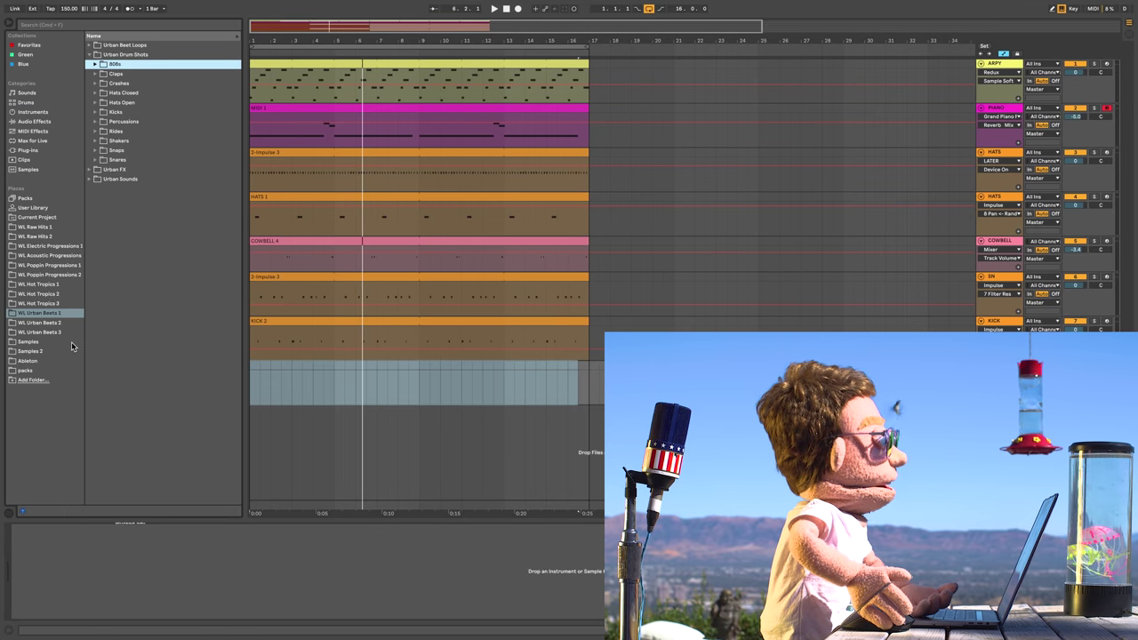
click(65, 332)
click(156, 102)
key(Left)
key(Left)
key(Up)
key(Right)
click(131, 255)
click(138, 112)
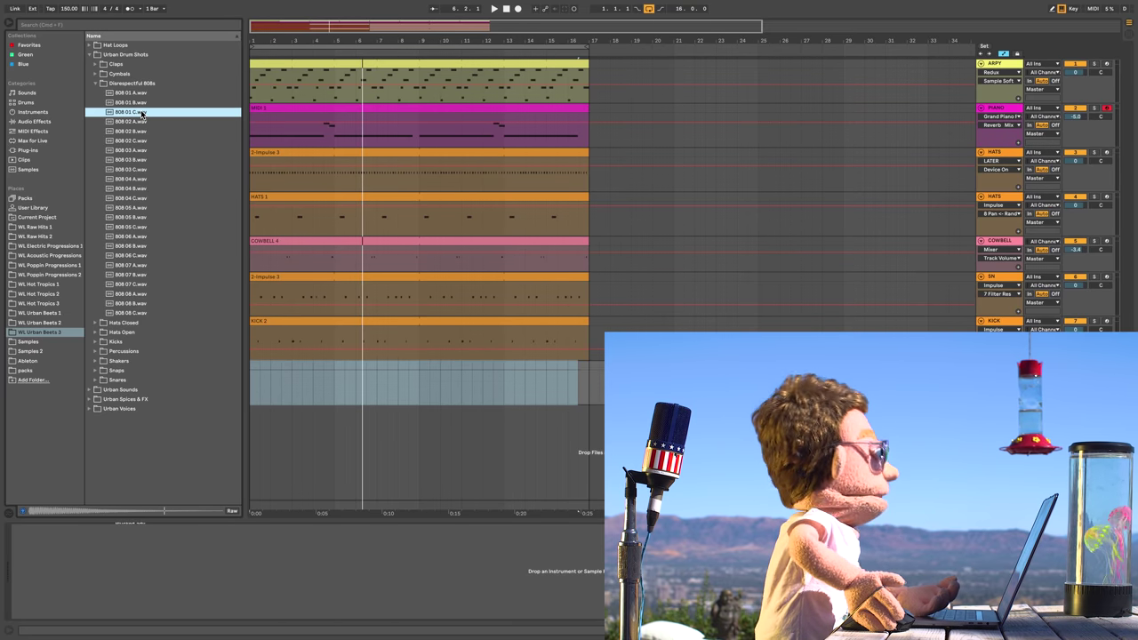
drag(140, 113, 176, 590)
Set the 808 sampler's volume to -4.57 dB and its number of voices to 1
drag(352, 613, 353, 627)
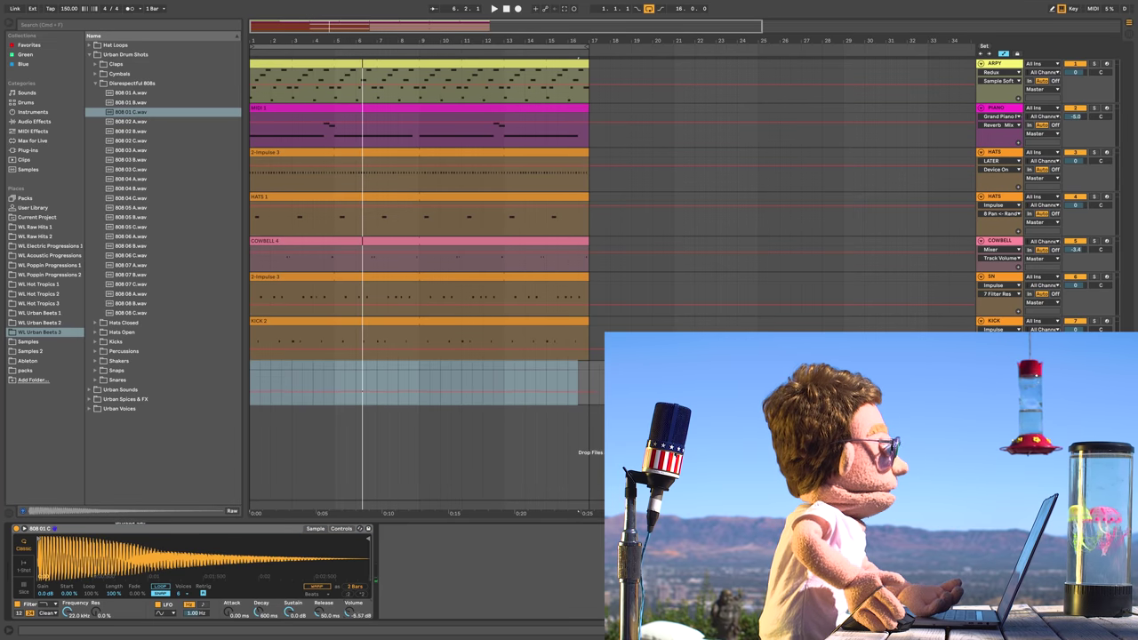
click(182, 592)
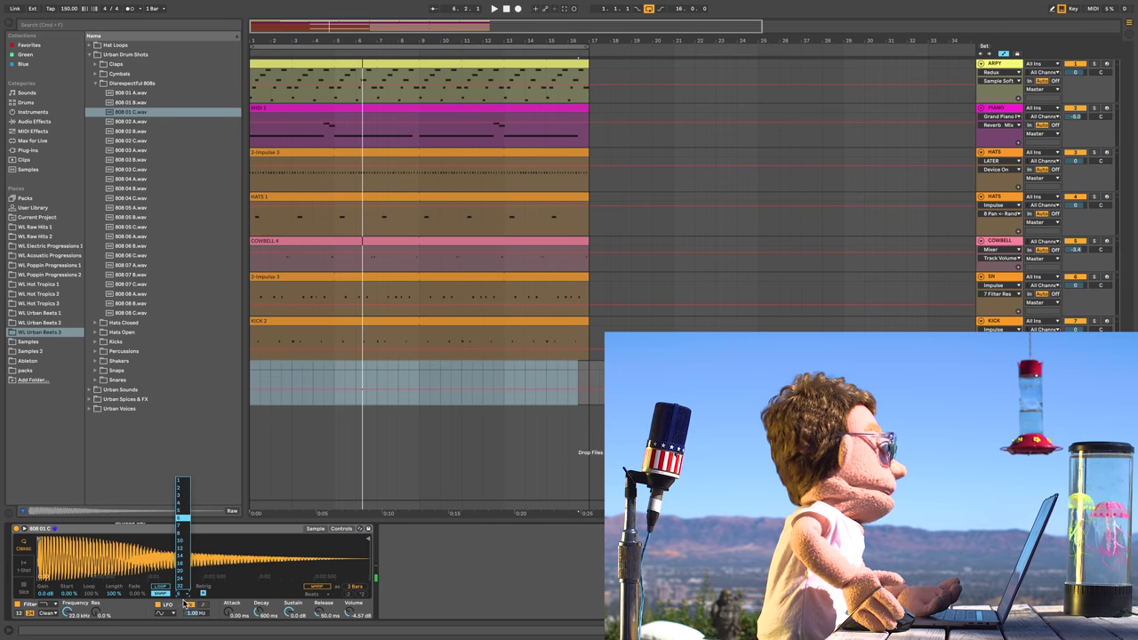
click(181, 481)
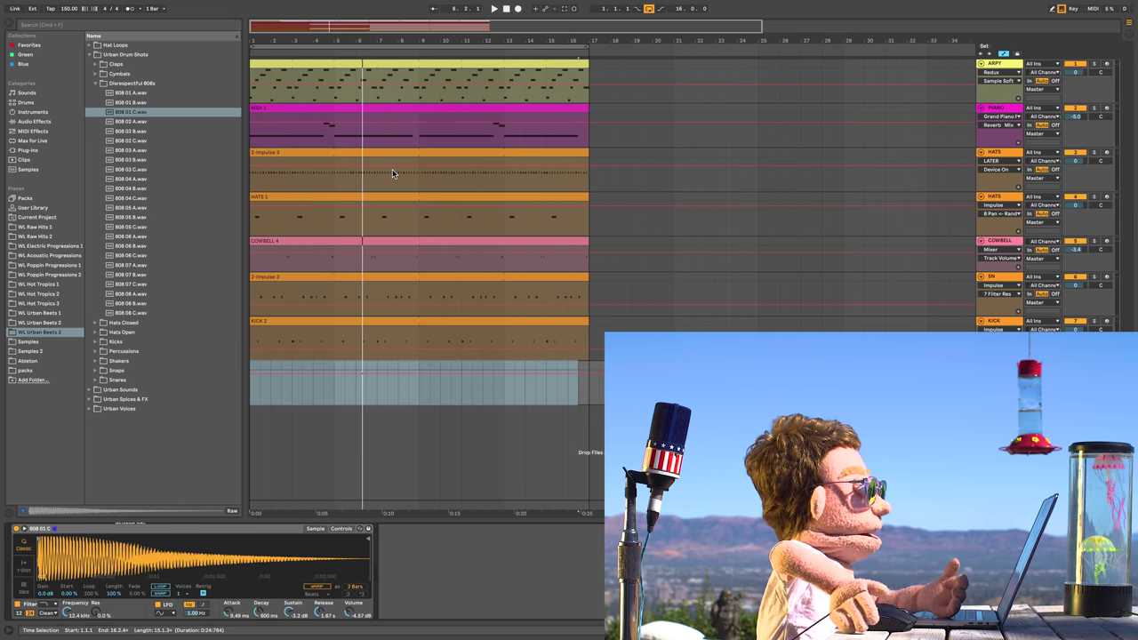
Record a 16-bar 808 part from bar 1 on the new MIDI track and close the clip's note editor
click(575, 370)
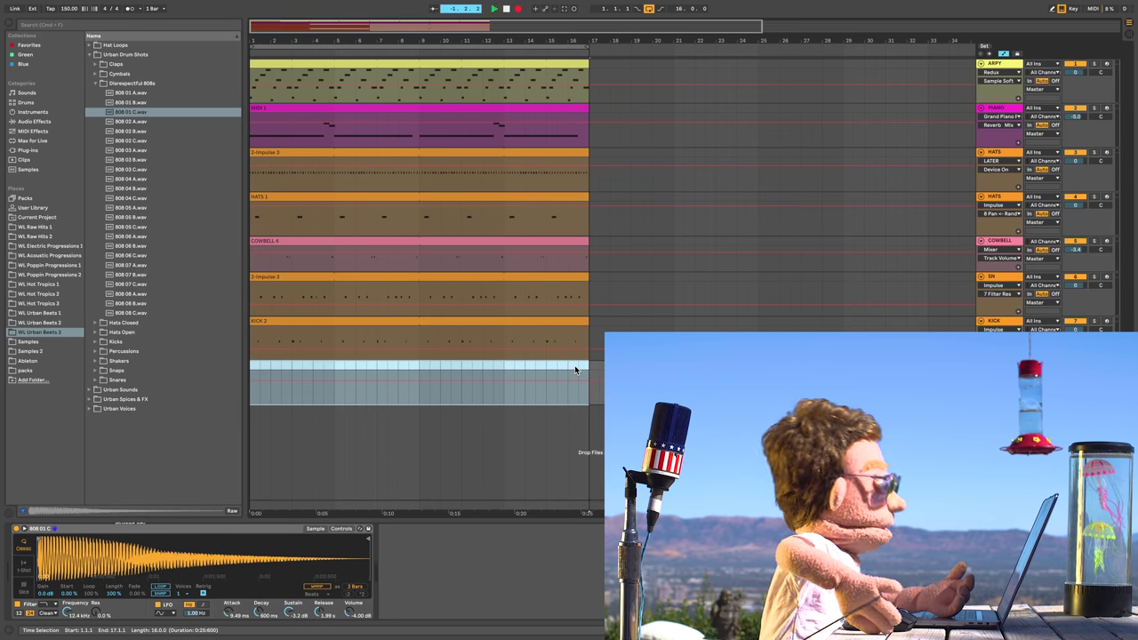
key(space)
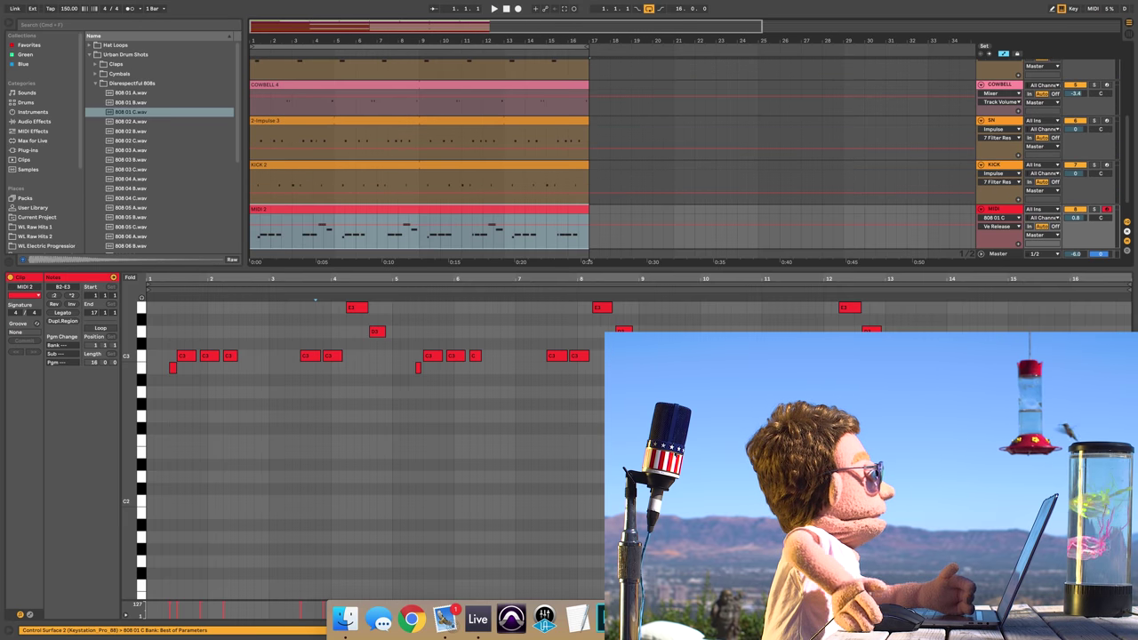
key(super+alt+l)
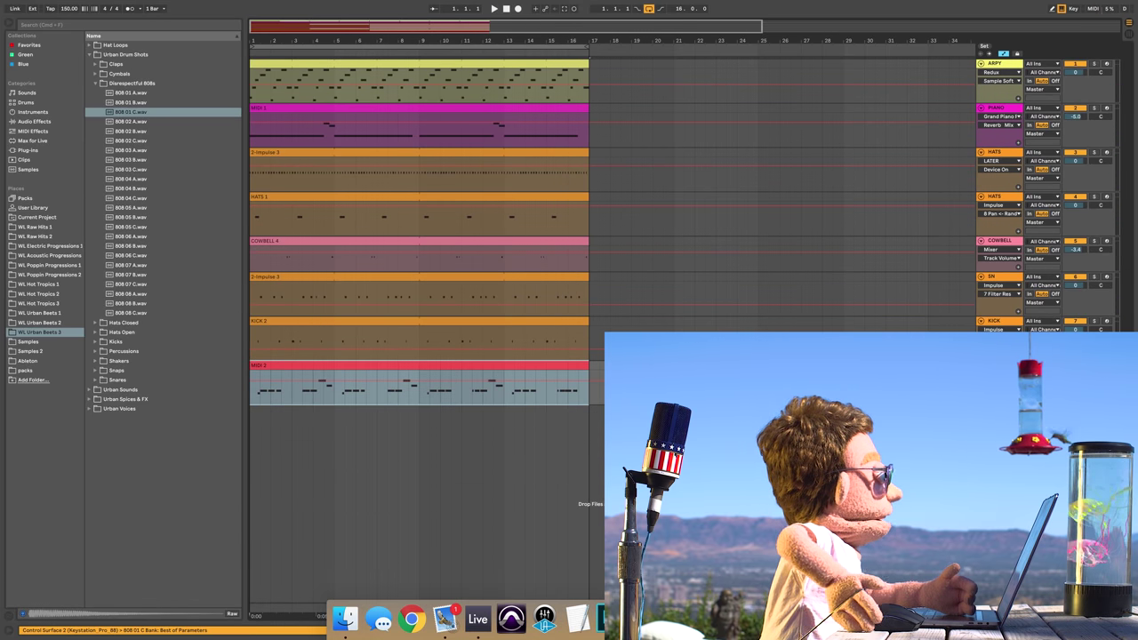
Move every clip below the ARPY track to start at bar 17, and extend the first HATS clip back to bar 9
shift+click(345, 106)
drag(345, 107, 488, 113)
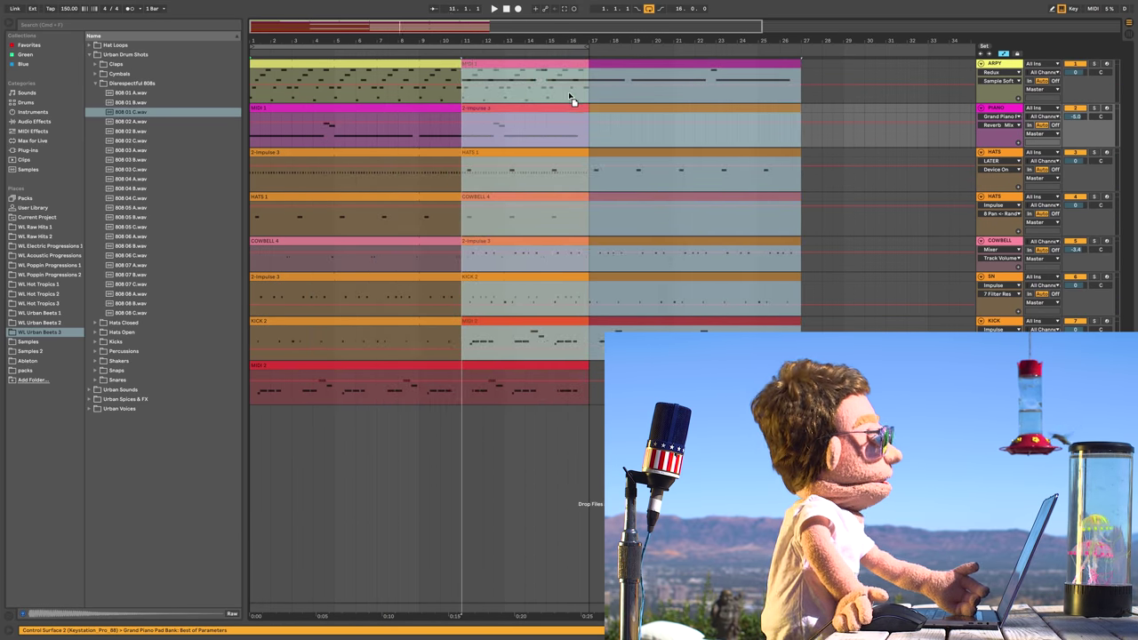
drag(586, 101, 672, 119)
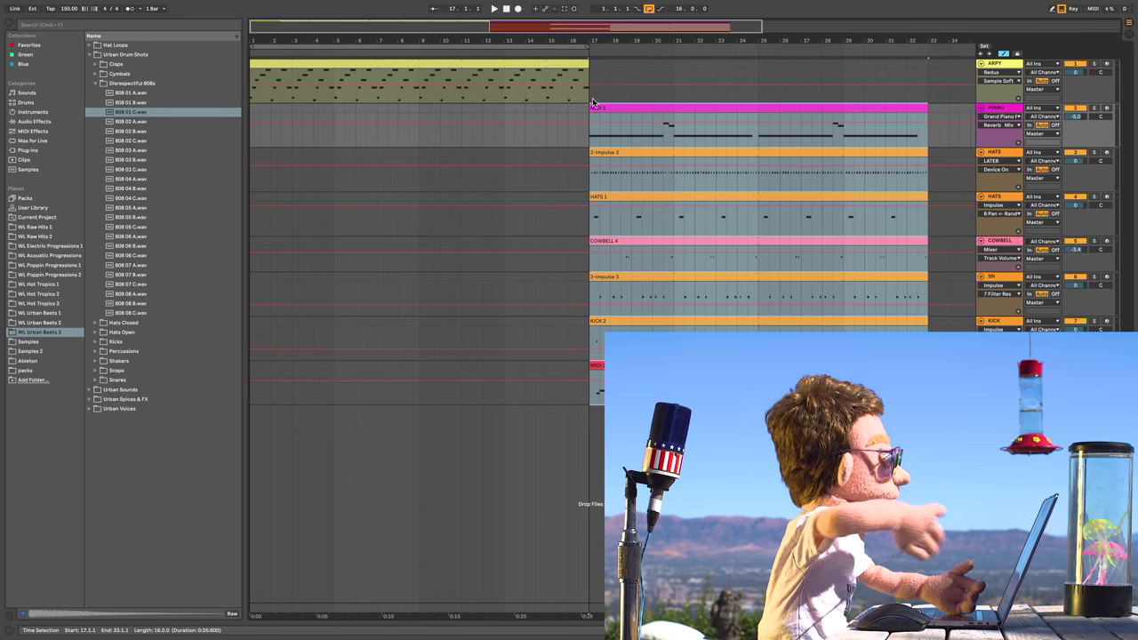
click(590, 154)
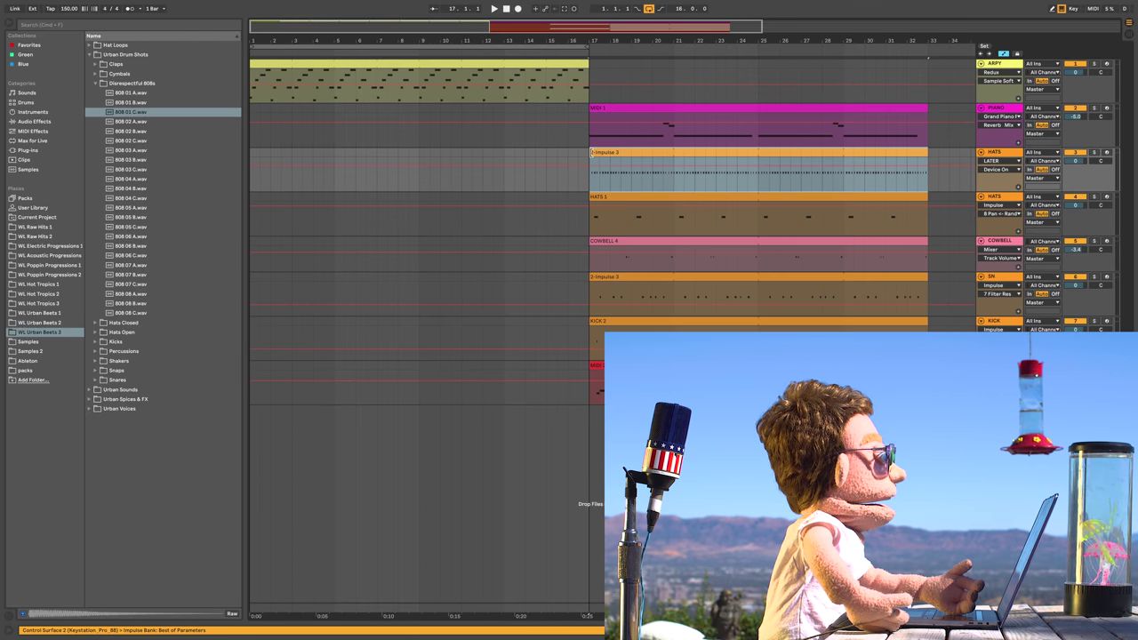
drag(586, 153, 422, 154)
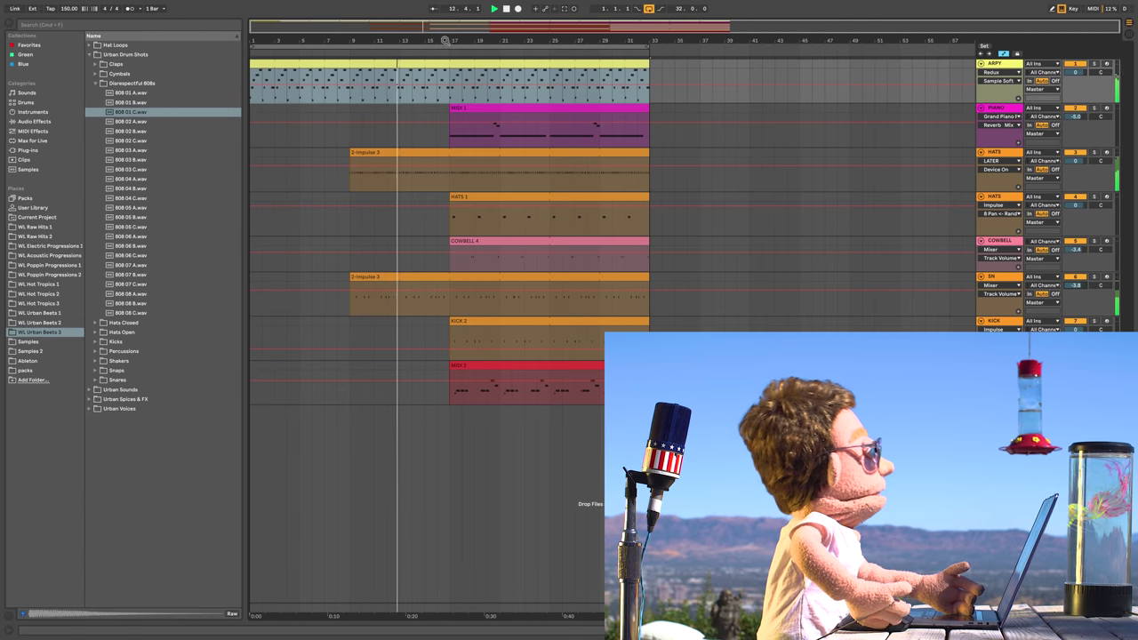
Delete bar 16 from the SN clip and the first HATS clip to leave a gap before bar 17
drag(446, 41, 446, 71)
click(426, 175)
drag(426, 175, 459, 275)
key(Delete)
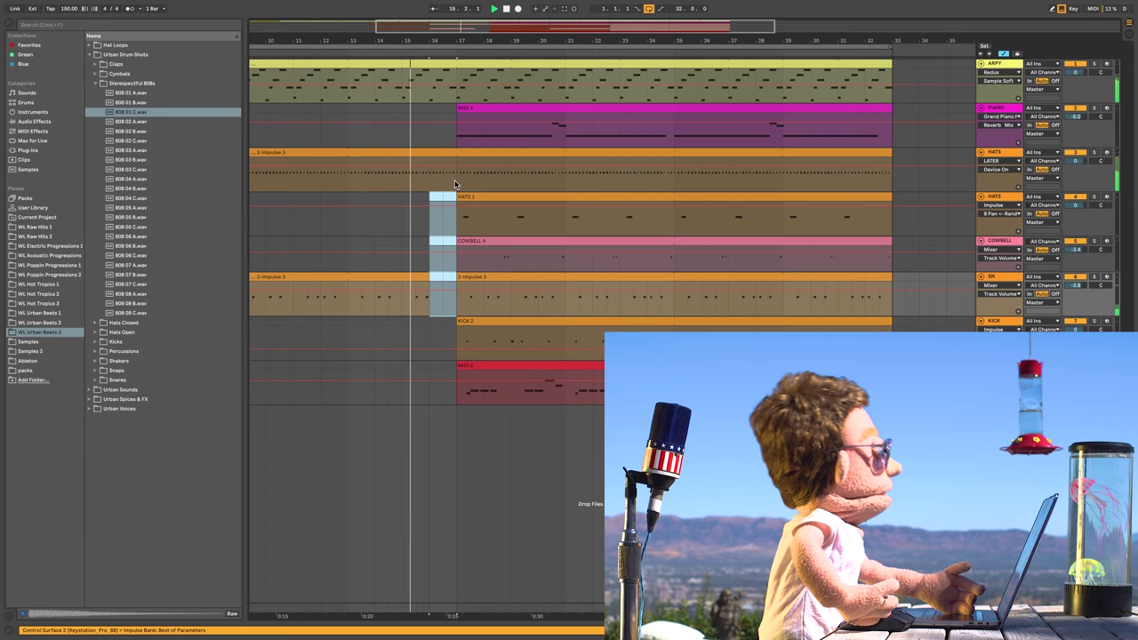
key(Delete)
drag(455, 187, 431, 152)
key(ctrl+e)
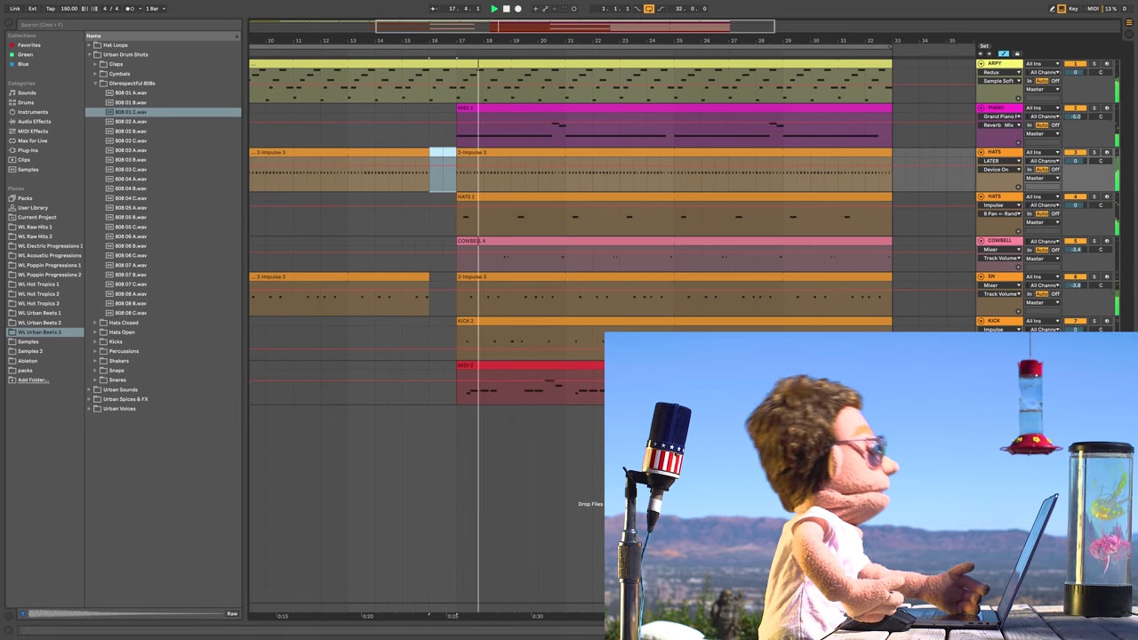
Set the 808 track's volume to -3.1 dB
drag(1074, 374, 1073, 369)
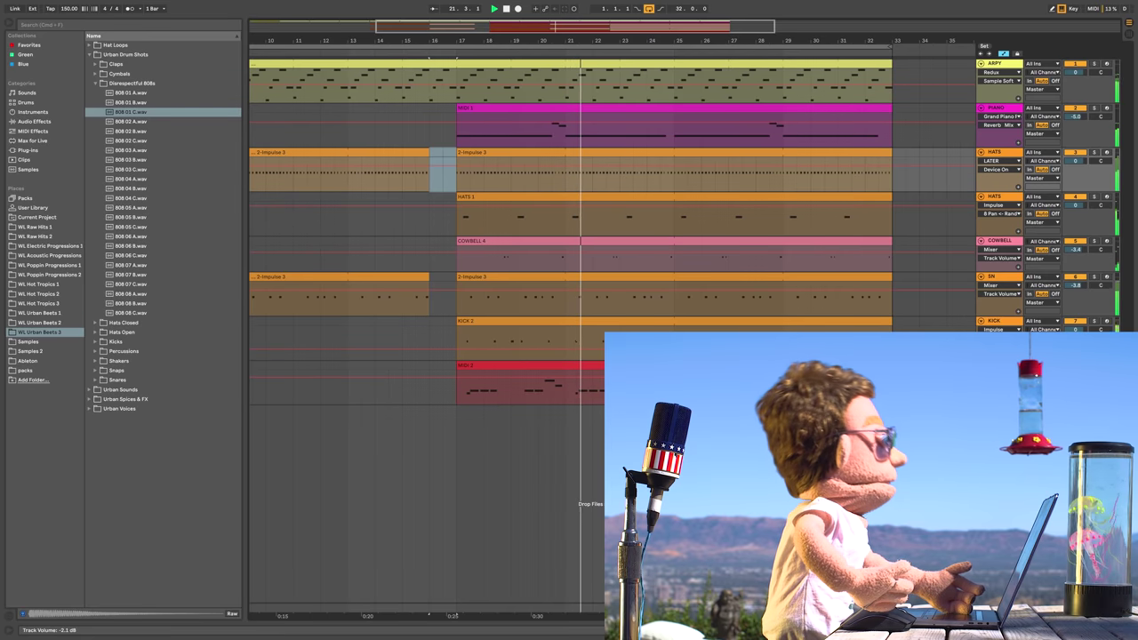
drag(716, 41, 568, 41)
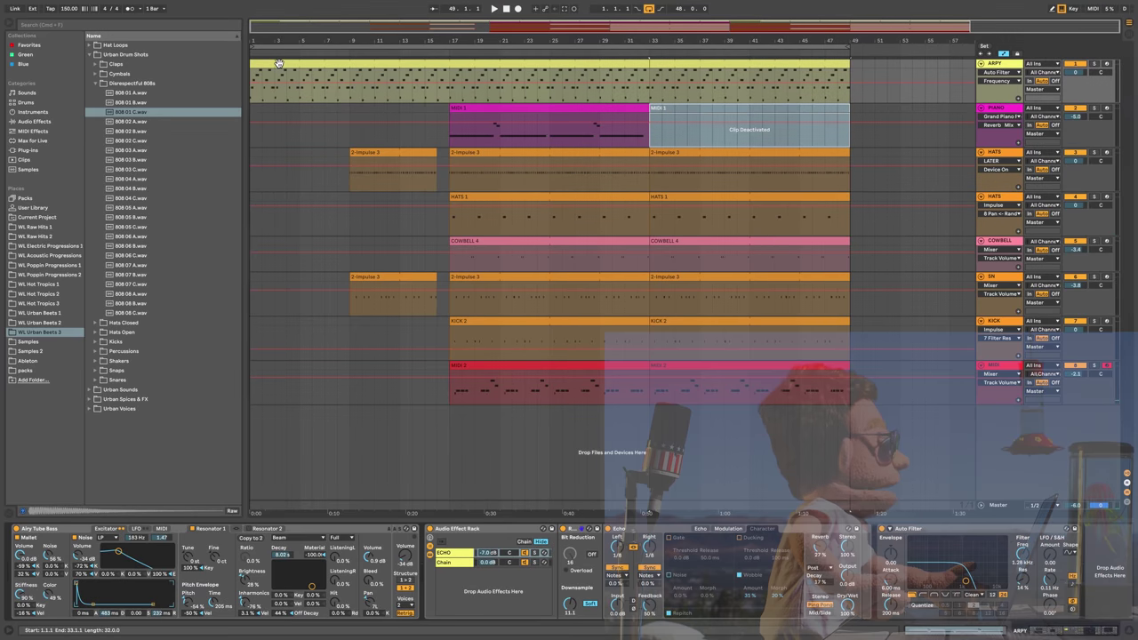
Open the ARPY clip's pitch bend envelope and reshape its closing drop into a straight ramp starting at the last note's end
click(278, 63)
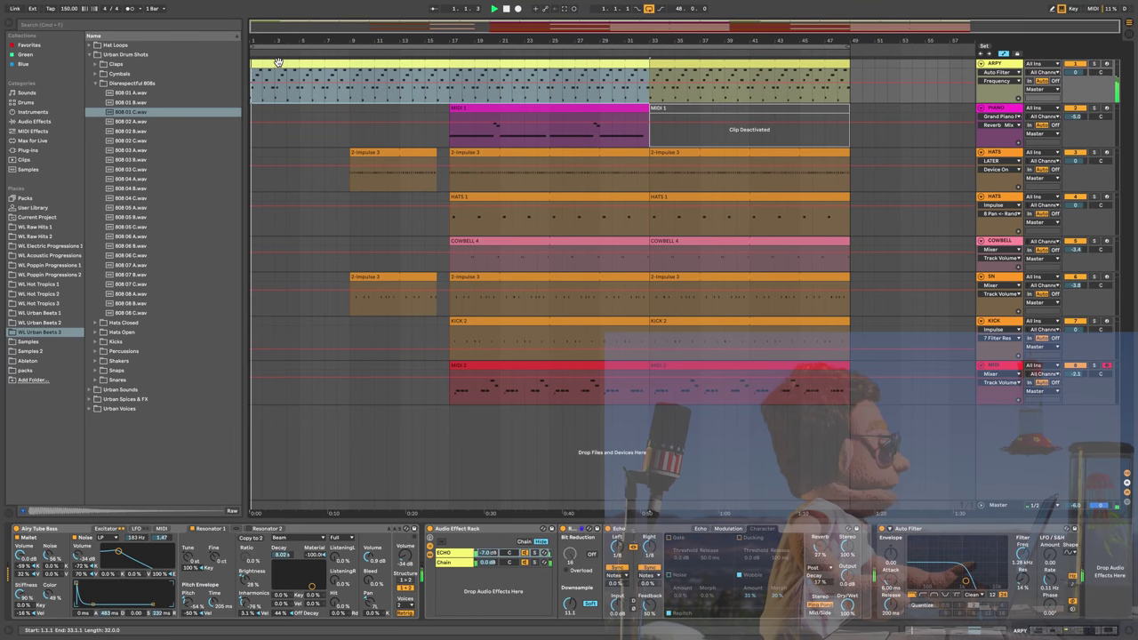
double_click(727, 60)
key(space)
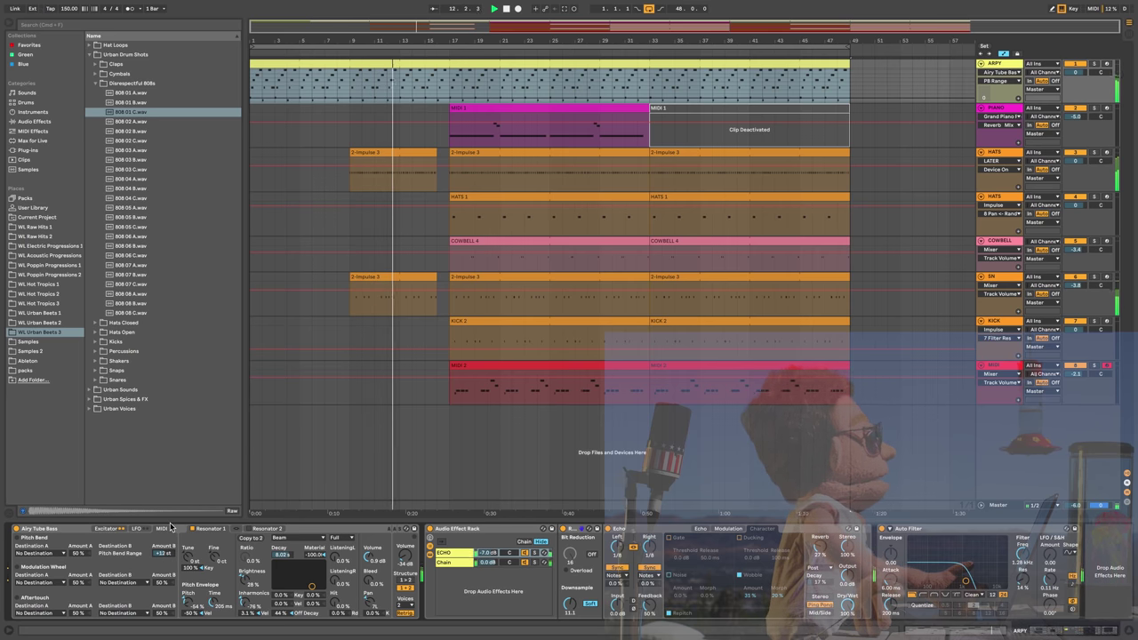
double_click(349, 76)
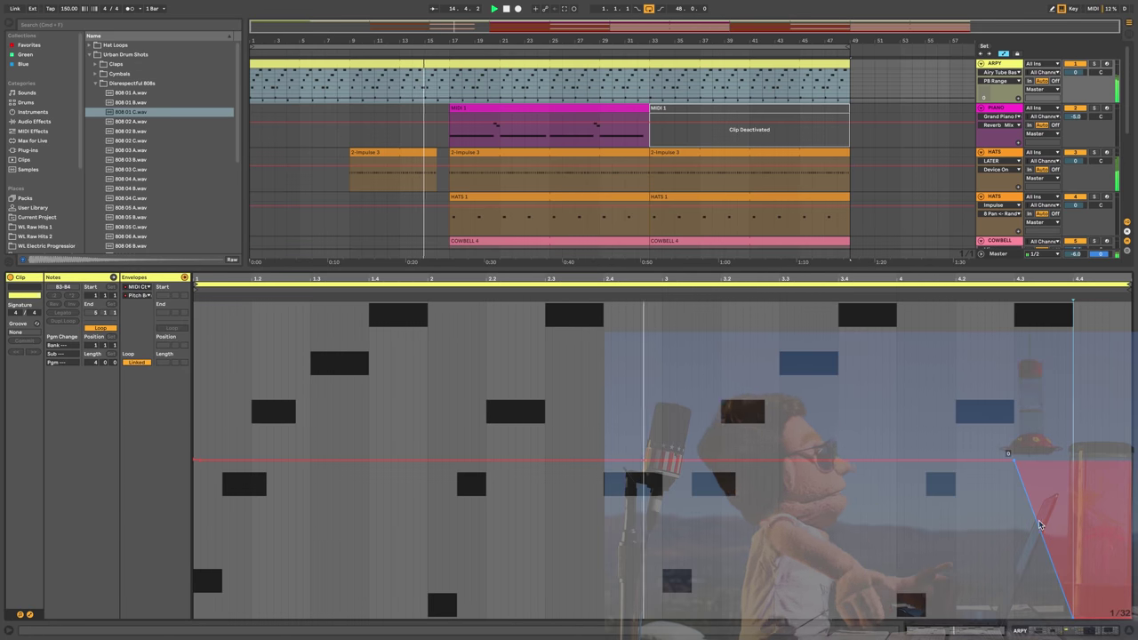
drag(1039, 522, 1053, 496)
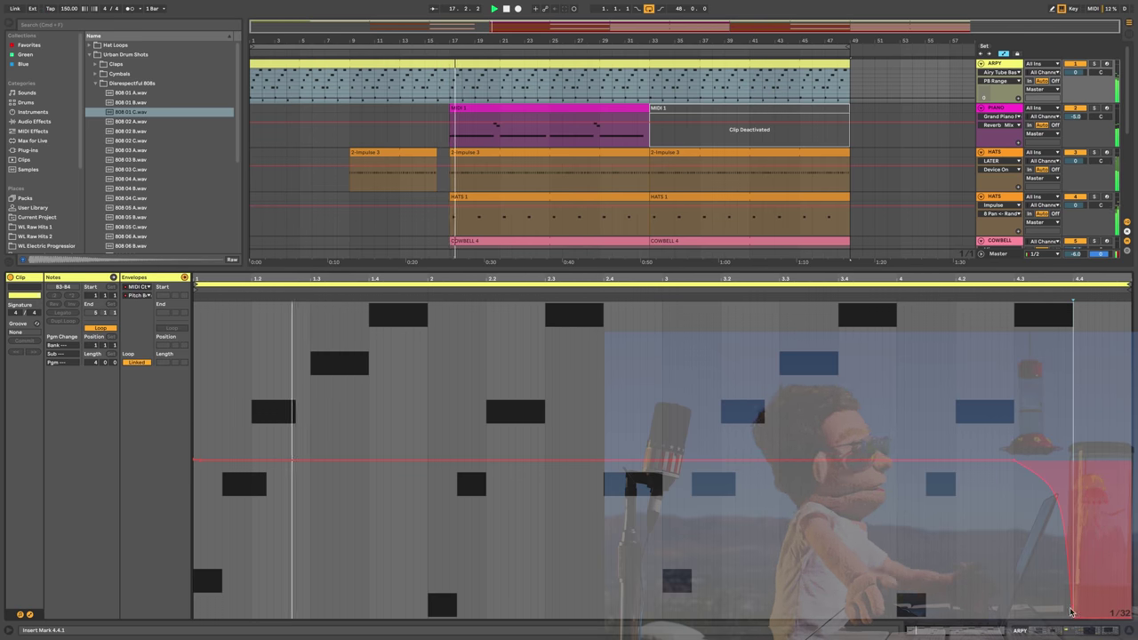
drag(1094, 617, 1102, 617)
alt+double_click(1098, 554)
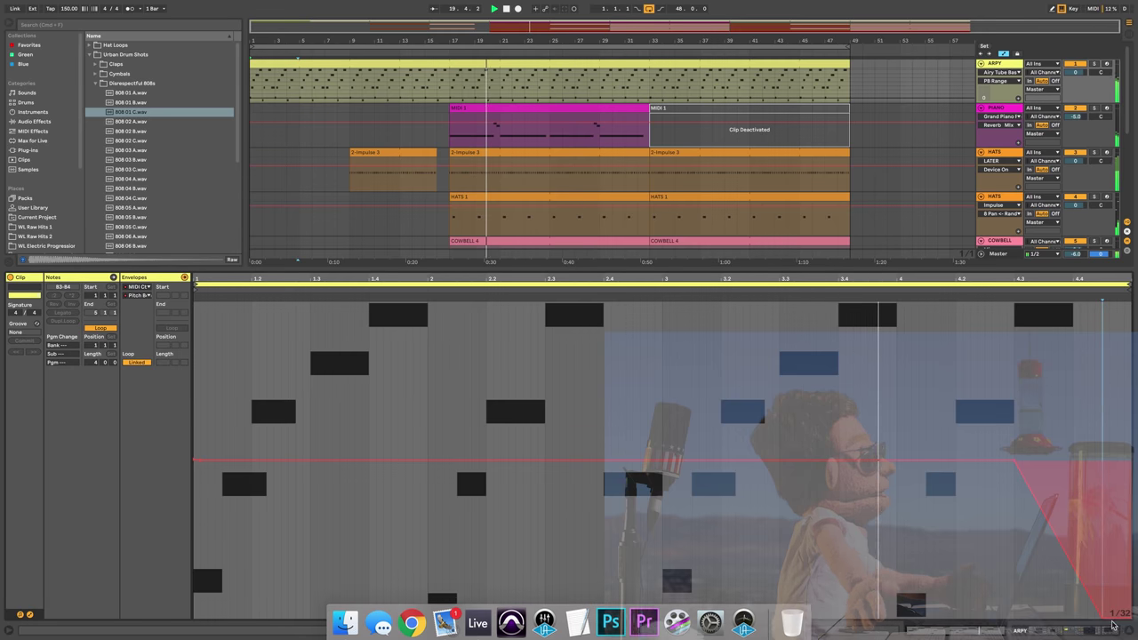
scroll(1107, 619, right, 1)
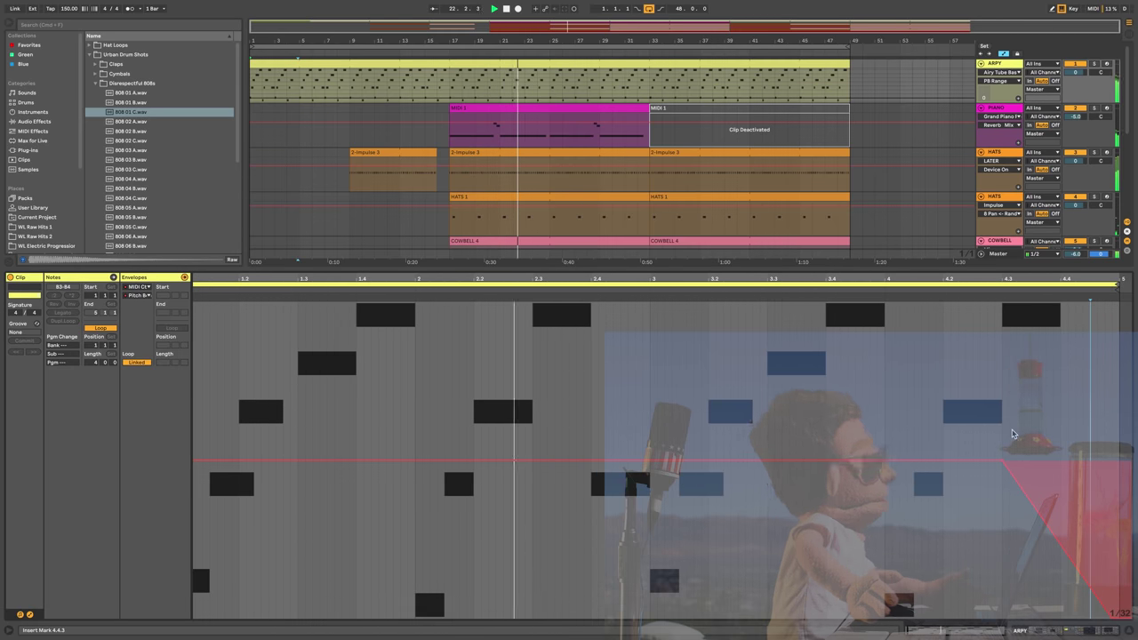
drag(1002, 459, 1059, 462)
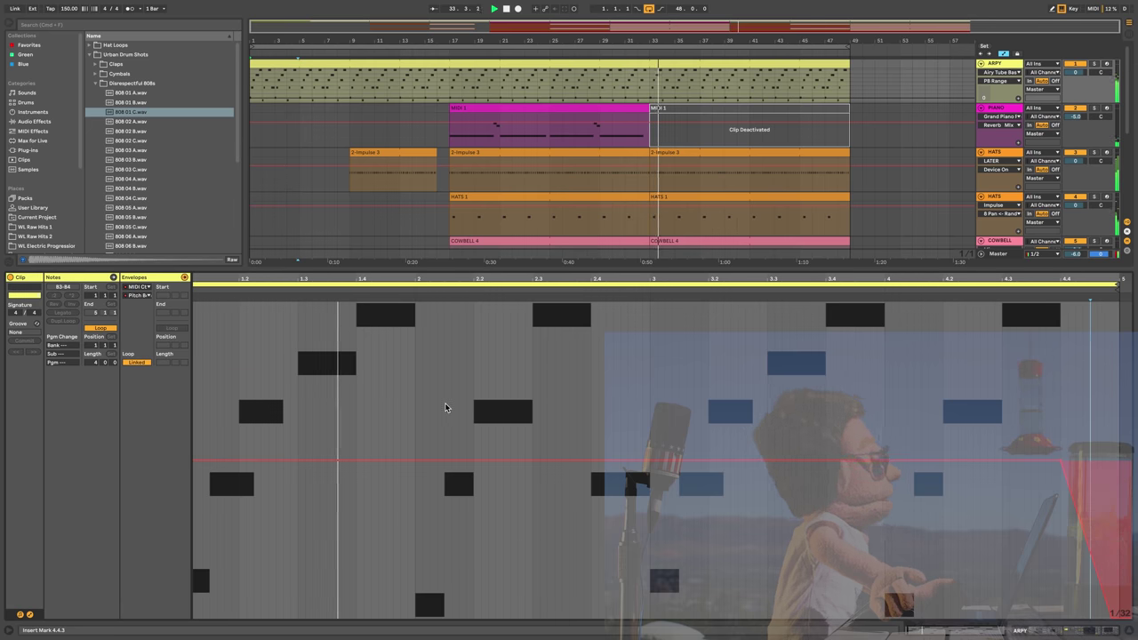
Add short downward pitch bend ramps at the ends of bars 1 and 3 in the ARPY clip, deepening the first to -2635
key(space)
drag(410, 436, 397, 508)
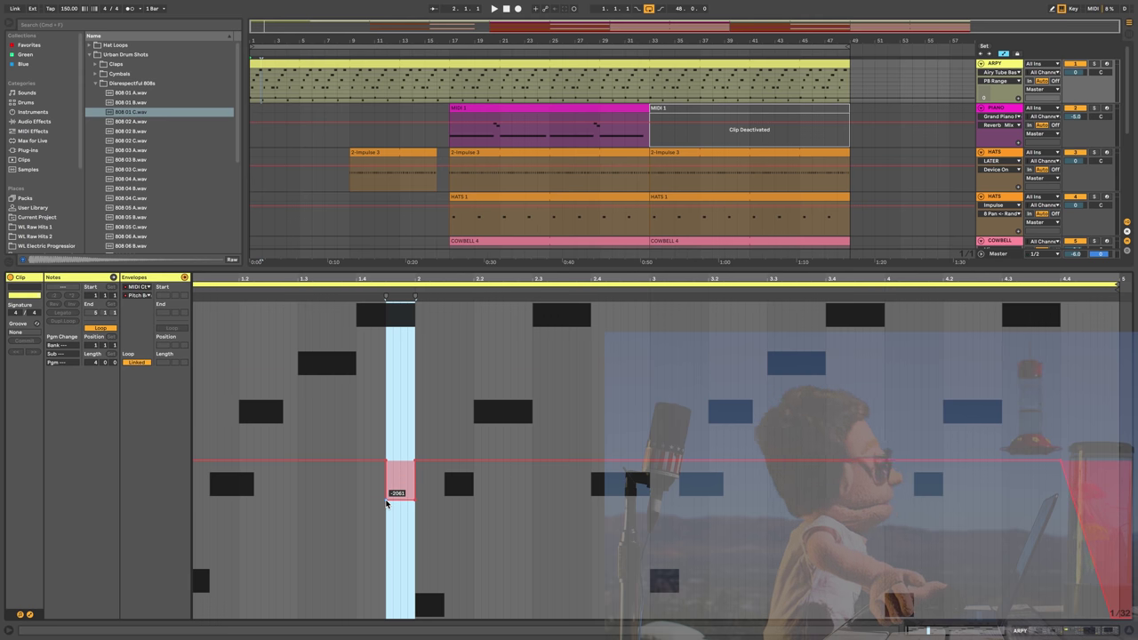
click(386, 501)
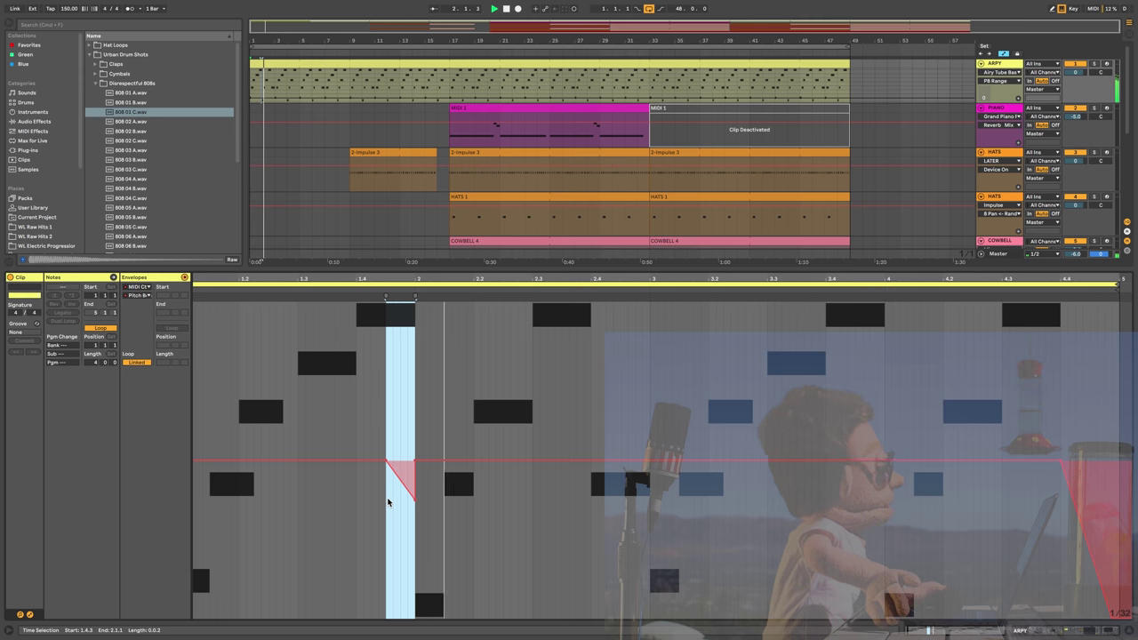
click(864, 427)
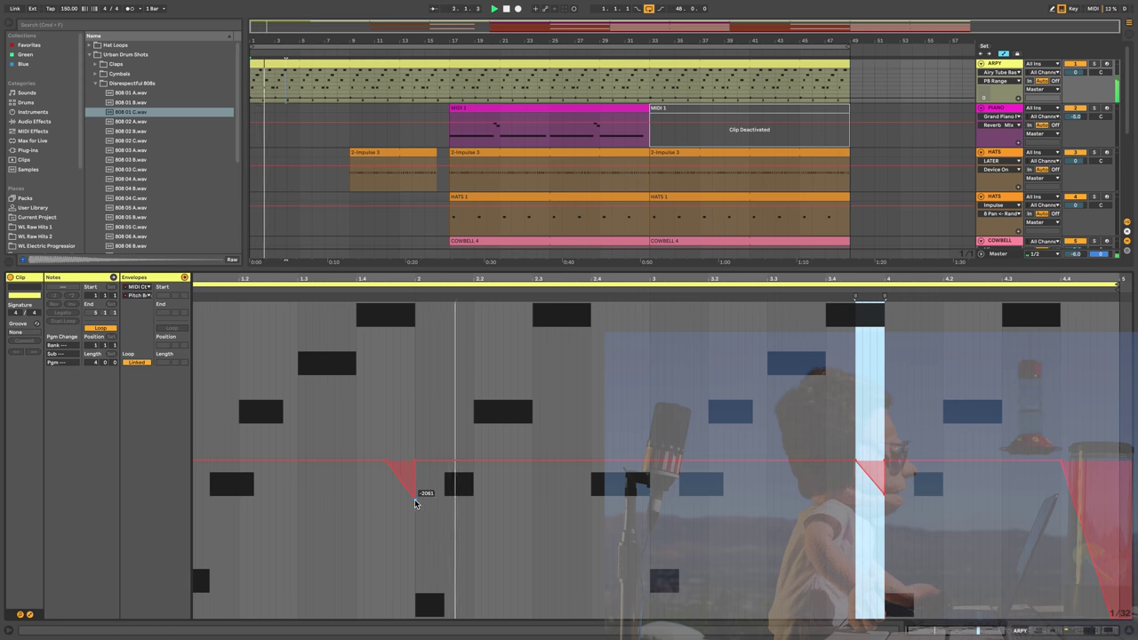
drag(415, 501, 415, 513)
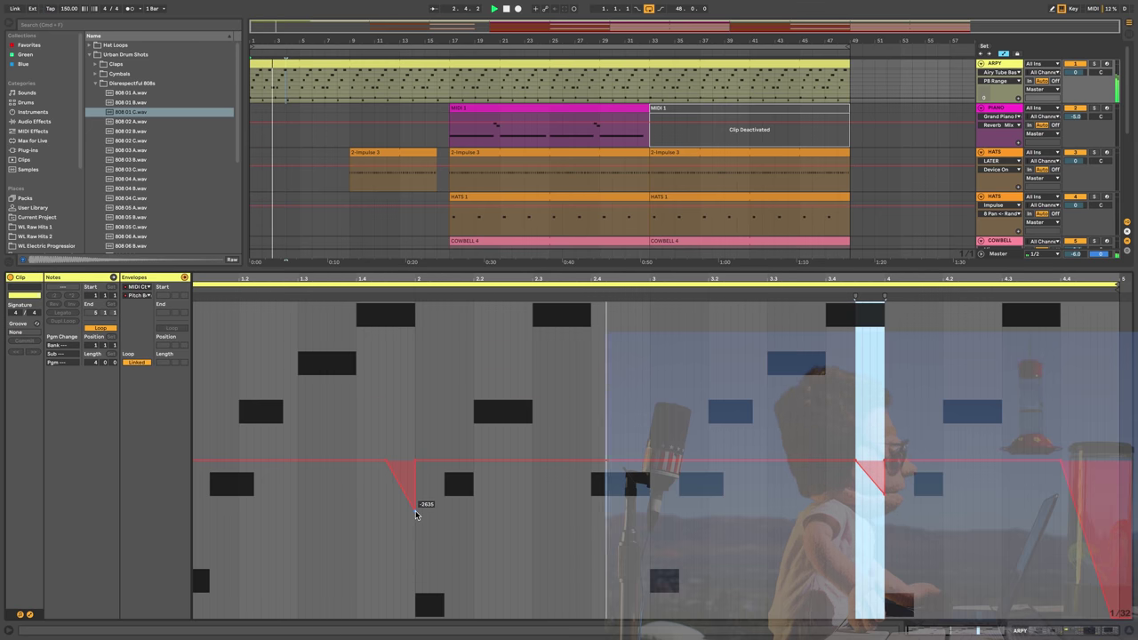
click(883, 494)
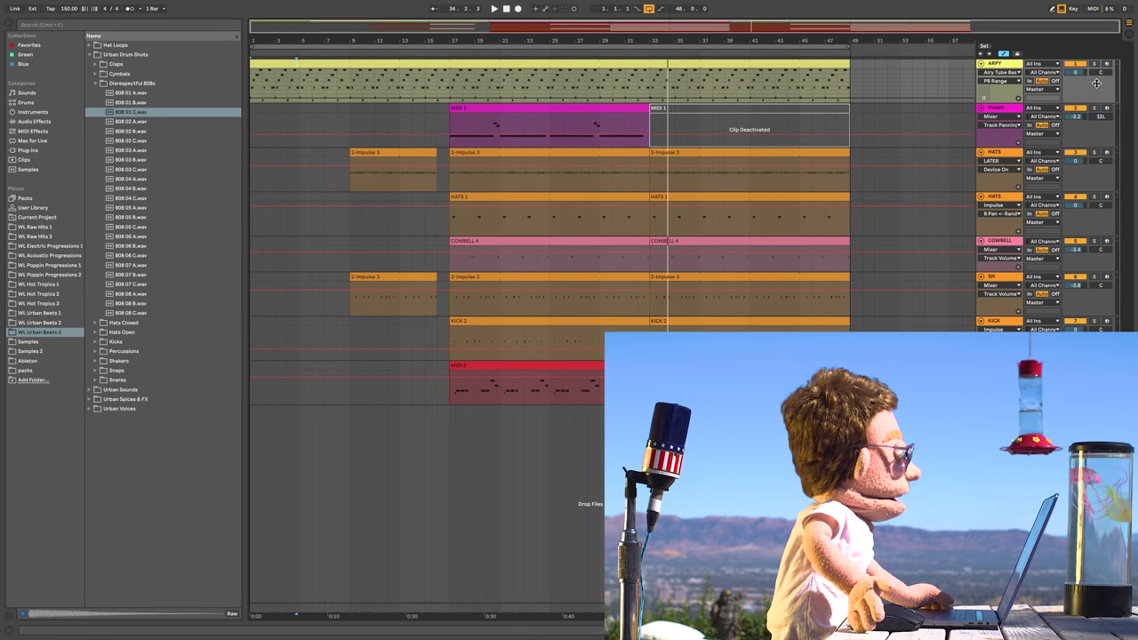
Pan the ARPY track to 14R and play the arrangement from bar 17
drag(1098, 75, 1098, 71)
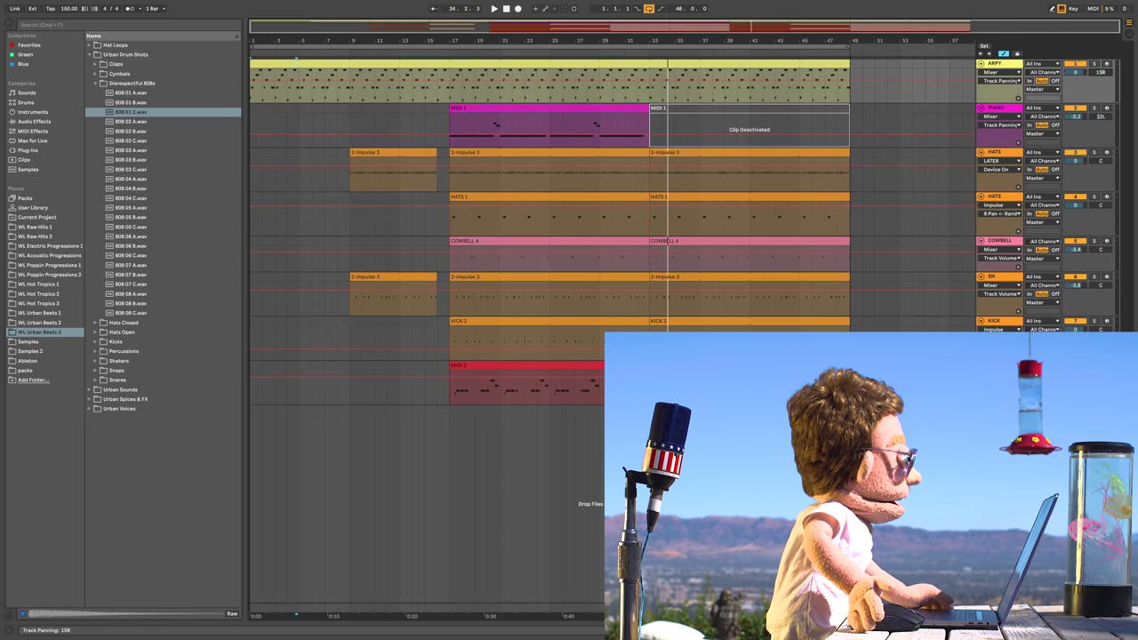
click(559, 152)
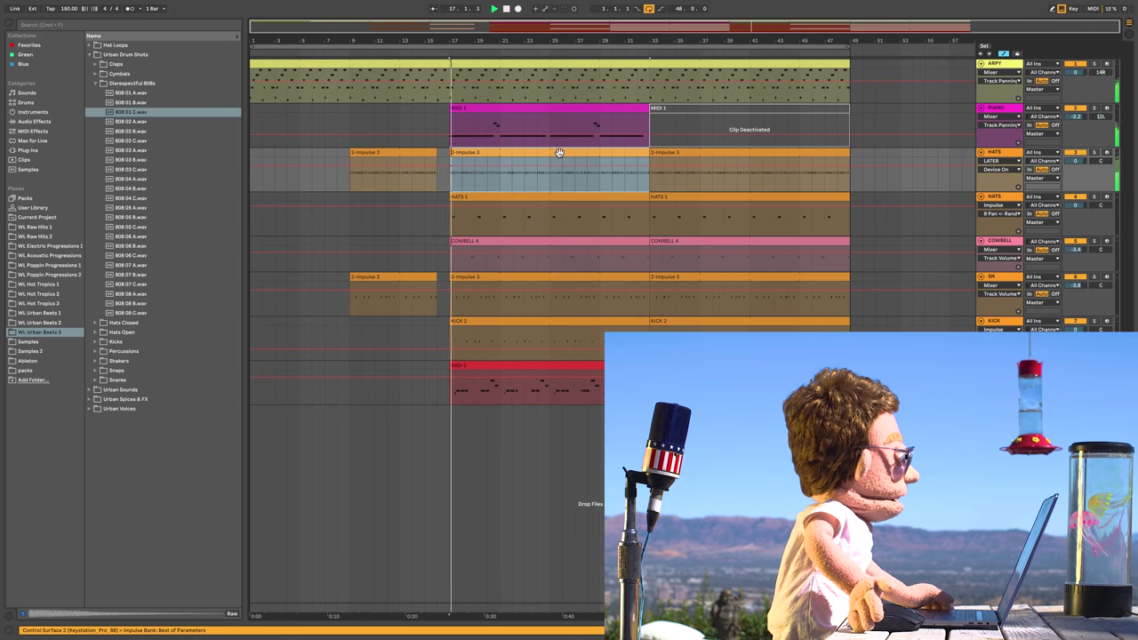
Deactivate the second hi-hat note and add an extra hit just after bar 3 in the bar 17 HATS clip, then extend it to bar 49
double_click(559, 153)
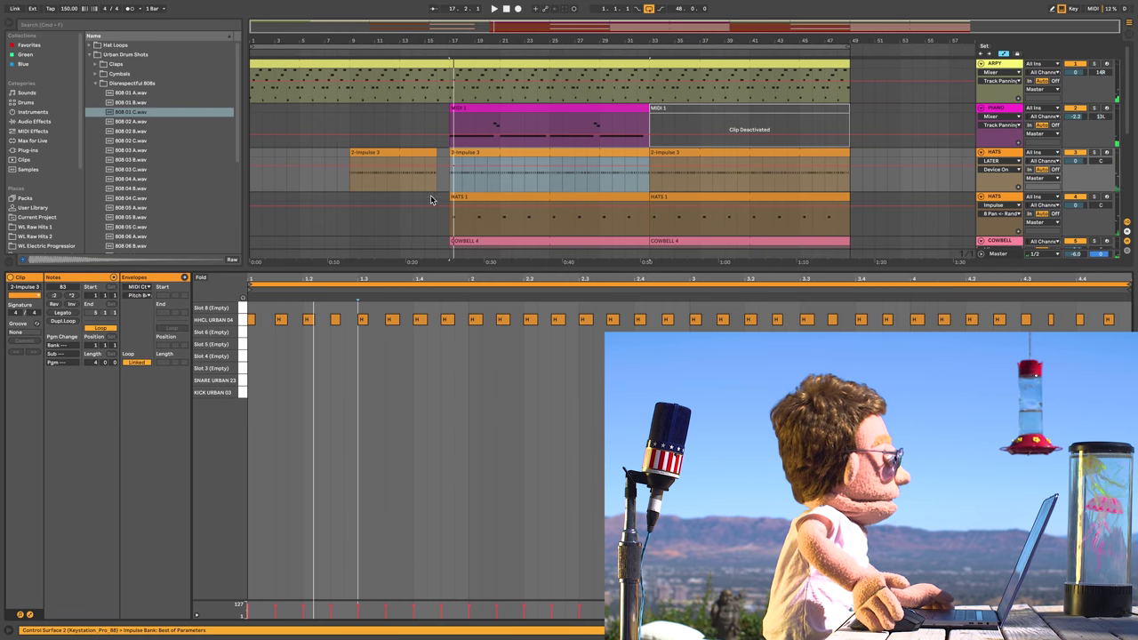
key(super+alt+l)
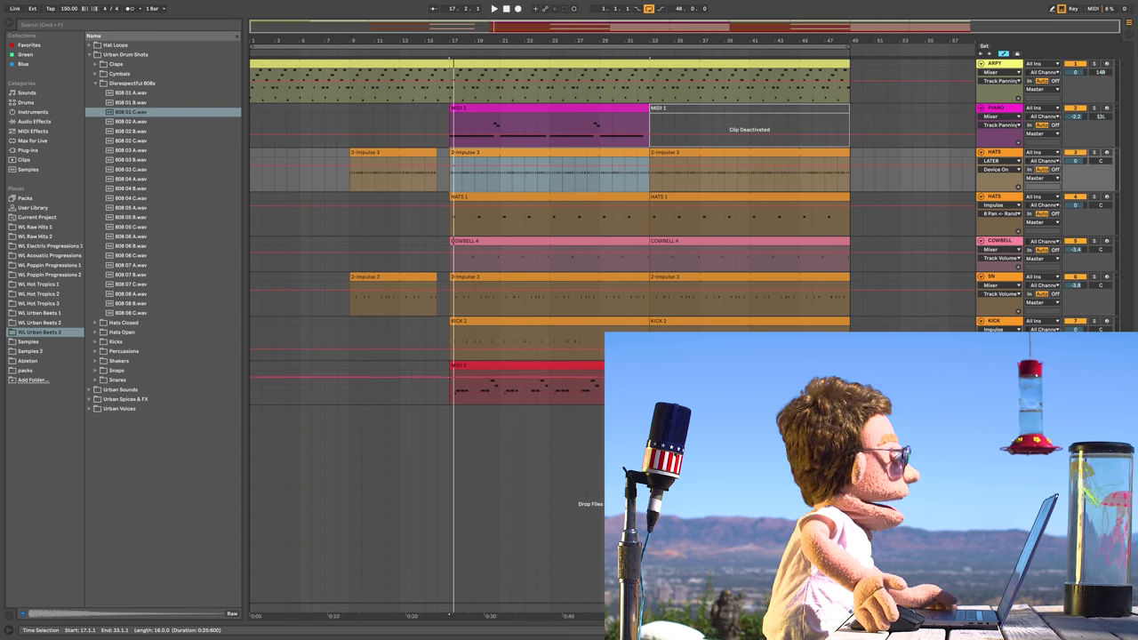
double_click(520, 151)
key(space)
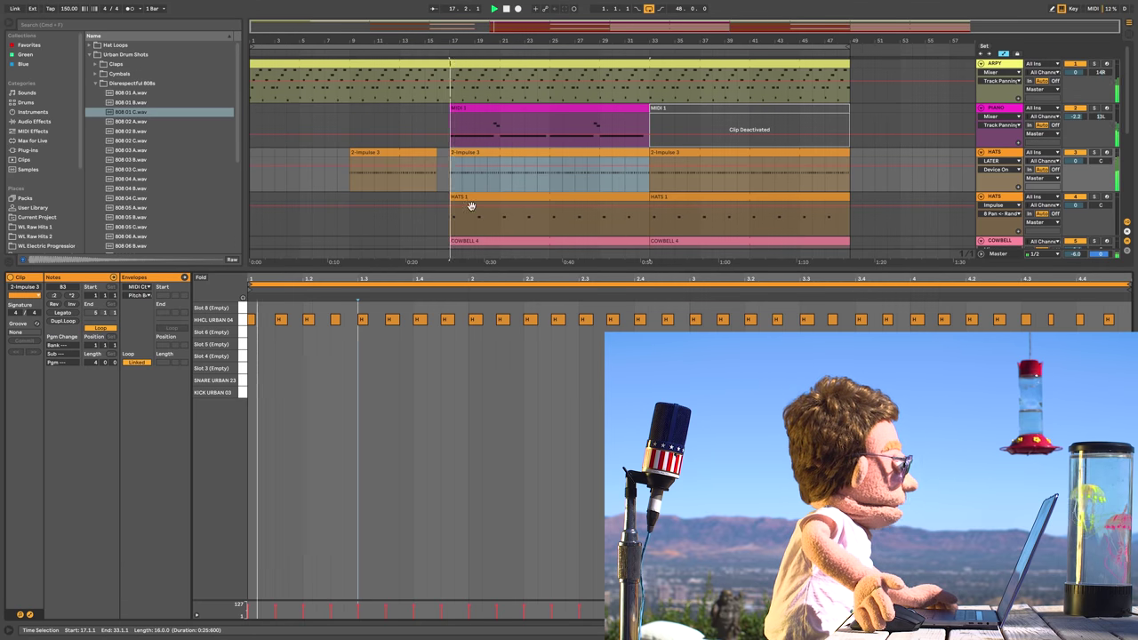
key(space)
drag(287, 339, 268, 305)
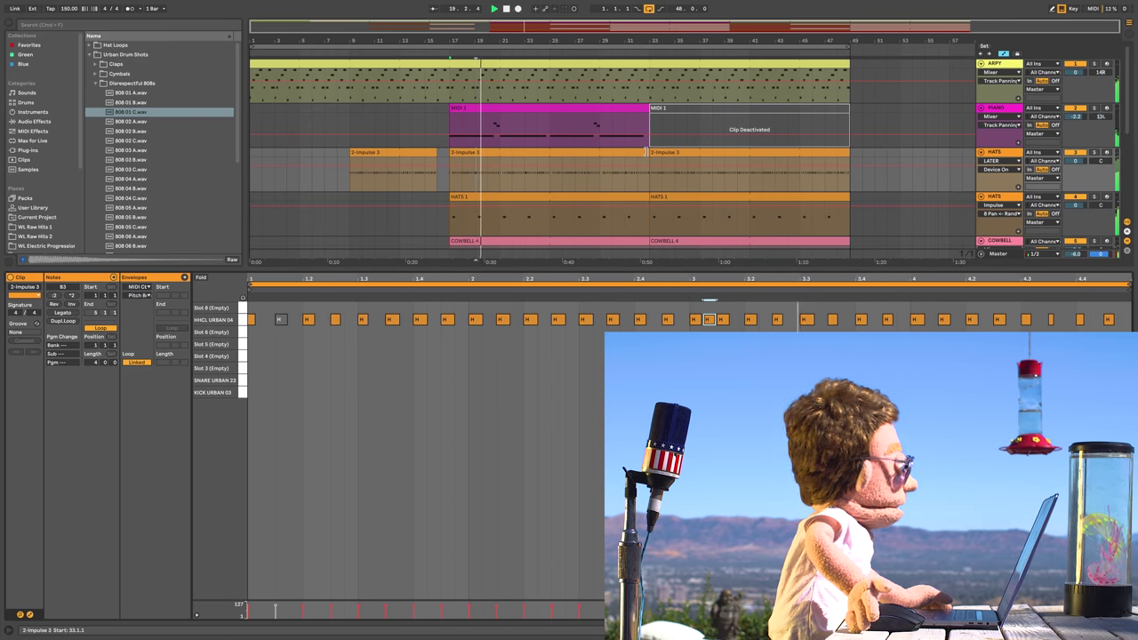
drag(653, 153, 837, 147)
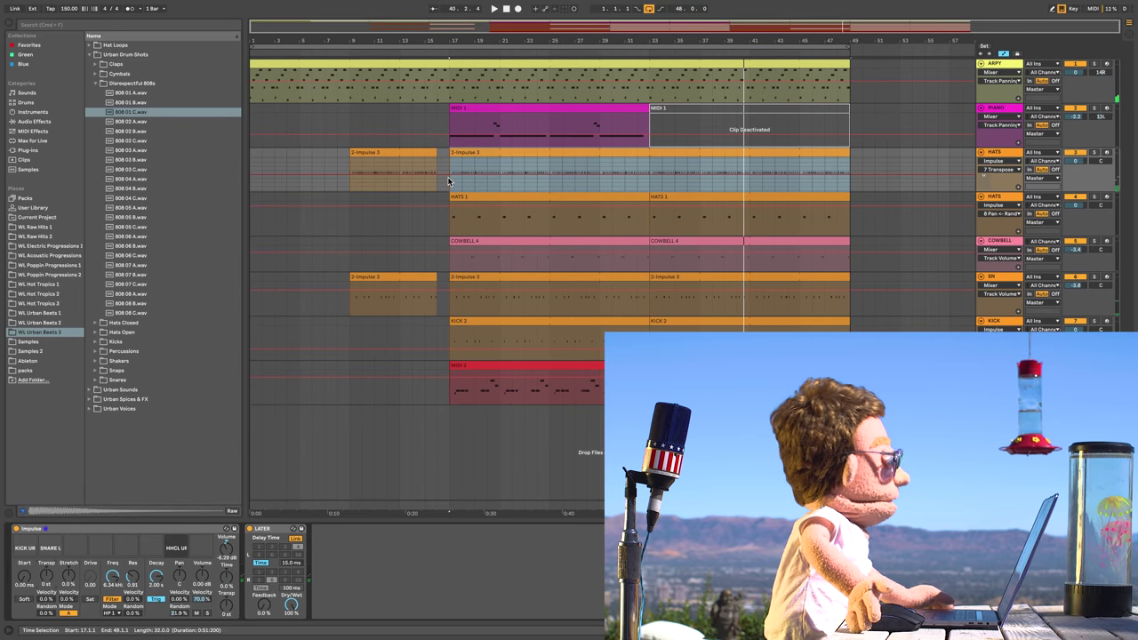
Lower the first HATS track's Transpose automation to -1 st over bars 17 to 19 and play from bar 17
drag(449, 180, 463, 178)
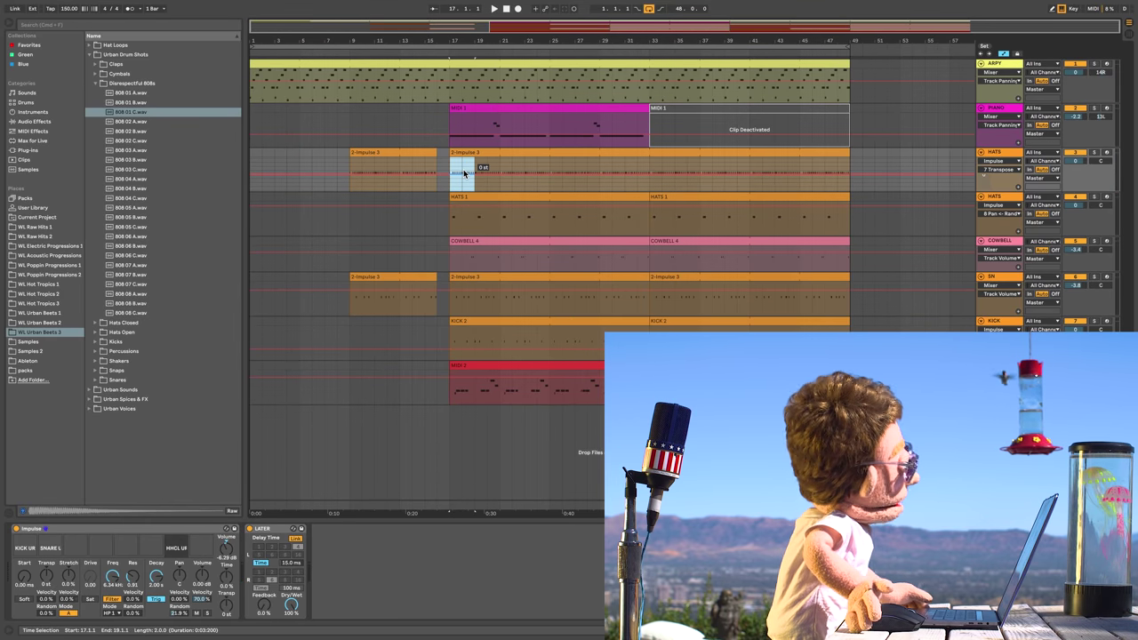
key(space)
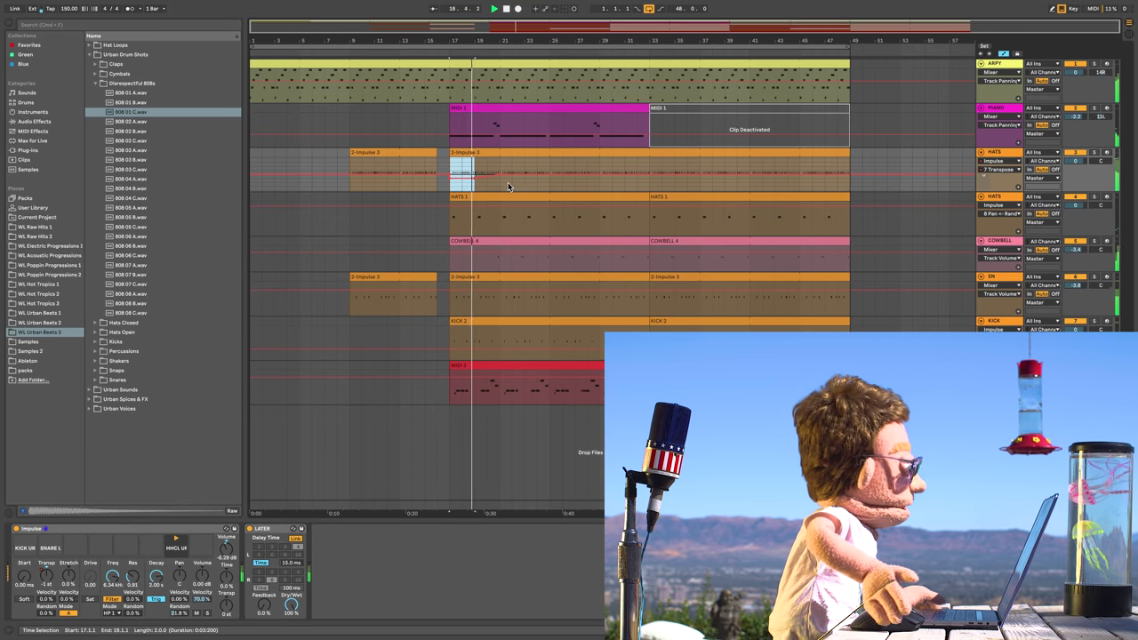
click(476, 185)
drag(471, 188, 451, 183)
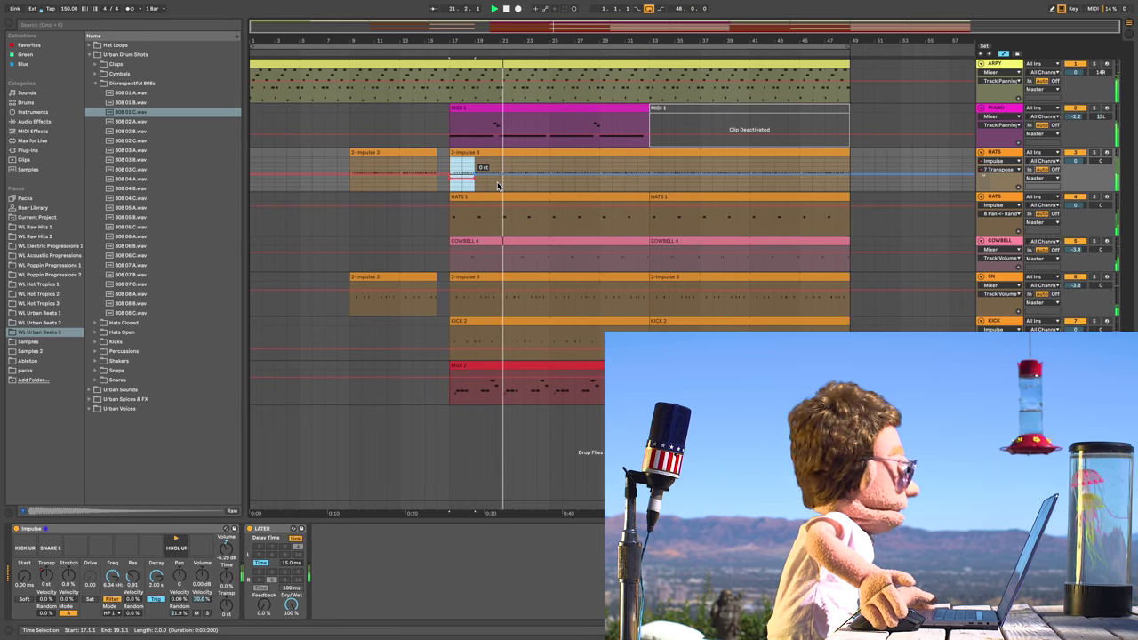
Show the hat Transpose automation in its own lane, lowering bars 21 to 23 and shaping drops at bar 23 and before bar 25
drag(1018, 190, 1018, 225)
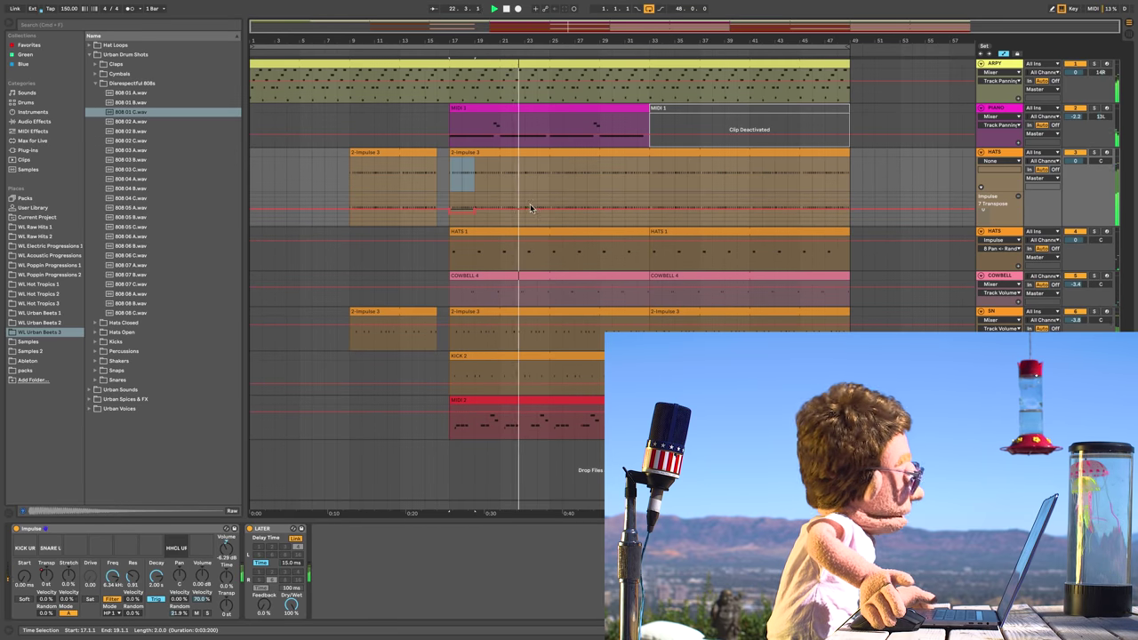
drag(471, 222, 476, 223)
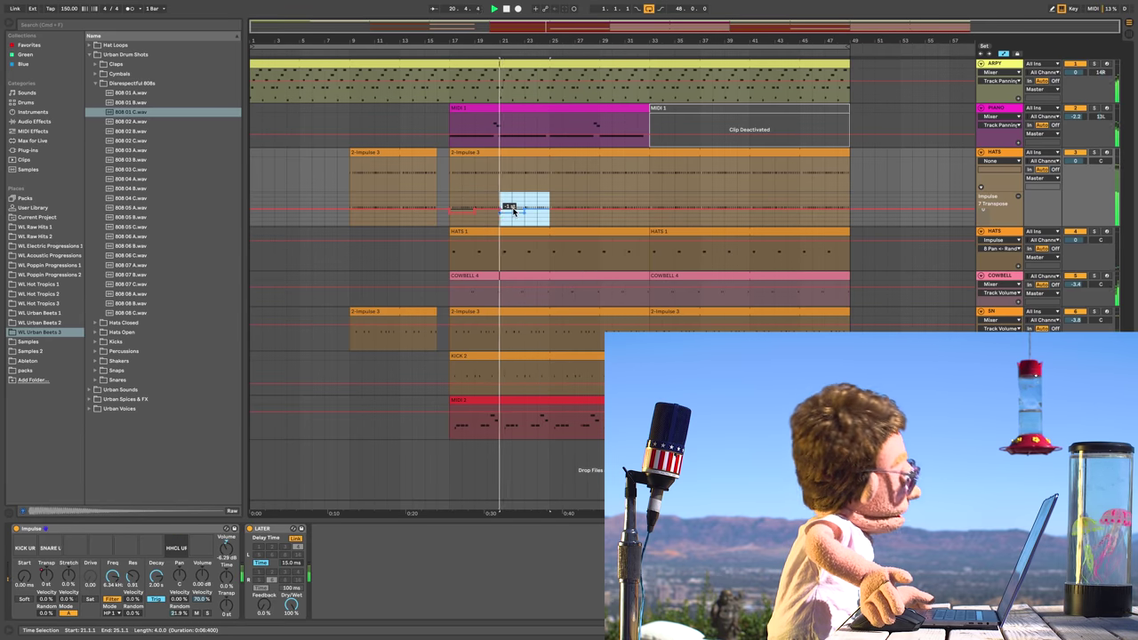
key(plus)
key(plus)
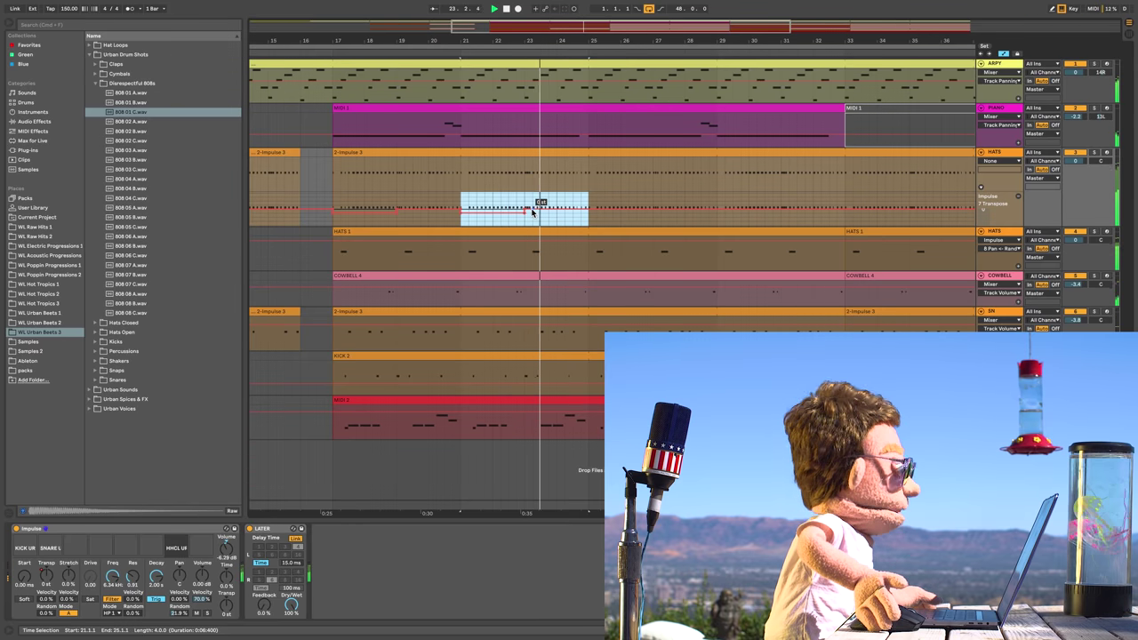
click(530, 212)
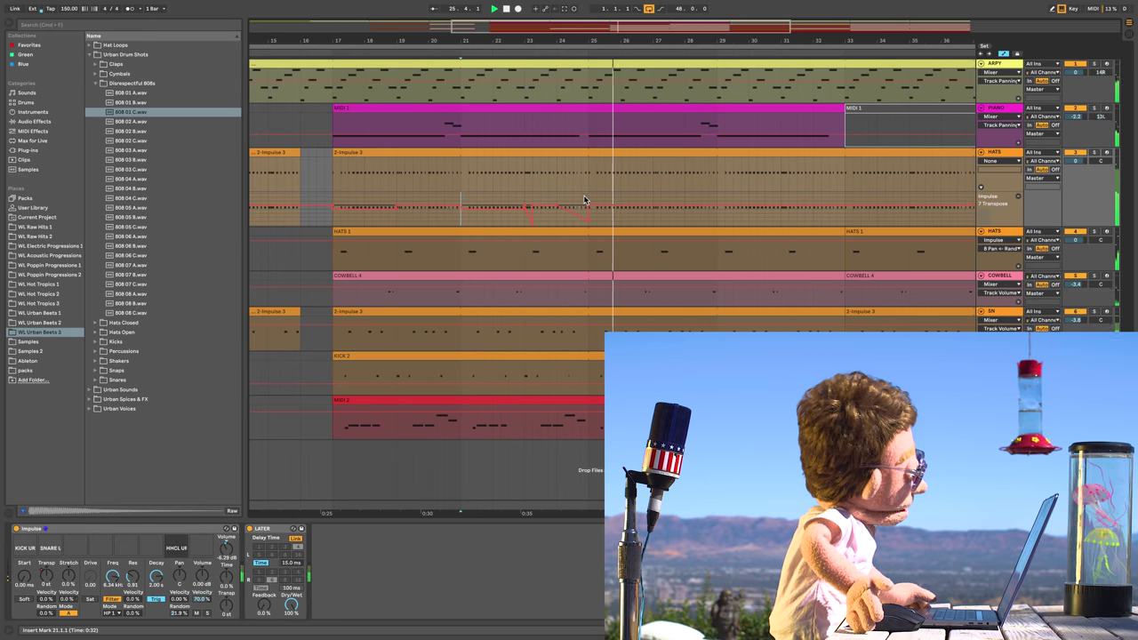
Stop playback and repeat the hat Transpose automation of bars 17 to 25 over the following bars
drag(588, 217, 344, 214)
key(space)
key(ctrl+d)
key(ctrl+d)
key(ctrl+d)
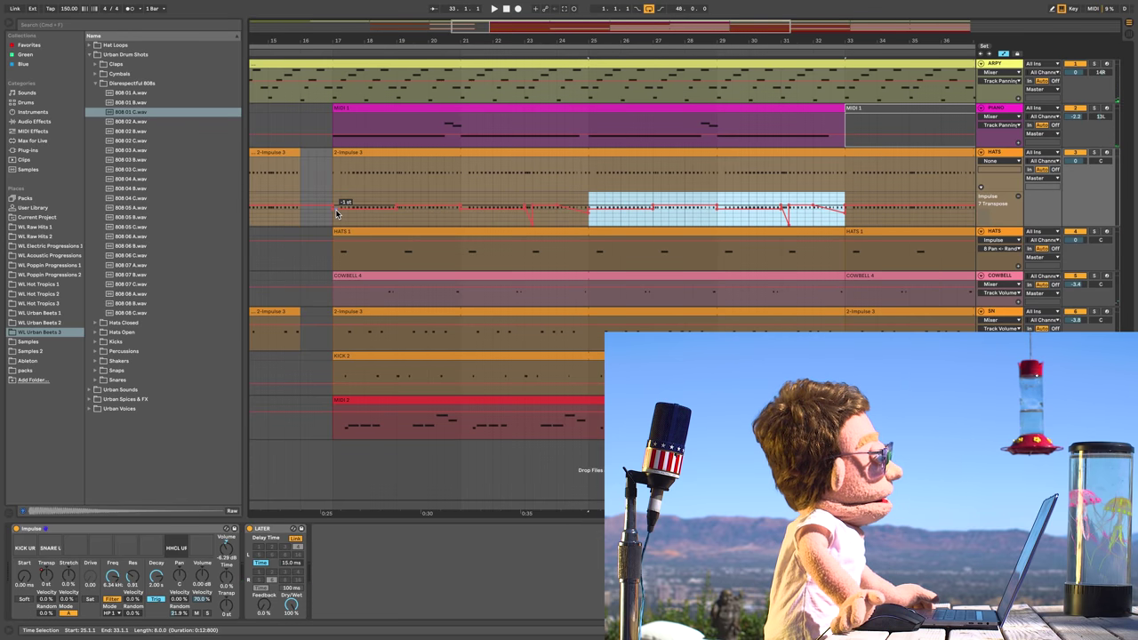
Load the MASTER SAUCE 10 audio effect rack onto the Master track
drag(430, 42, 429, 9)
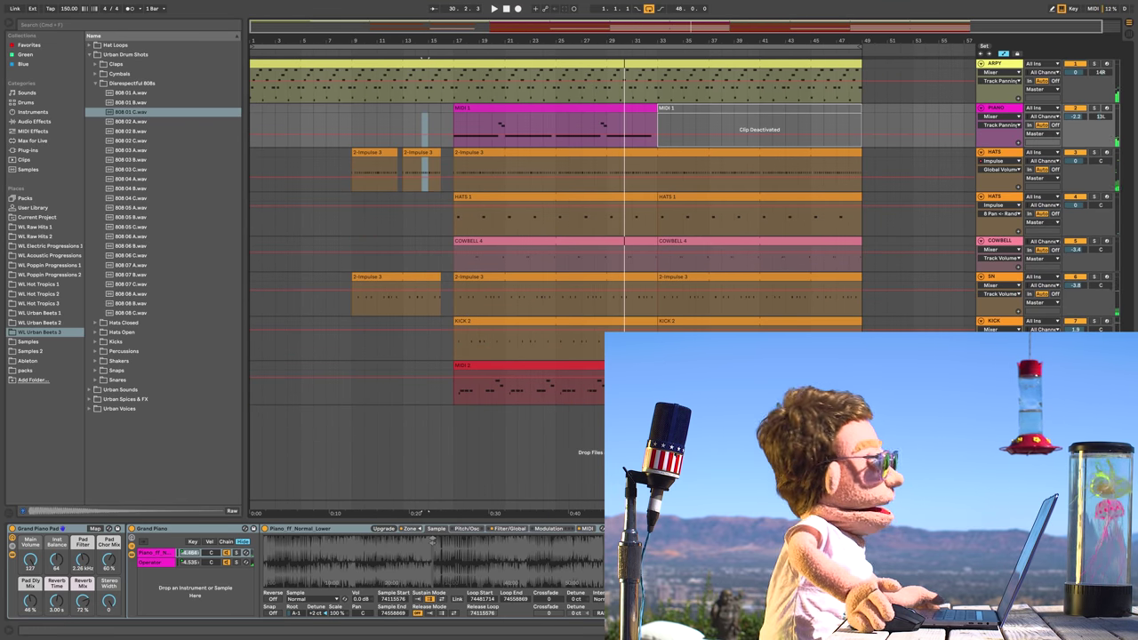
click(995, 365)
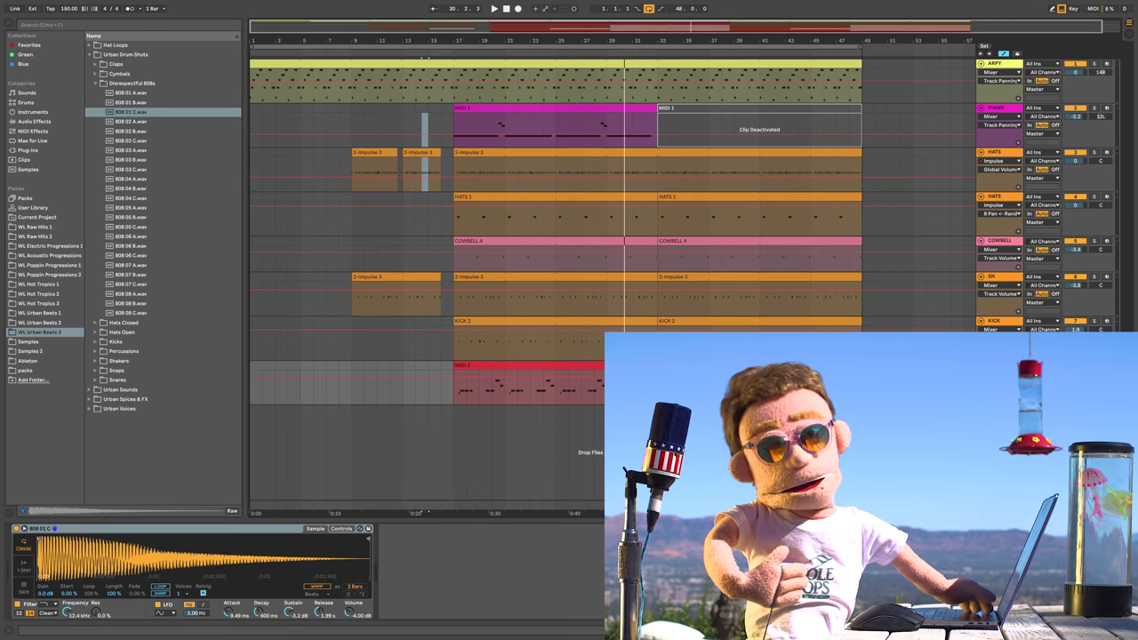
click(995, 505)
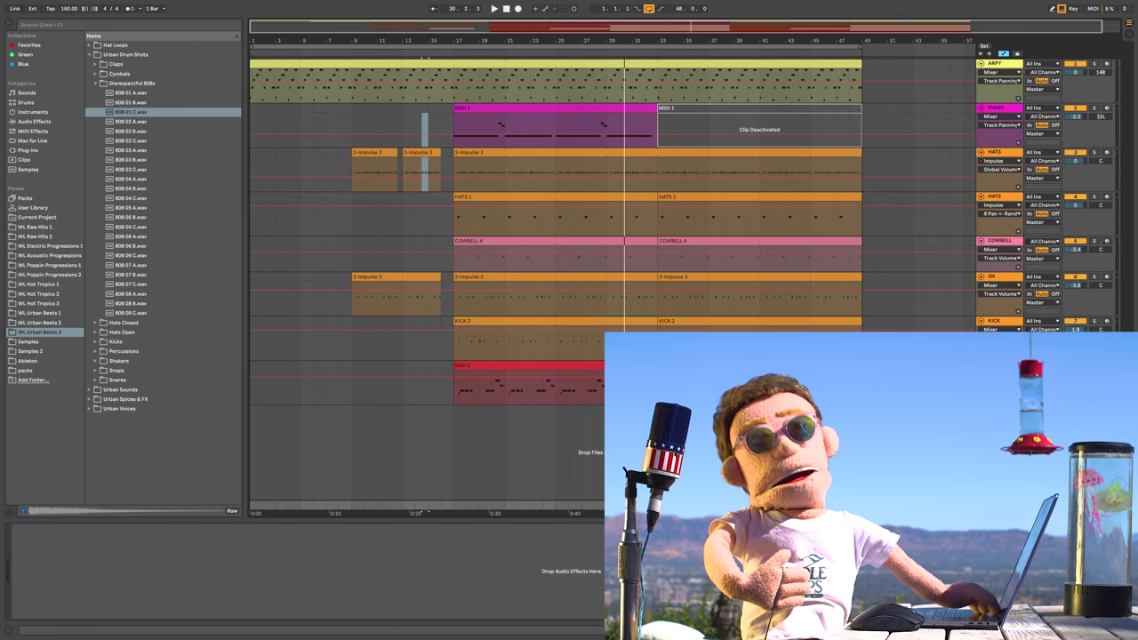
click(35, 121)
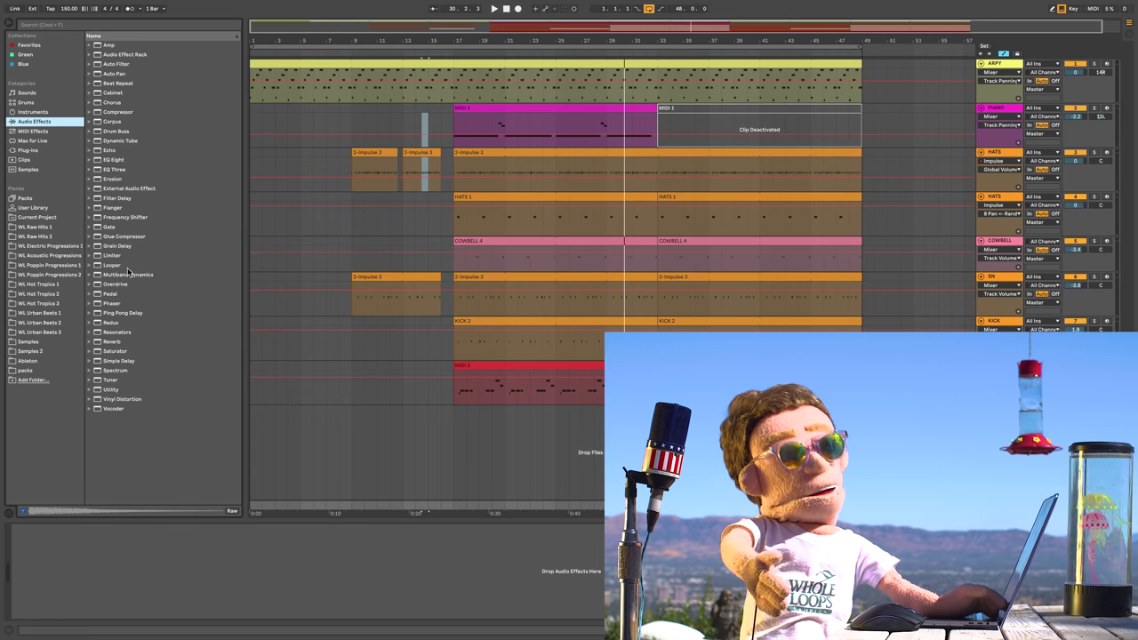
click(134, 54)
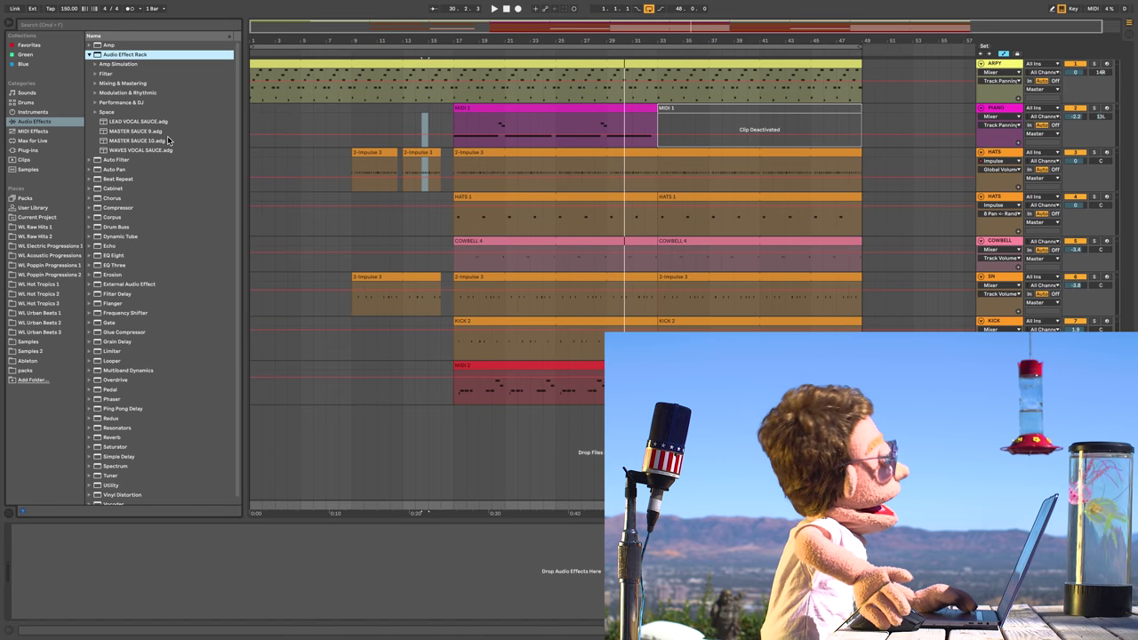
click(155, 141)
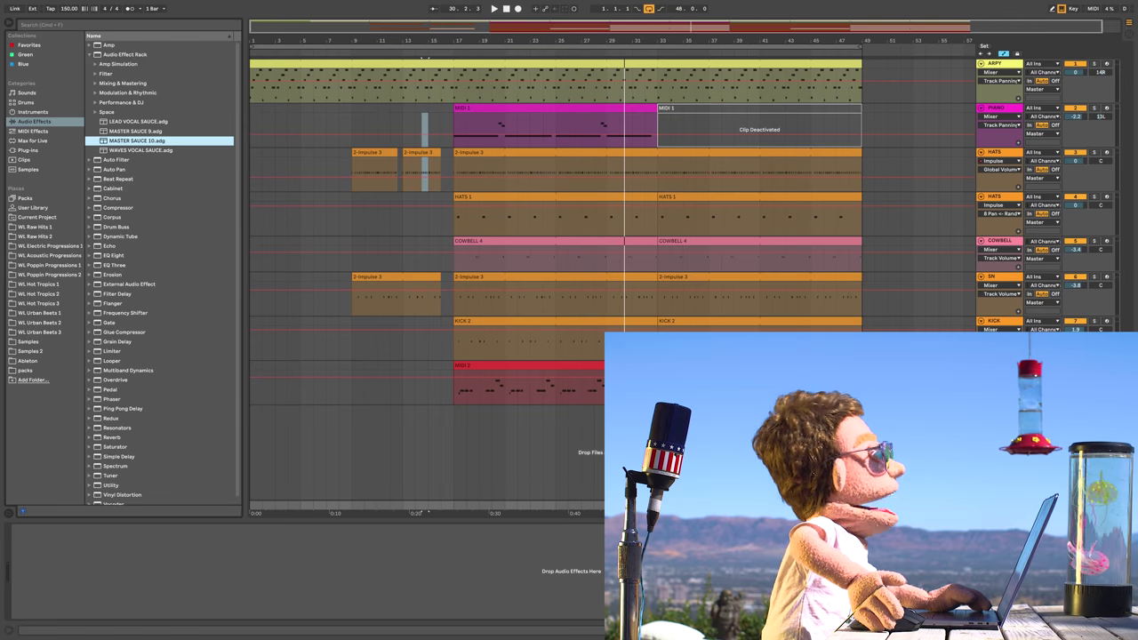
key(Return)
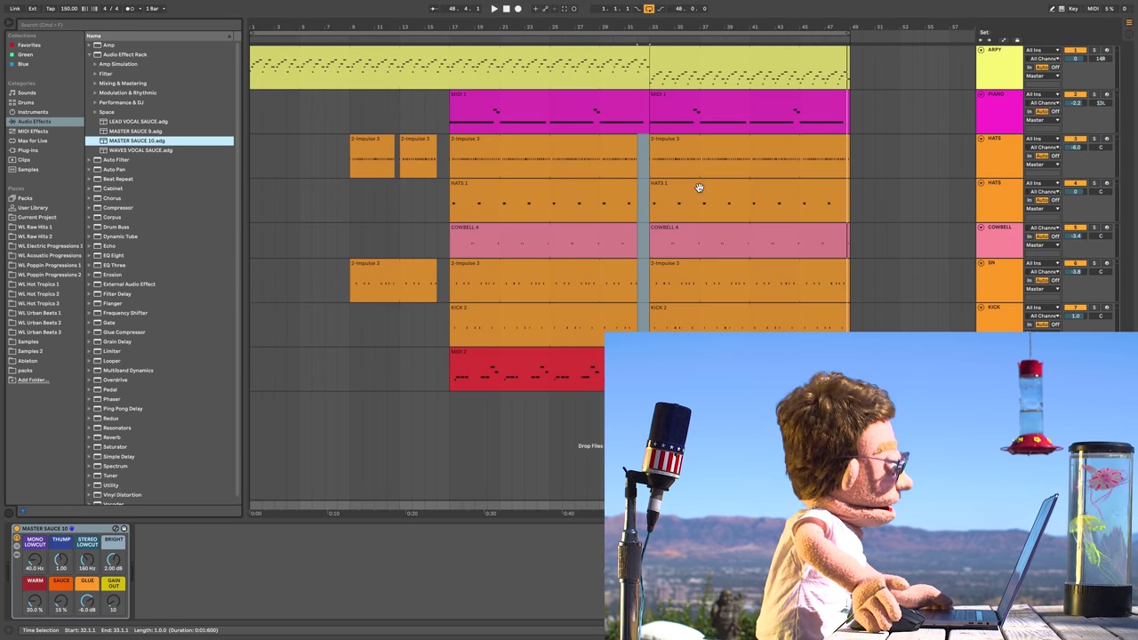
Play from bar 17, set the master rack's Gain Out to 0, Warm to 0 % and Mono Lowcut to 35.7 Hz, and lower the KICK volume
click(504, 97)
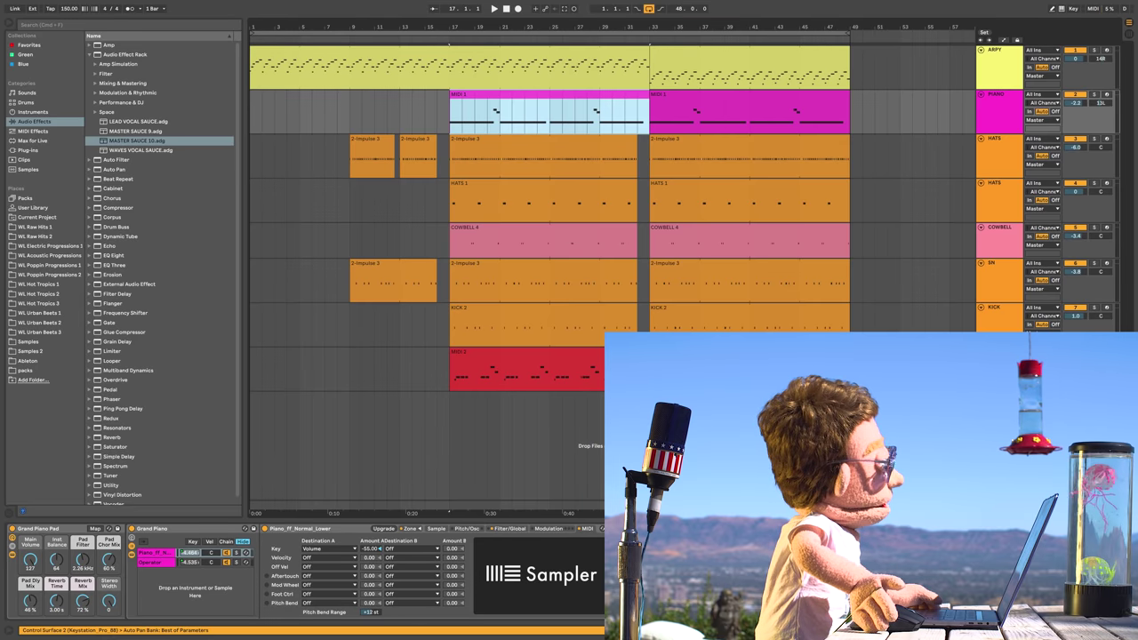
click(999, 504)
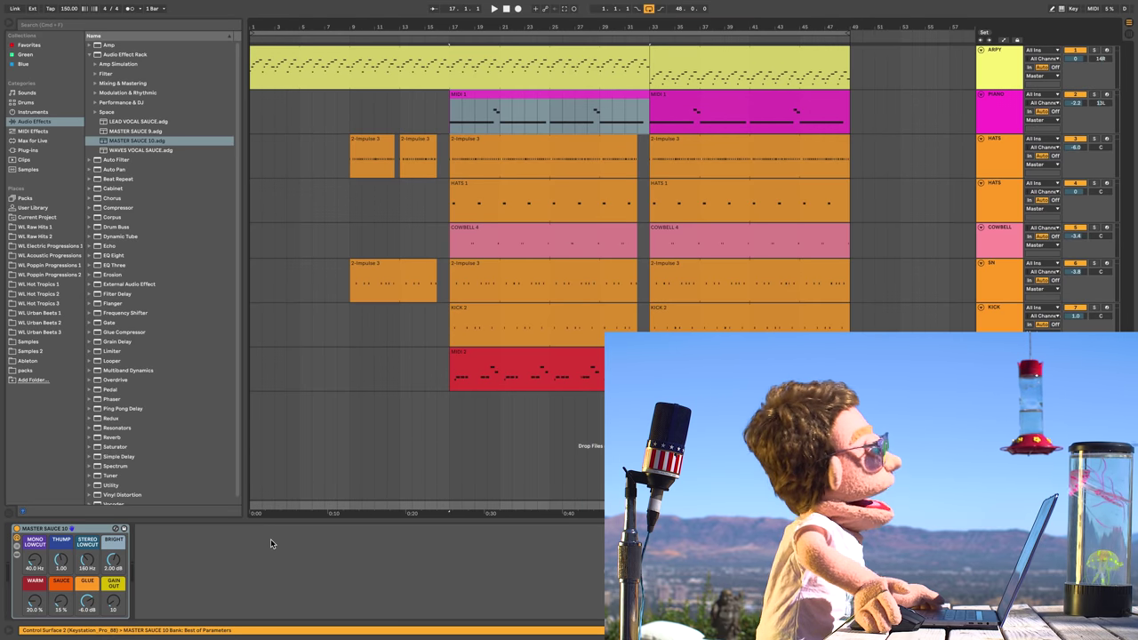
key(space)
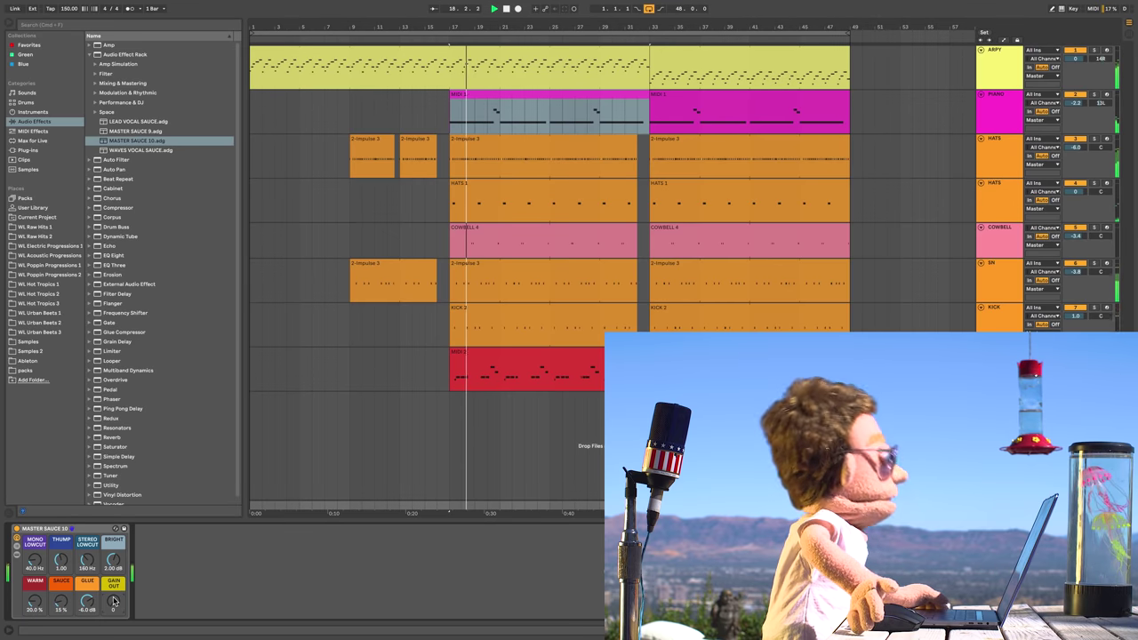
drag(35, 601, 35, 625)
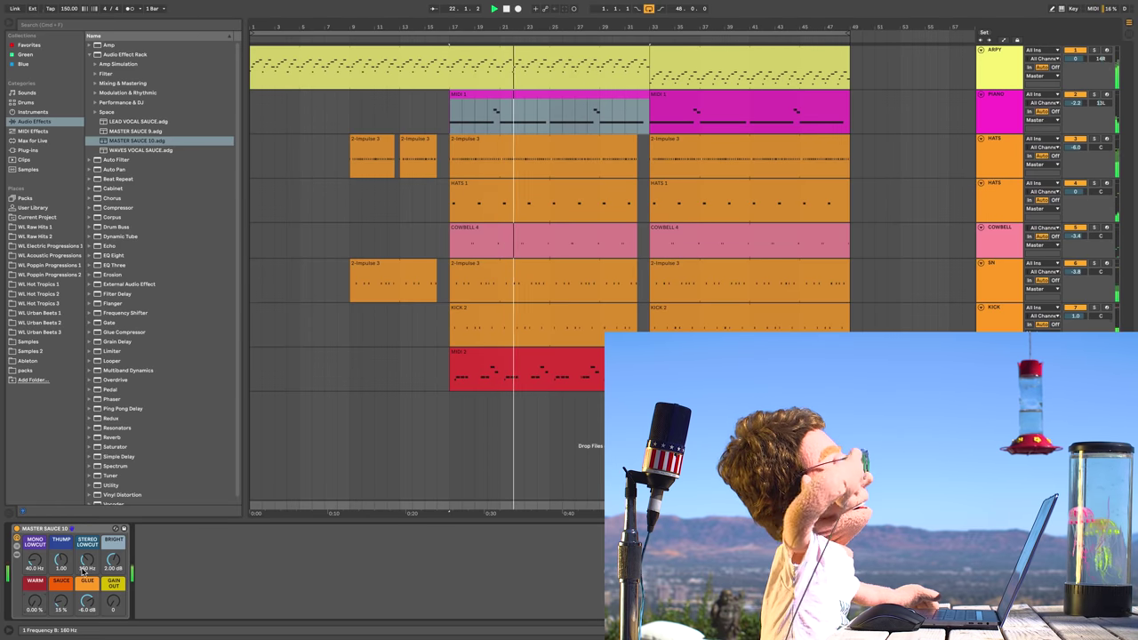
drag(31, 557, 30, 564)
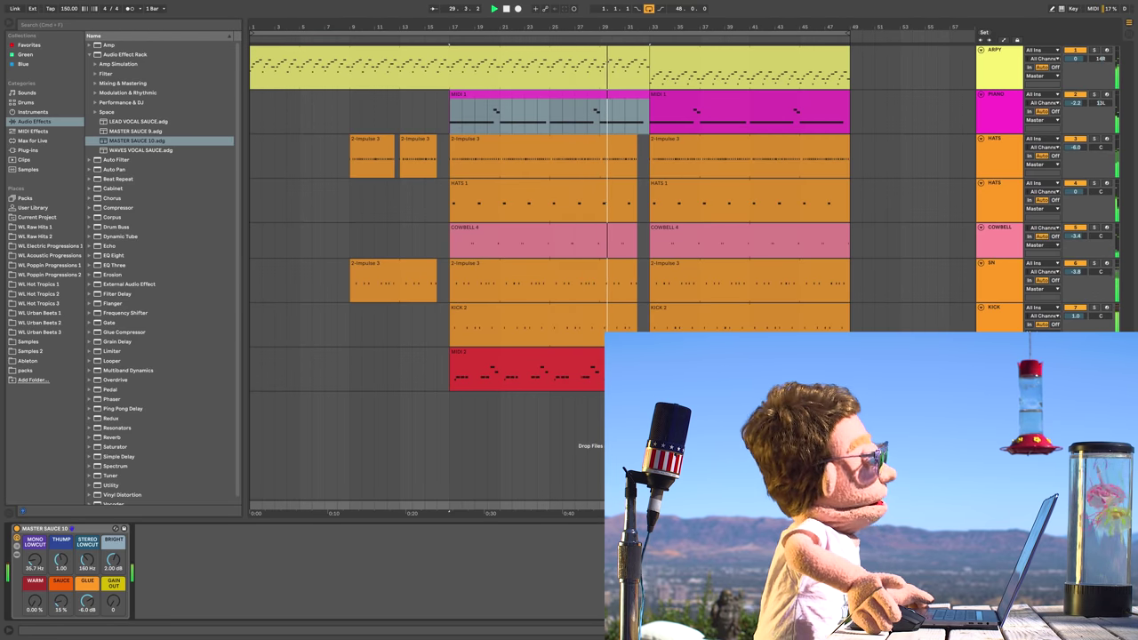
drag(1075, 316, 1075, 326)
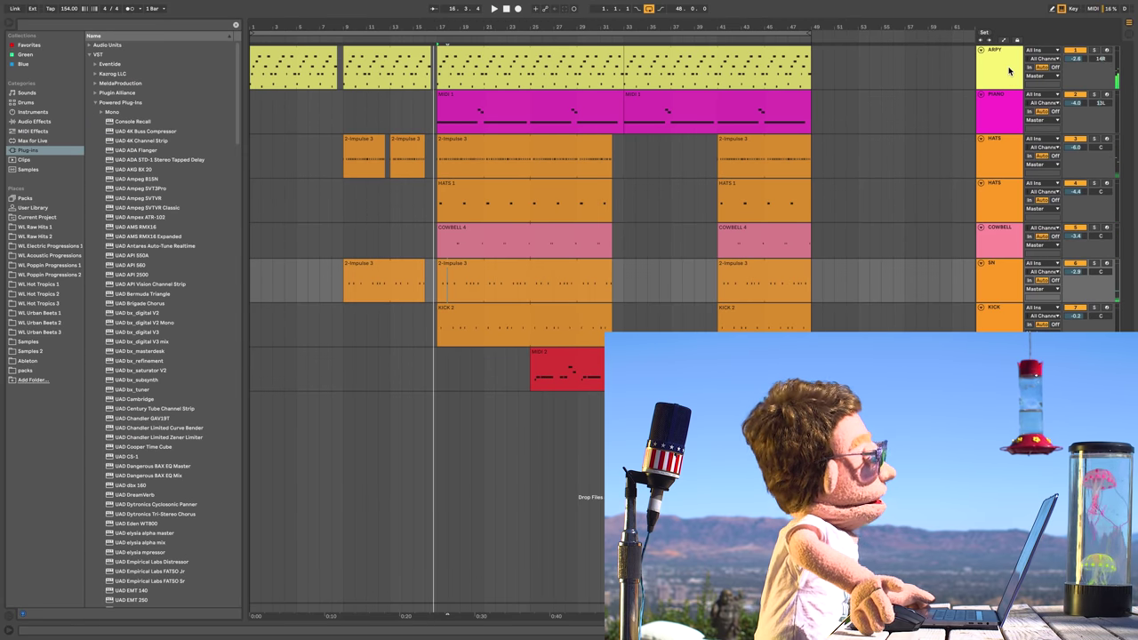
Insert an audio track below the ARPY track and freeze ARPY
click(1008, 71)
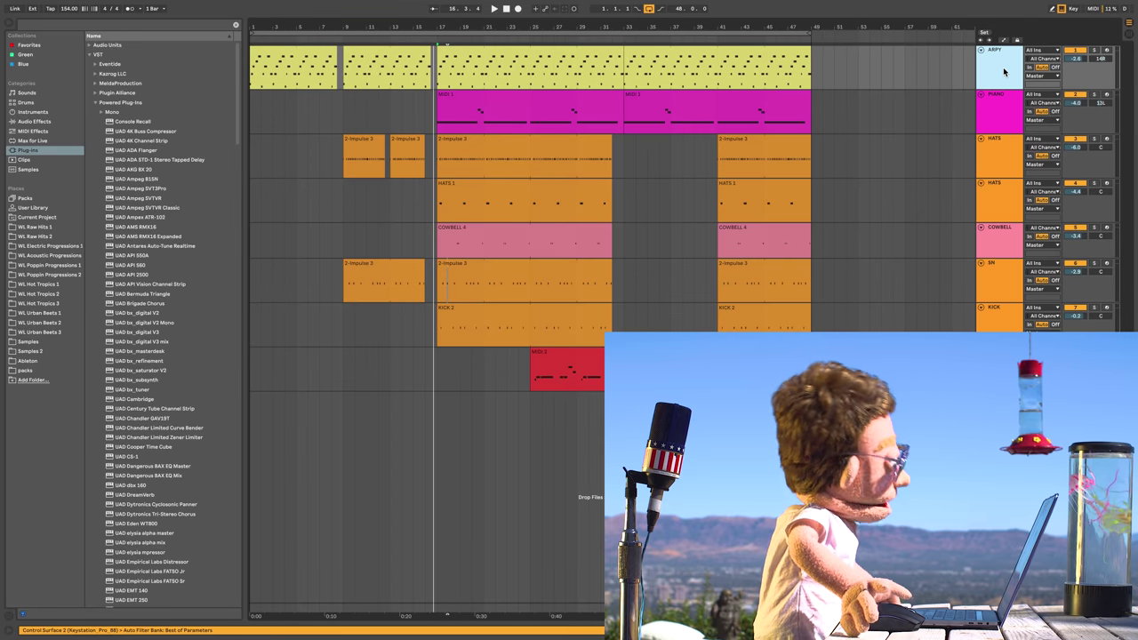
key(ctrl+t)
right_click(1004, 67)
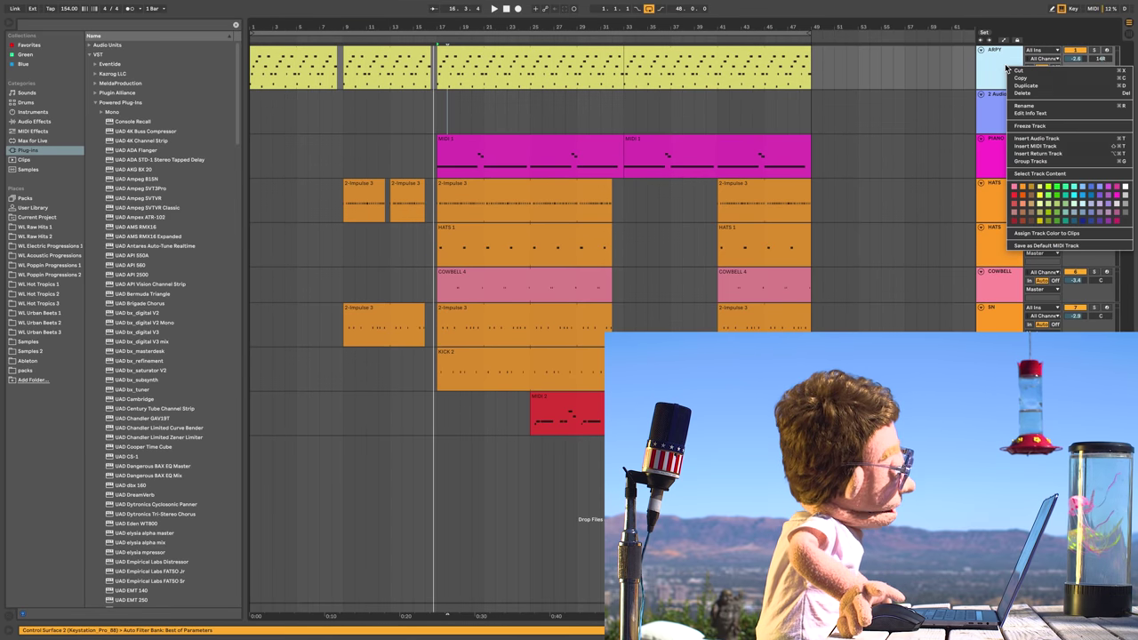
click(1048, 127)
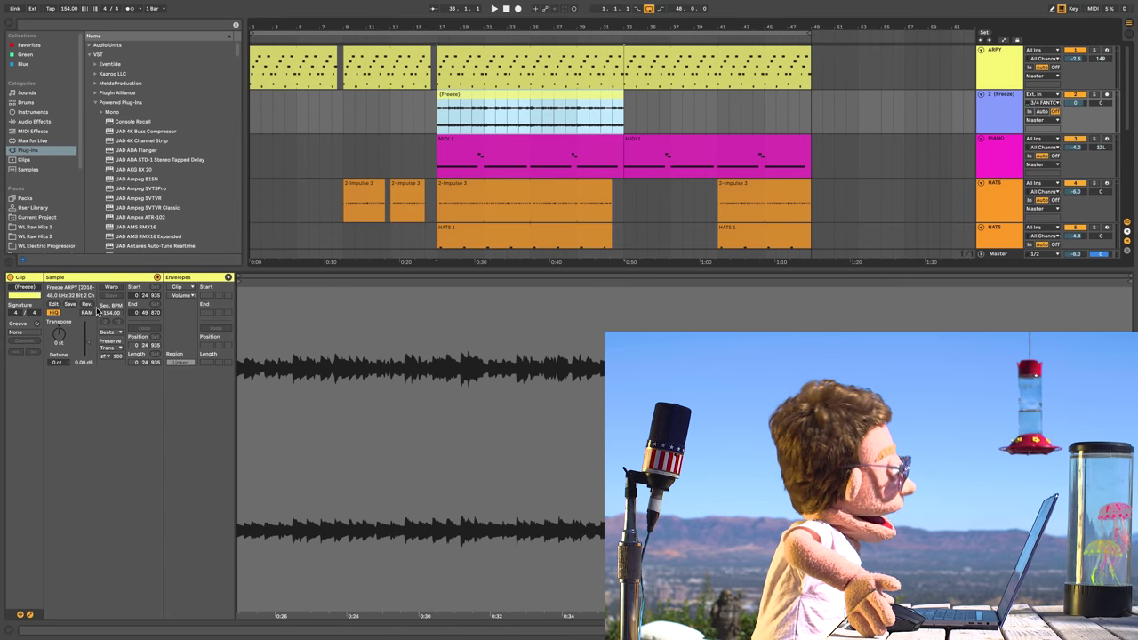
Transpose the frozen ARPY audio clip by -12 st, repeat its opening half-bar slice from bar 17, and play it
drag(62, 333, 62, 355)
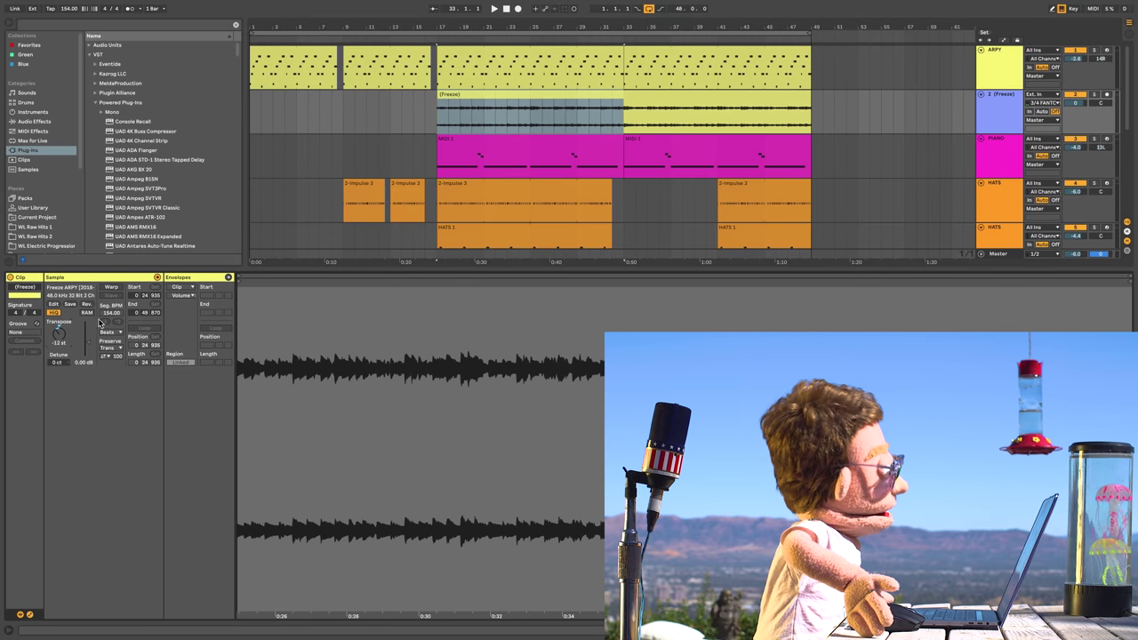
drag(448, 28, 434, 118)
key(space)
key(space)
key(super+d)
key(super+d)
click(430, 116)
key(space)
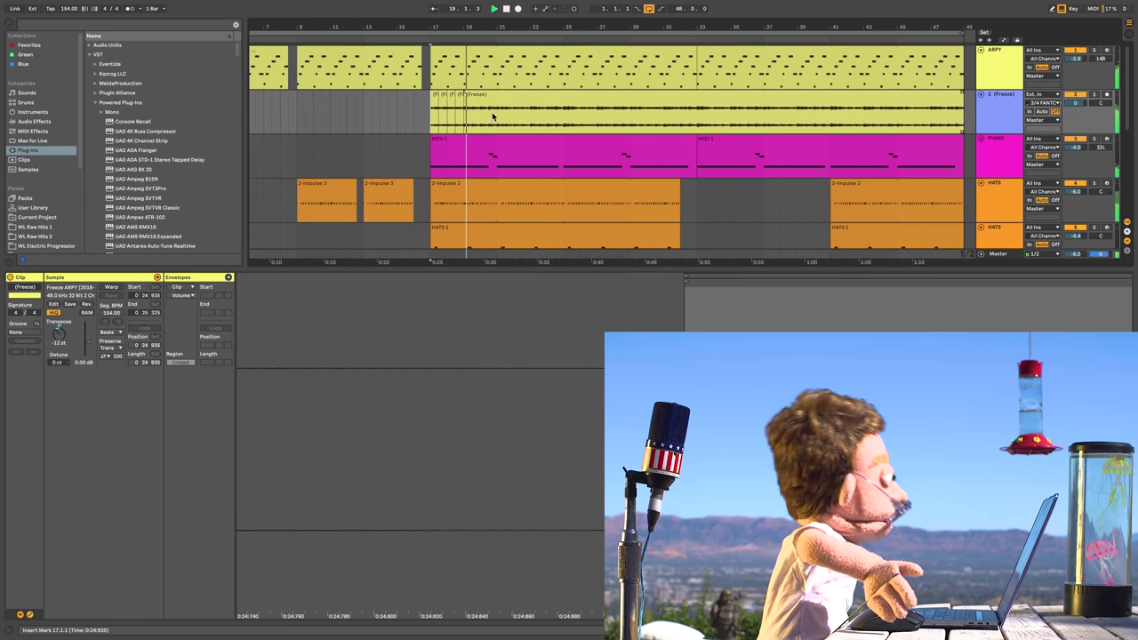
Add half-bar slices around bars 19 and 20, duplicate the sliced sequence along the frozen arp track, and audition it with ARPY
drag(470, 117, 466, 115)
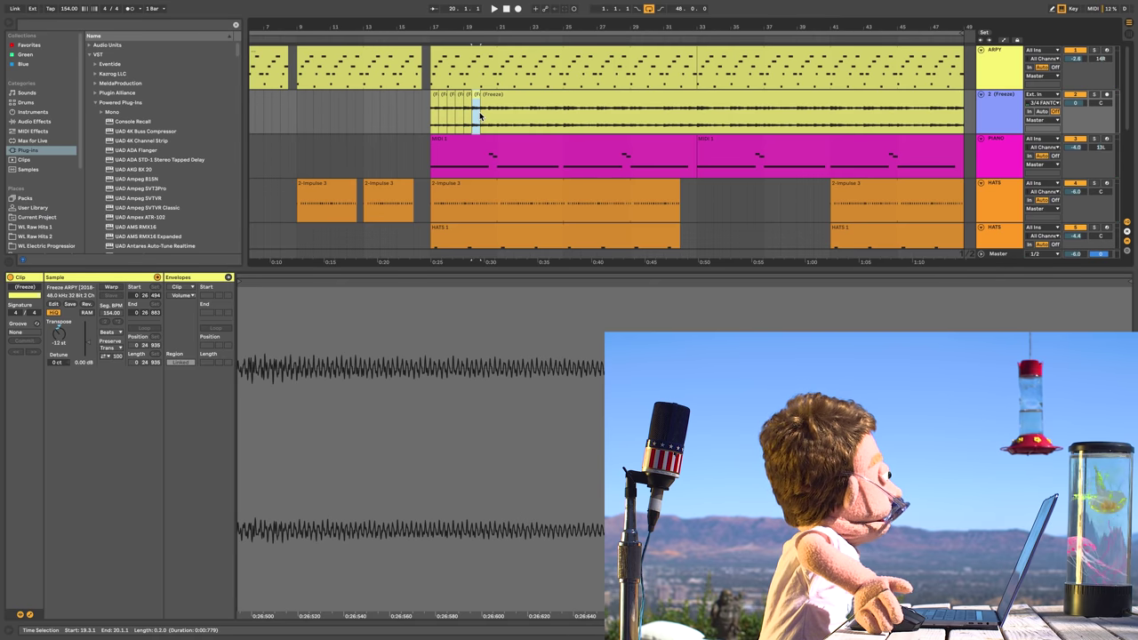
drag(481, 116, 487, 115)
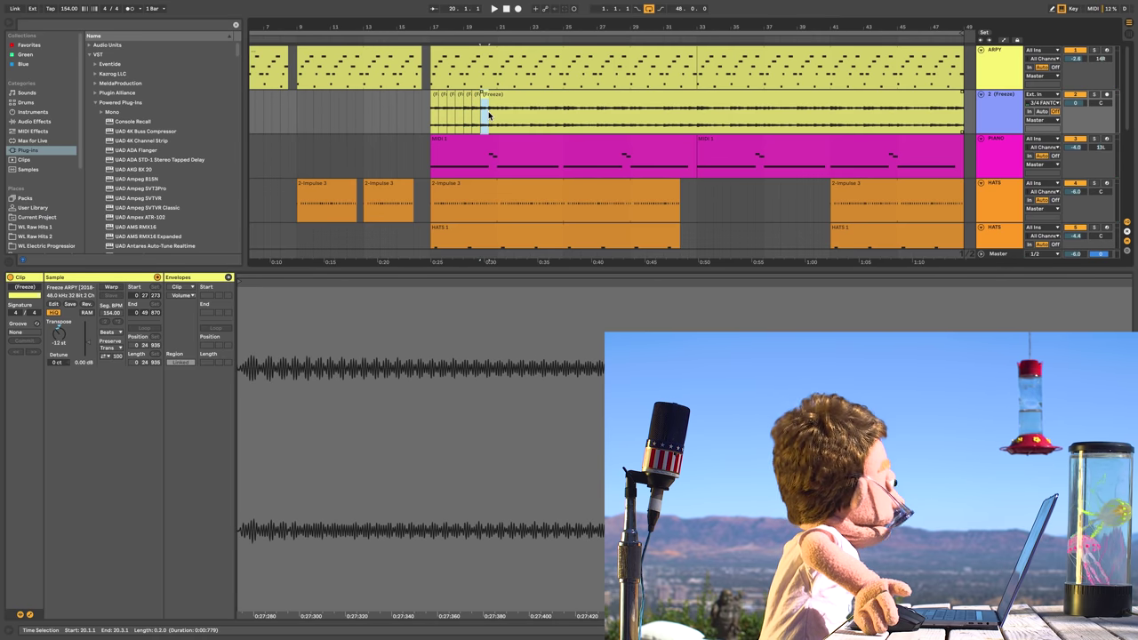
shift+click(434, 95)
key(super+d)
key(super+d)
key(super+d)
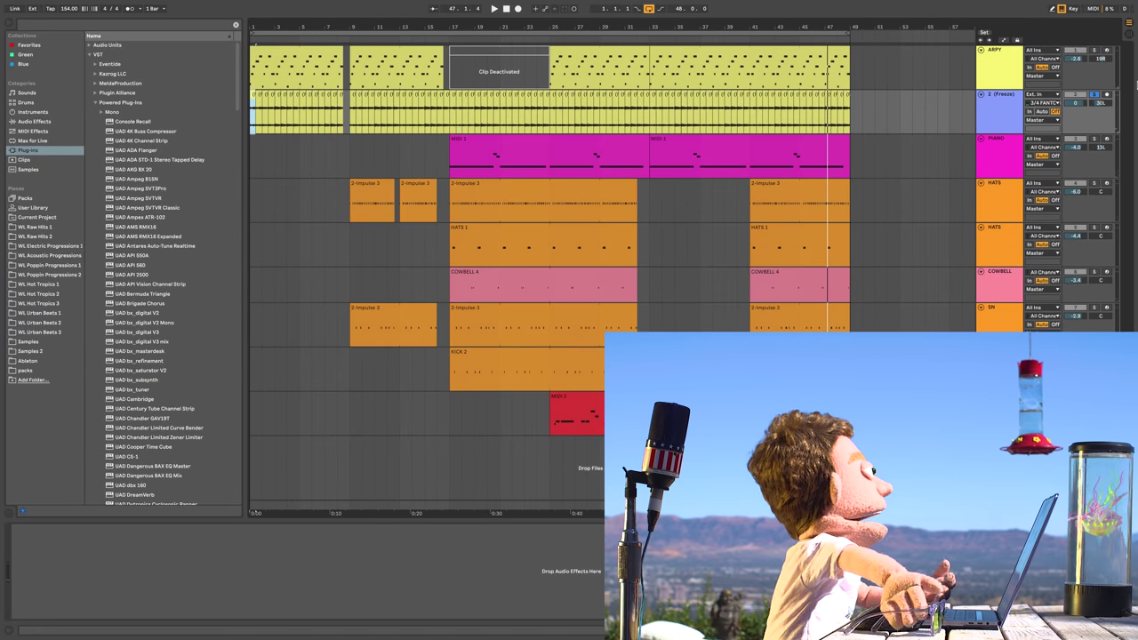
key(space)
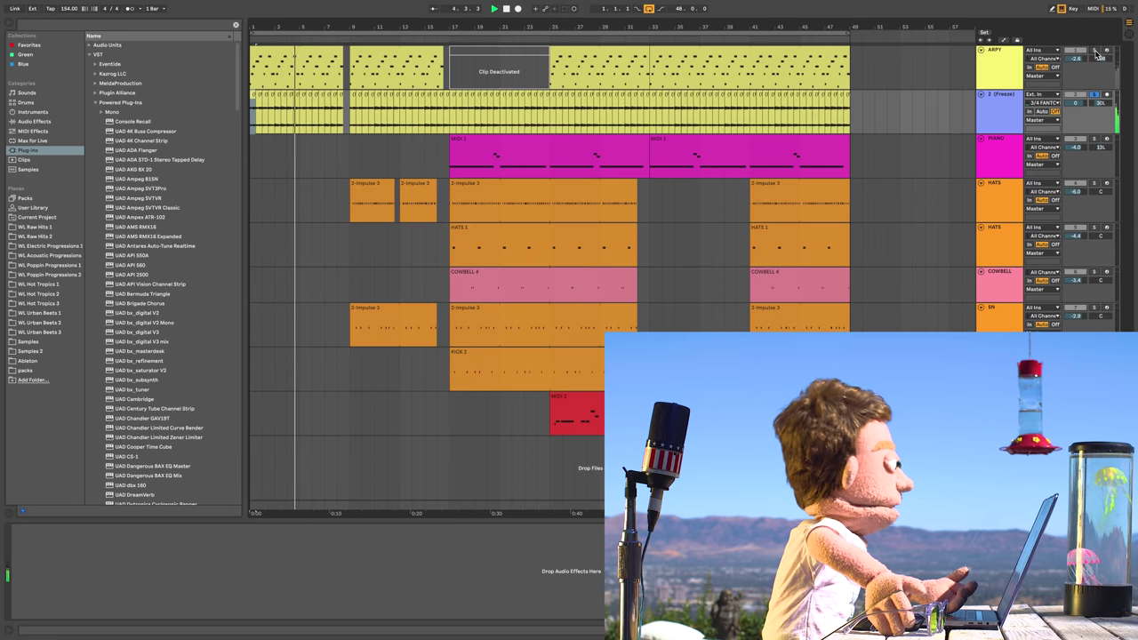
click(1097, 54)
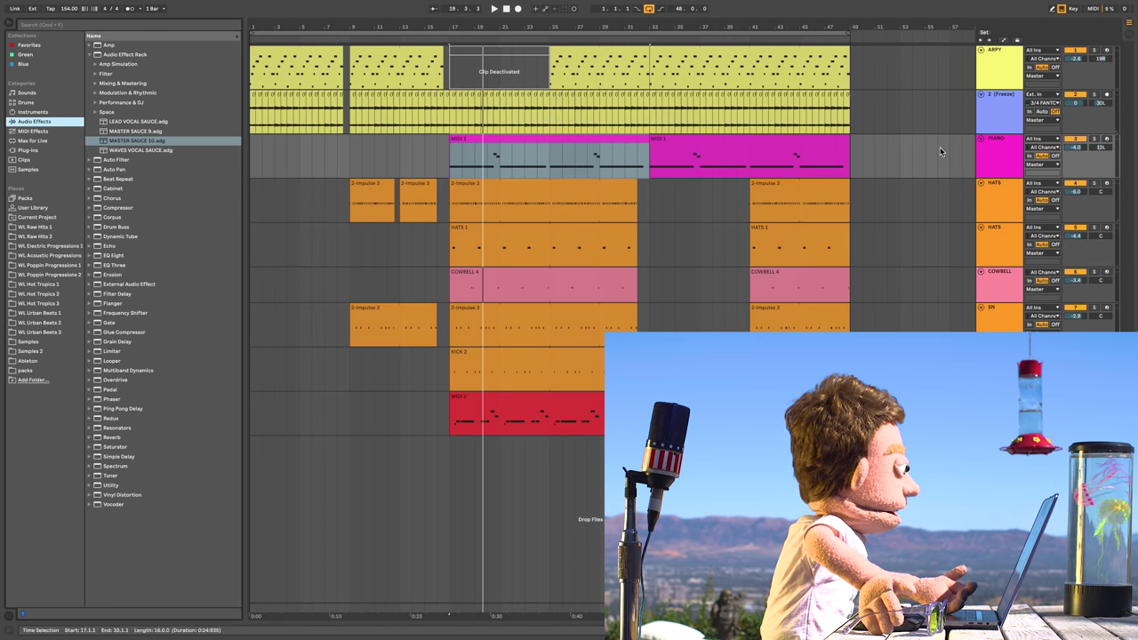
Add a Compressor to the PIANO track and play the arrangement to audition it
double_click(124, 209)
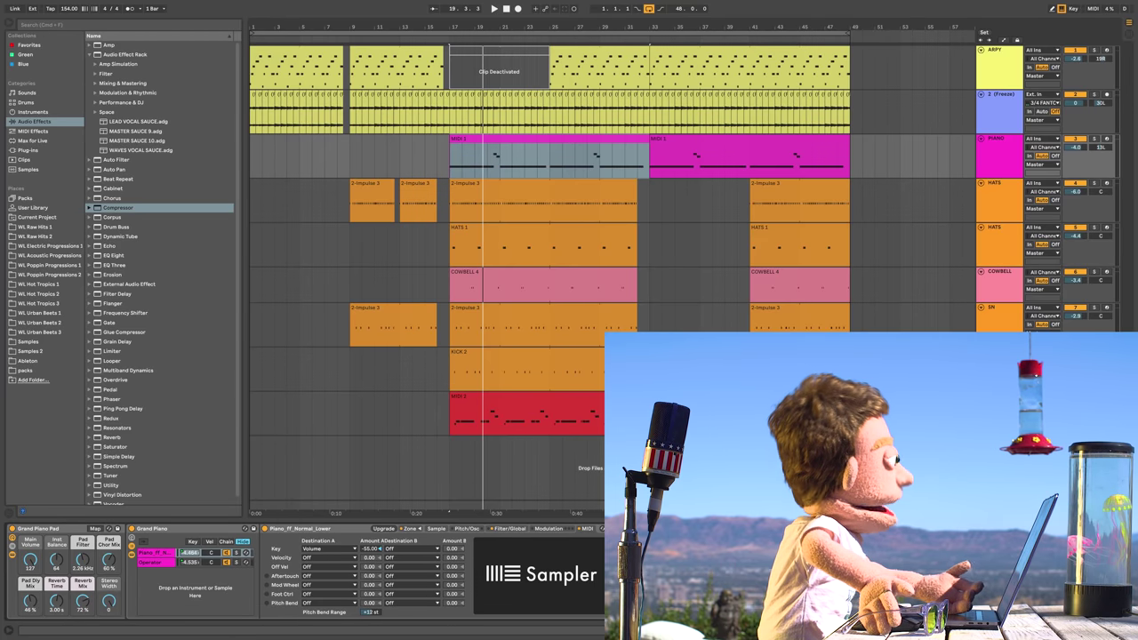
key(space)
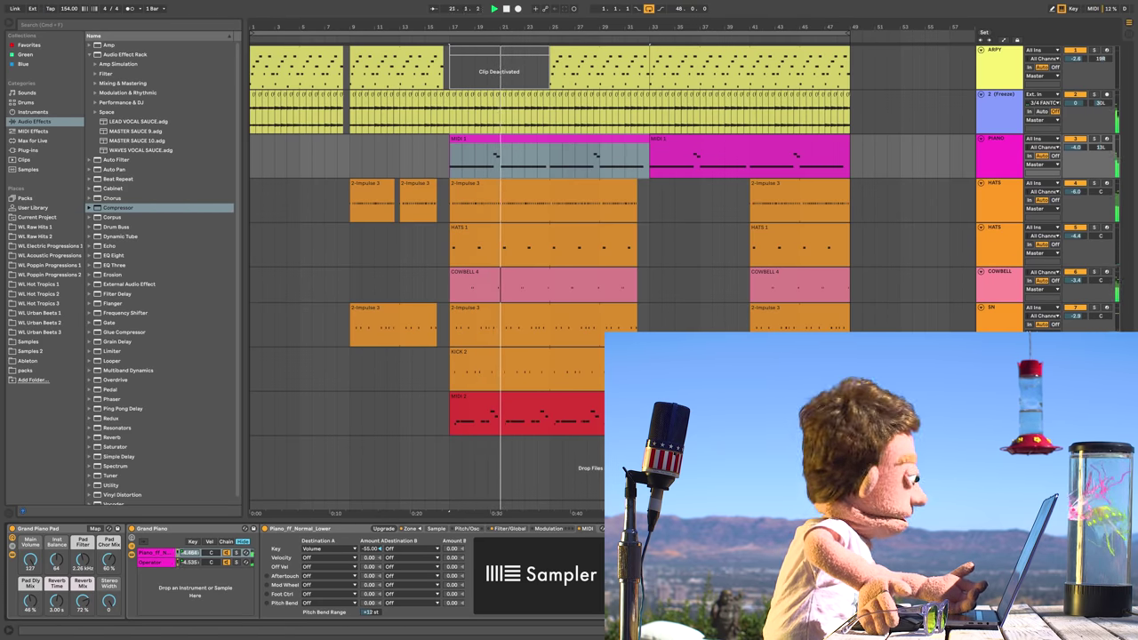
key(space)
key(Return)
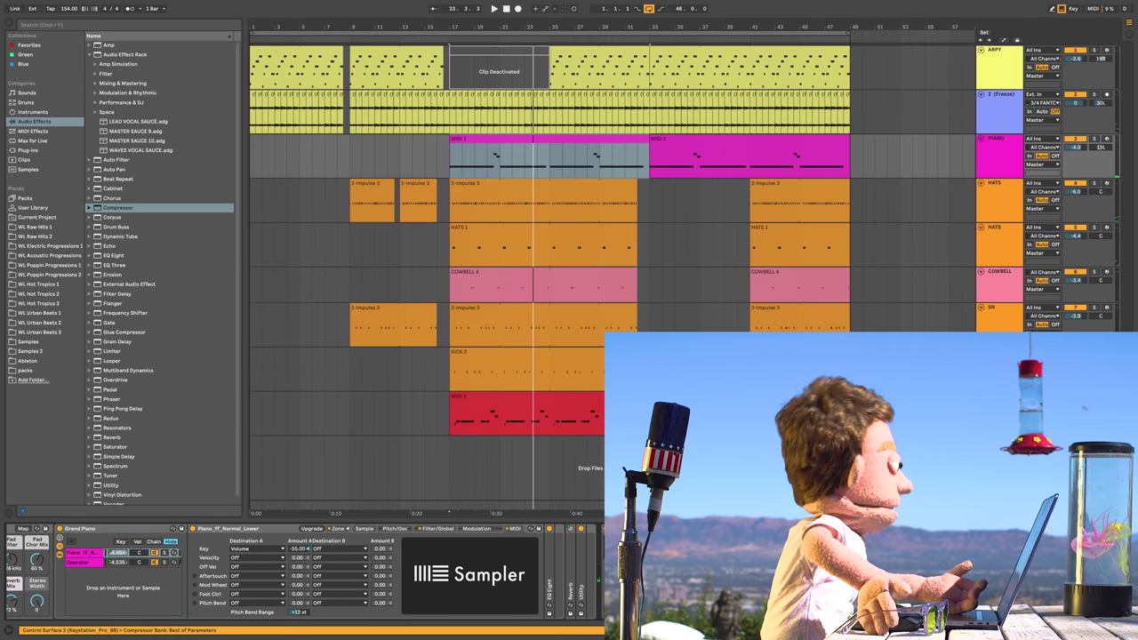
key(space)
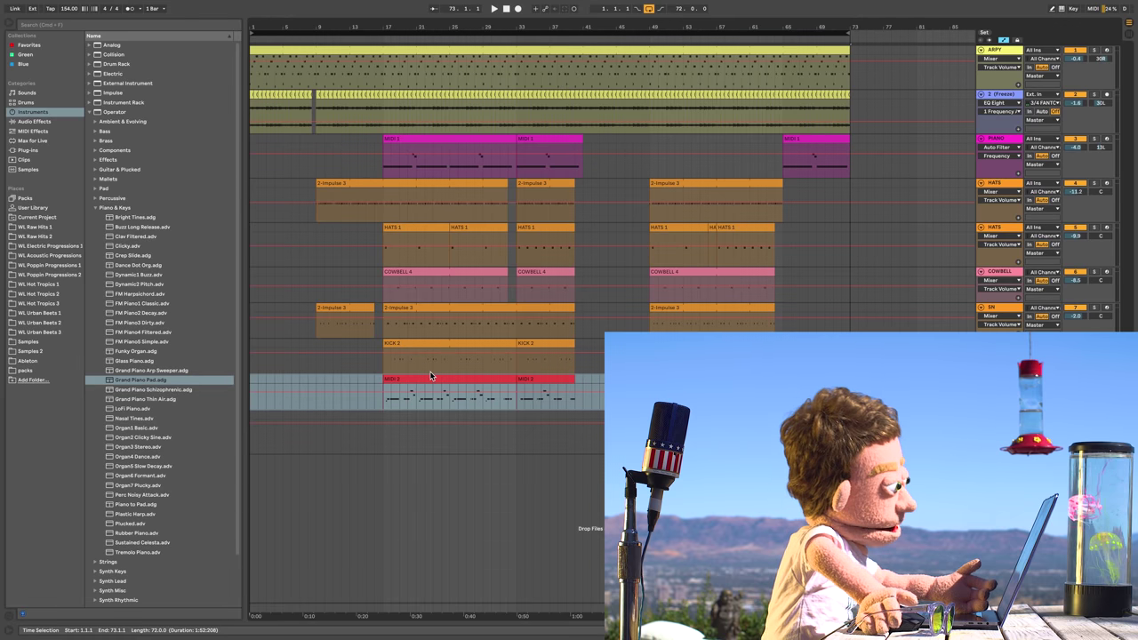
Deactivate the B2 notes in the 808 clip starting at bar 17 and audition the change briefly
click(443, 377)
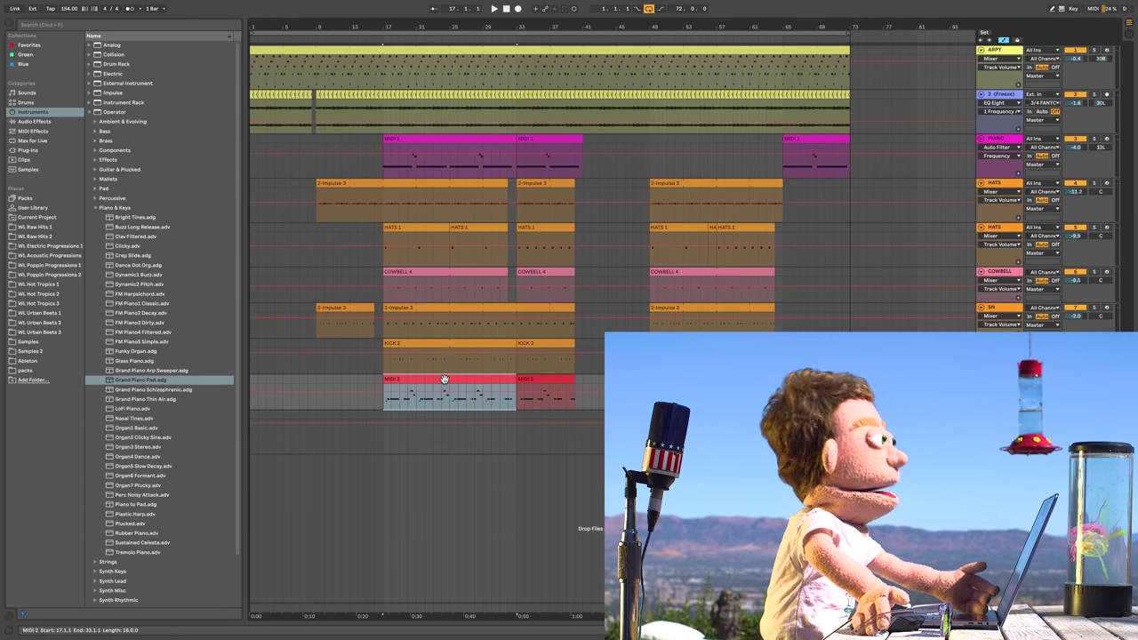
double_click(443, 378)
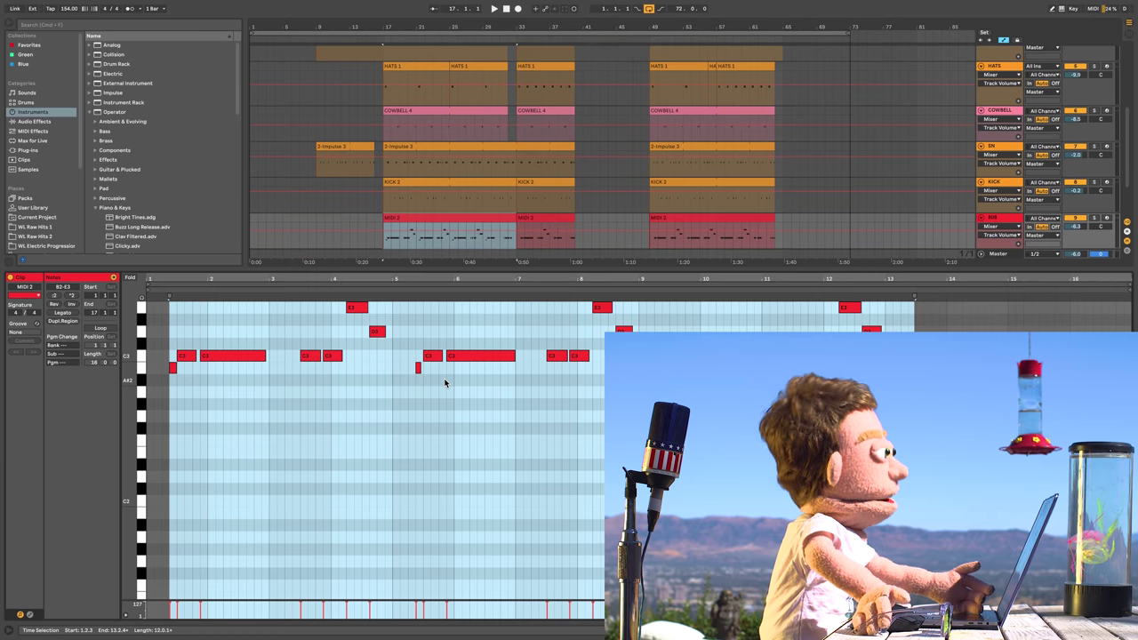
click(143, 368)
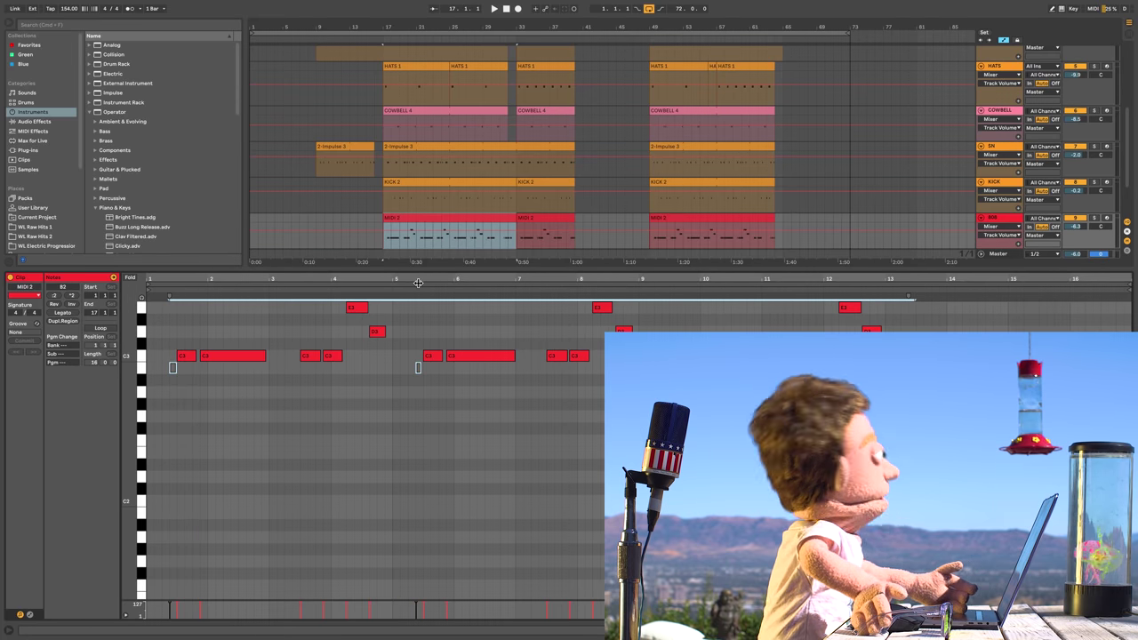
key(space)
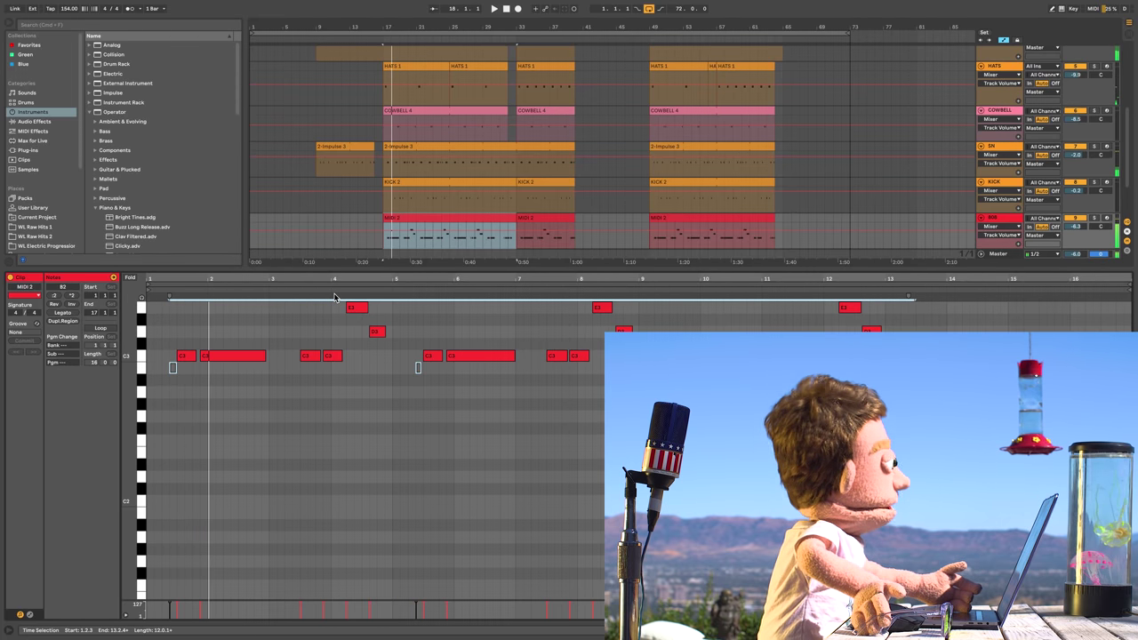
scroll(429, 93, up, 1)
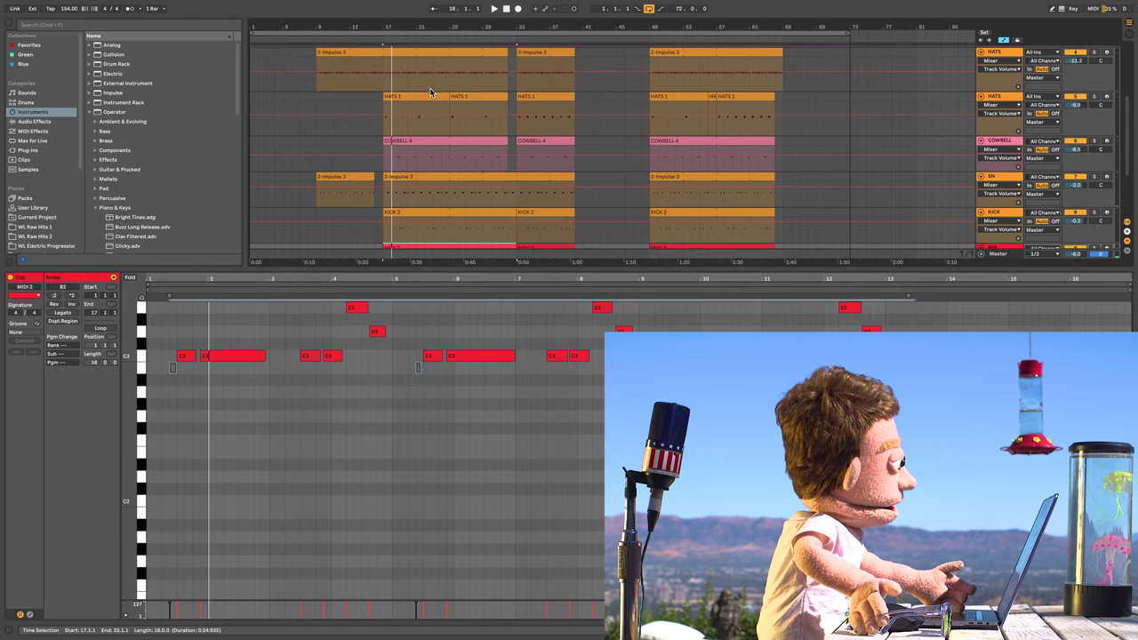
In the ARPY clip, deactivate the opening C4/E4 or B3/E4 note pair of each of the four bars during playback
click(375, 60)
scroll(372, 53, up, 4)
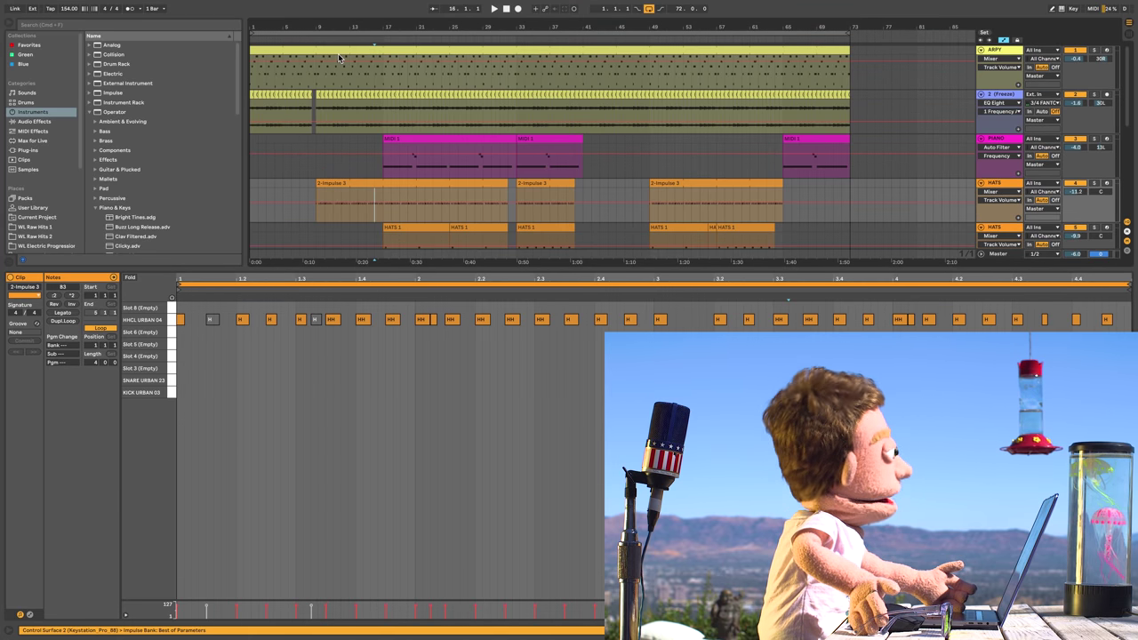
click(337, 58)
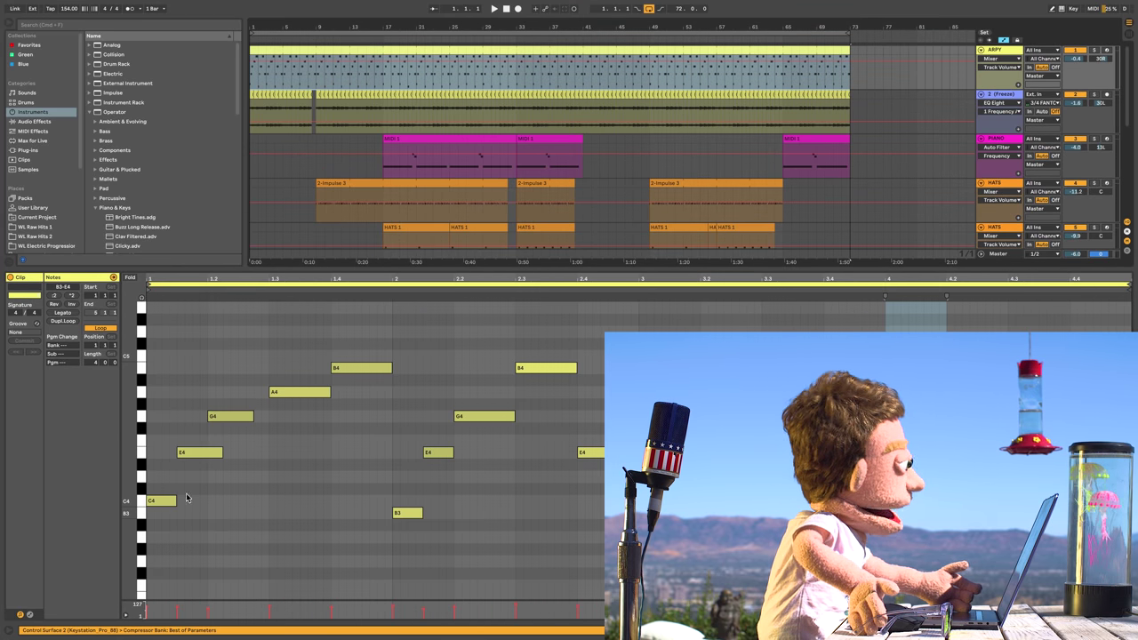
key(space)
drag(224, 443, 224, 441)
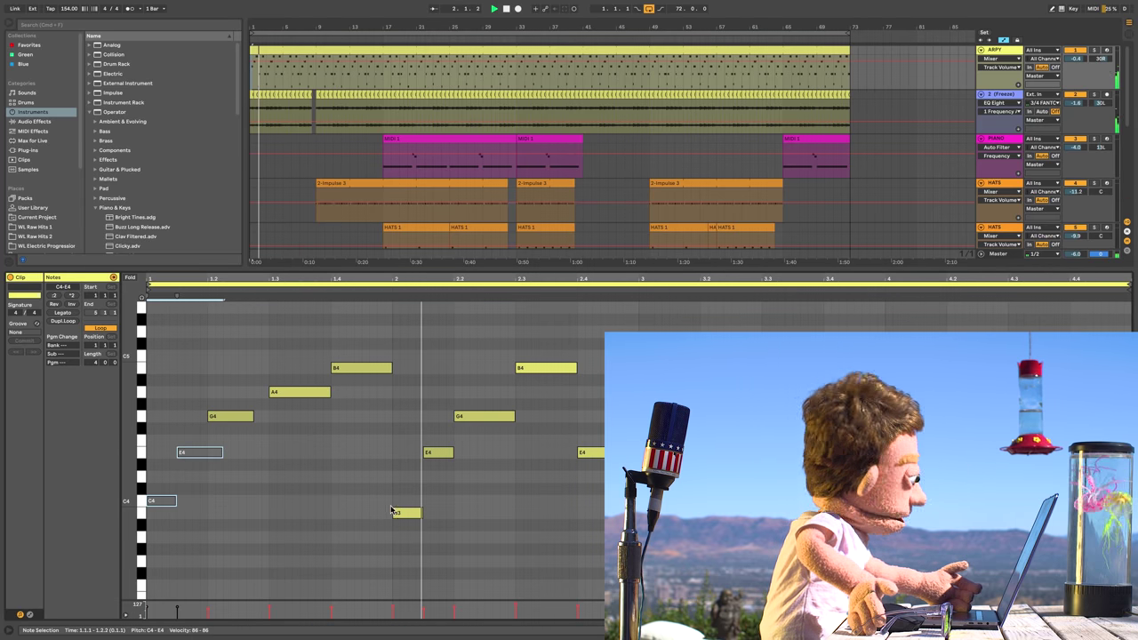
drag(387, 551, 459, 435)
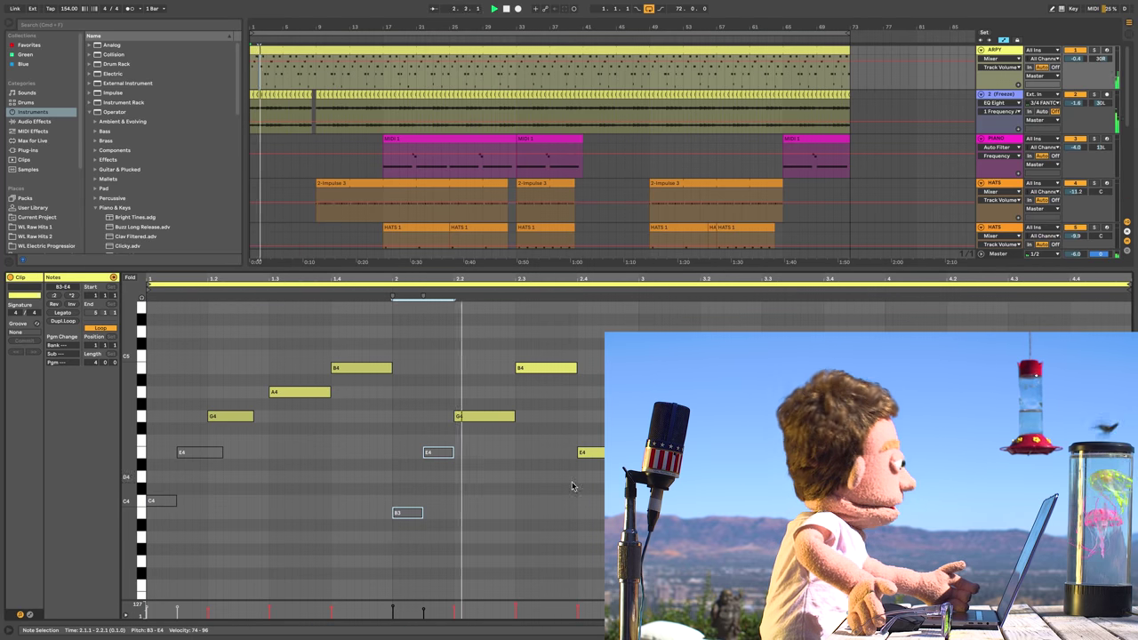
drag(629, 525, 718, 441)
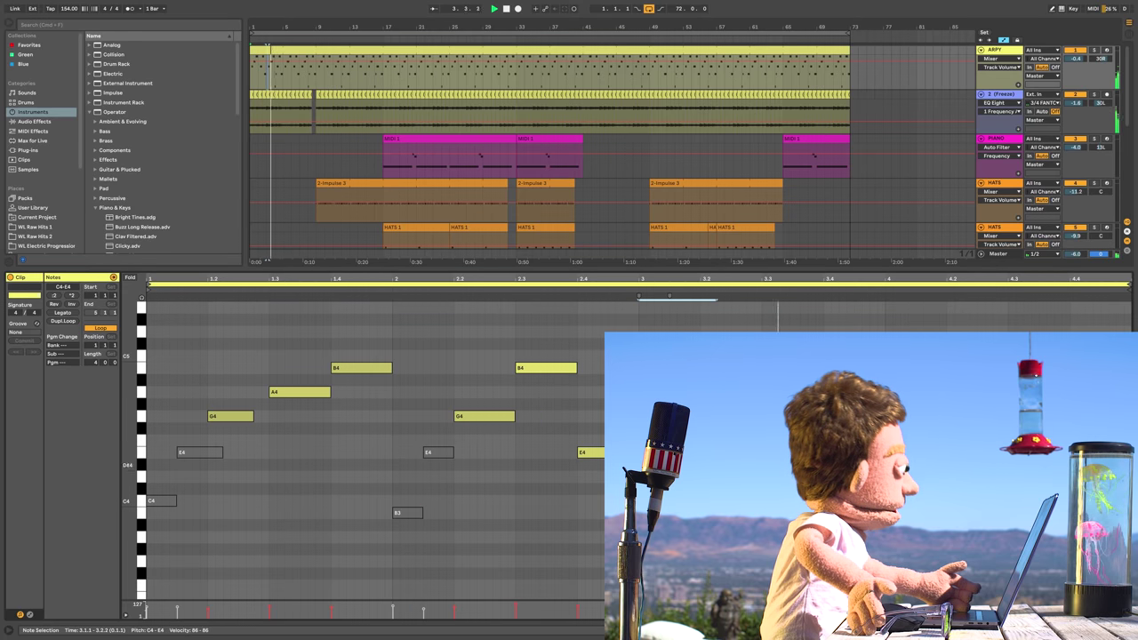
drag(869, 525, 947, 440)
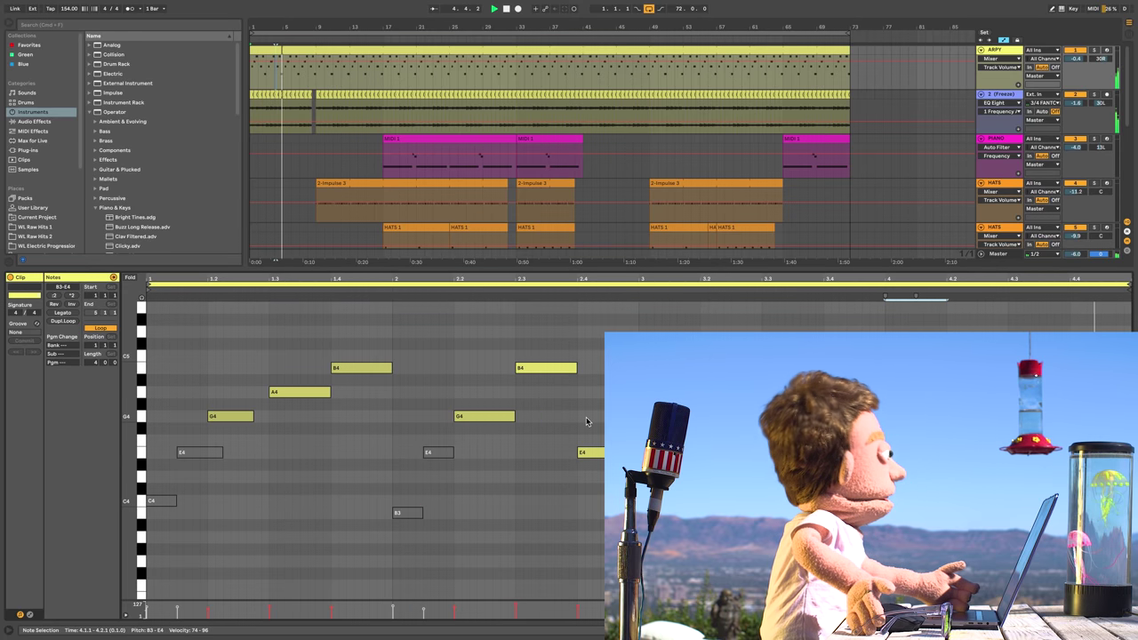
click(231, 416)
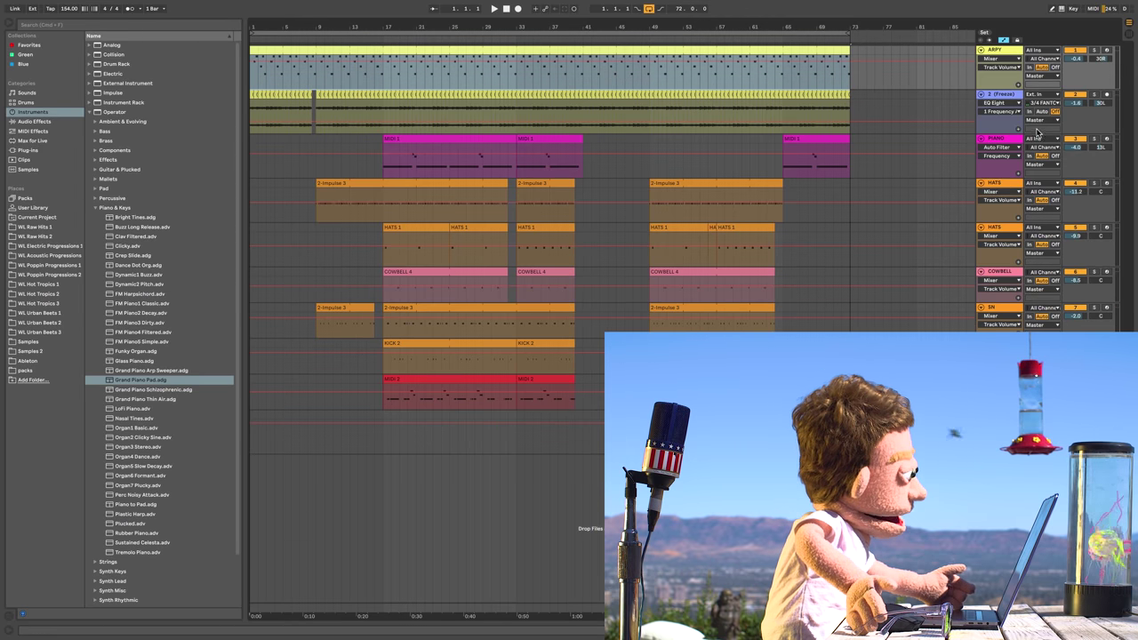
Group the ARPY, frozen arp and PIANO tracks together
click(1003, 140)
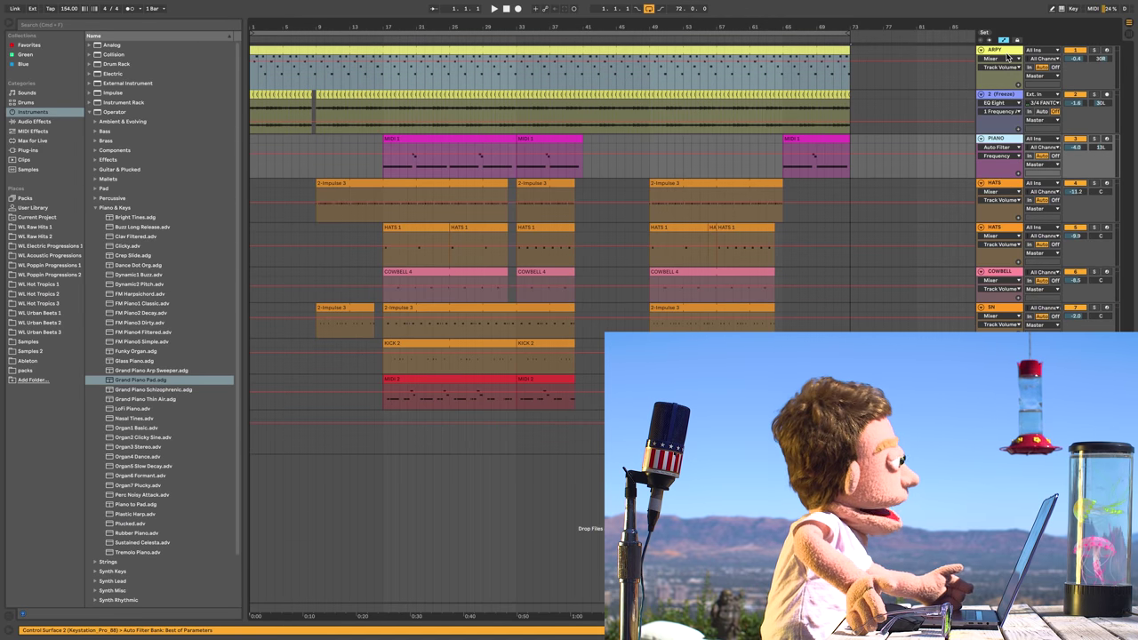
click(1007, 57)
key(super+g)
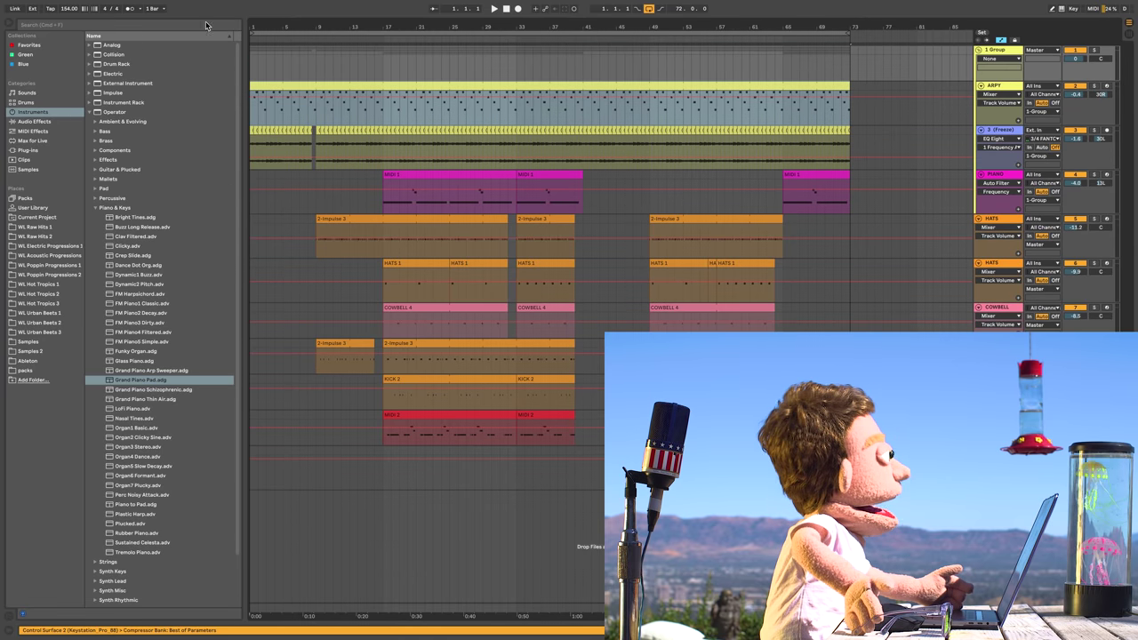
Add an Auto Pan to the new group and set rate 1/8, phase 0°, offset 174° and amount 46.8% during playback
click(23, 122)
double_click(117, 169)
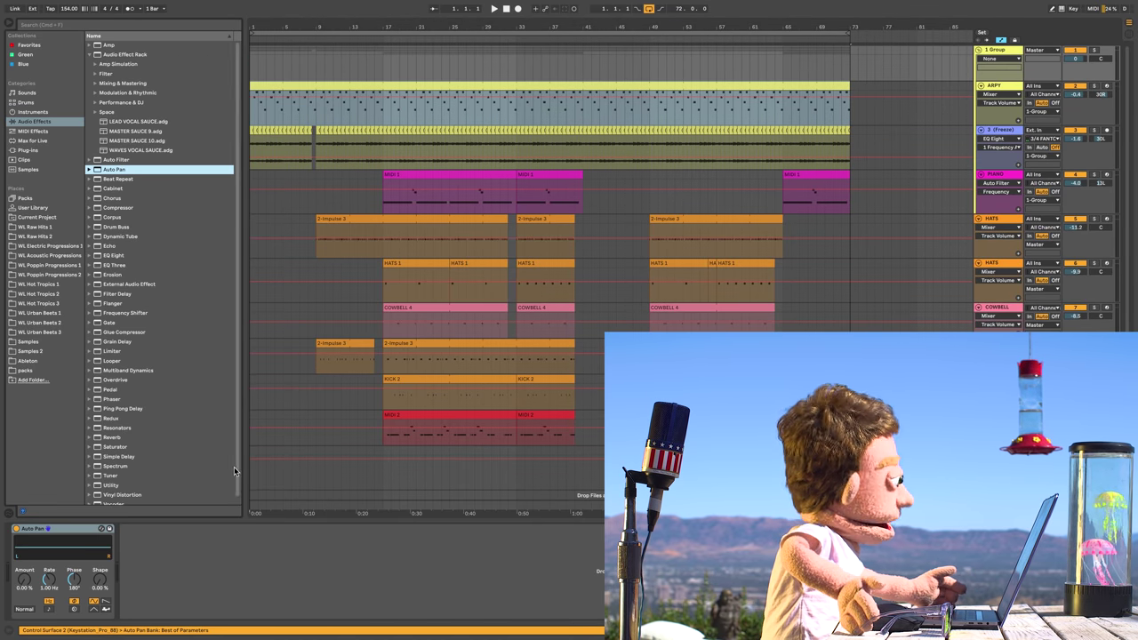
drag(25, 580, 25, 553)
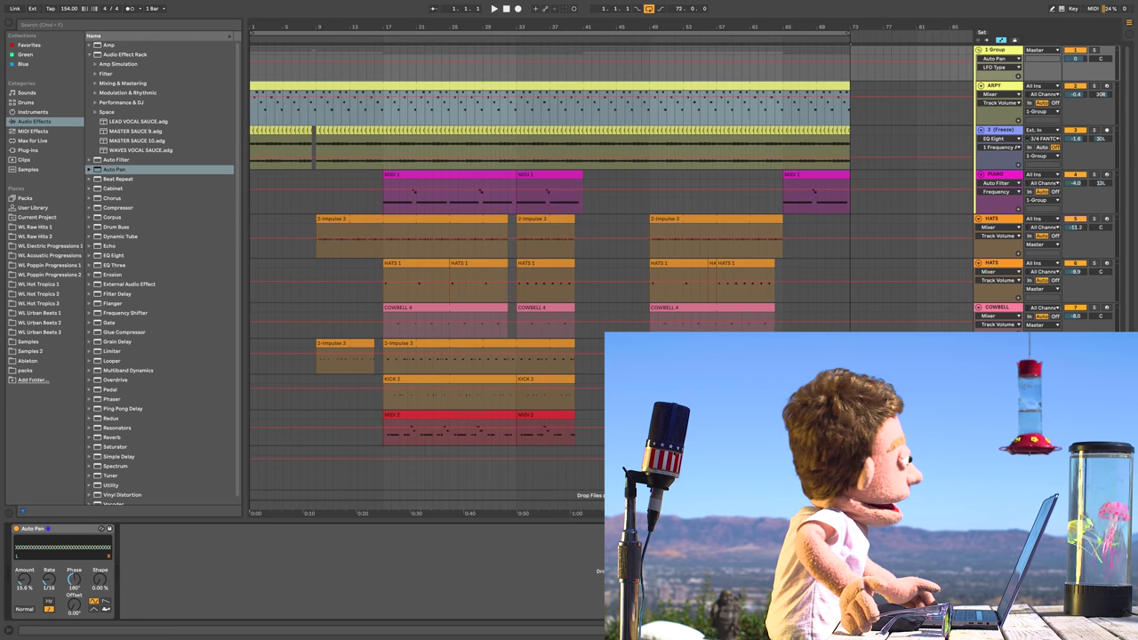
key(space)
drag(49, 580, 24, 504)
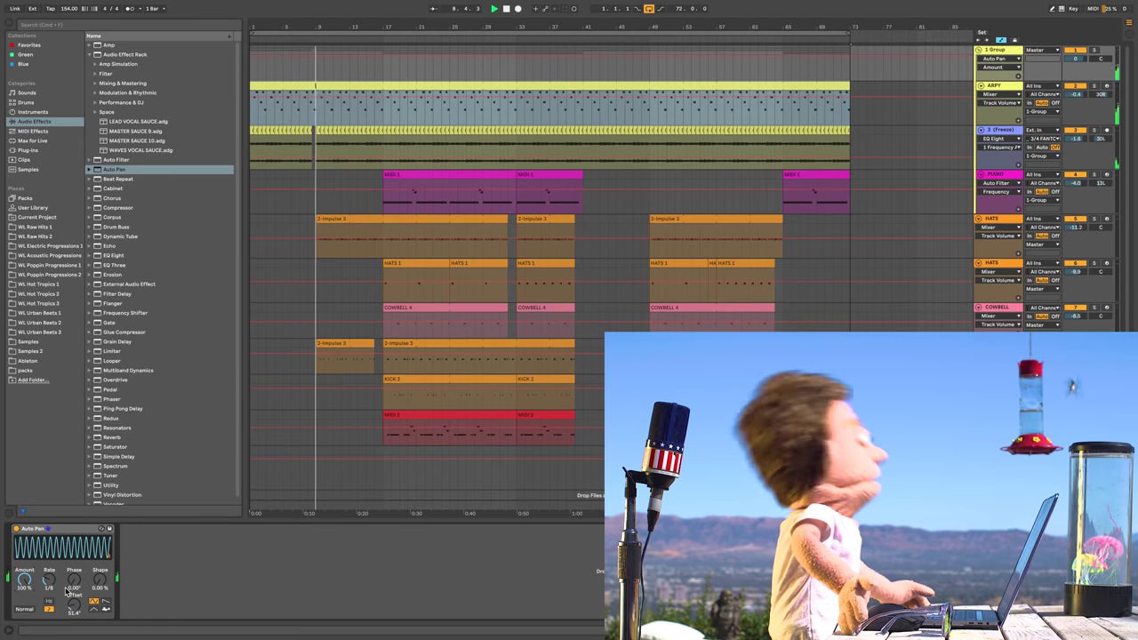
drag(74, 605, 25, 602)
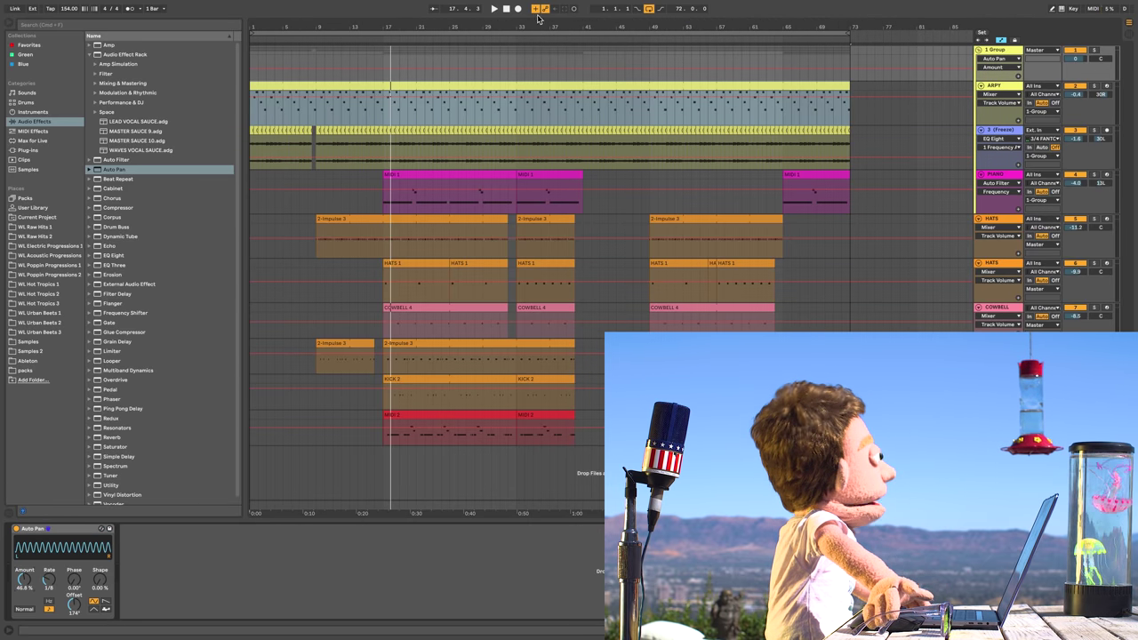
Record Auto Pan amount automation on the group from bar 1 to about bar 33 and show it in its own lane
click(286, 82)
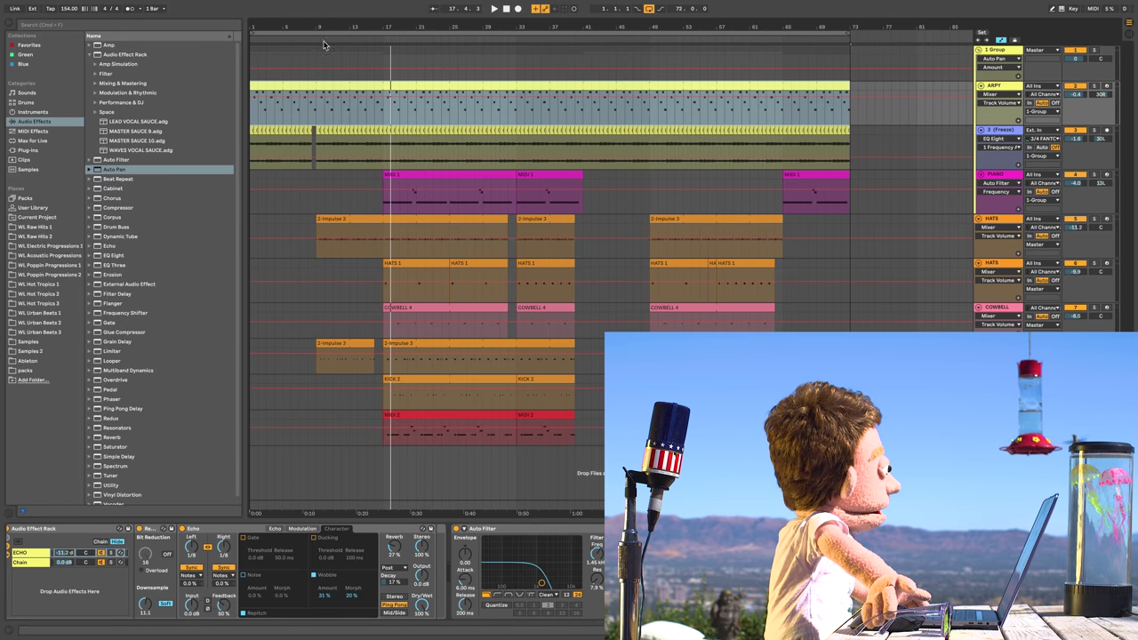
click(252, 58)
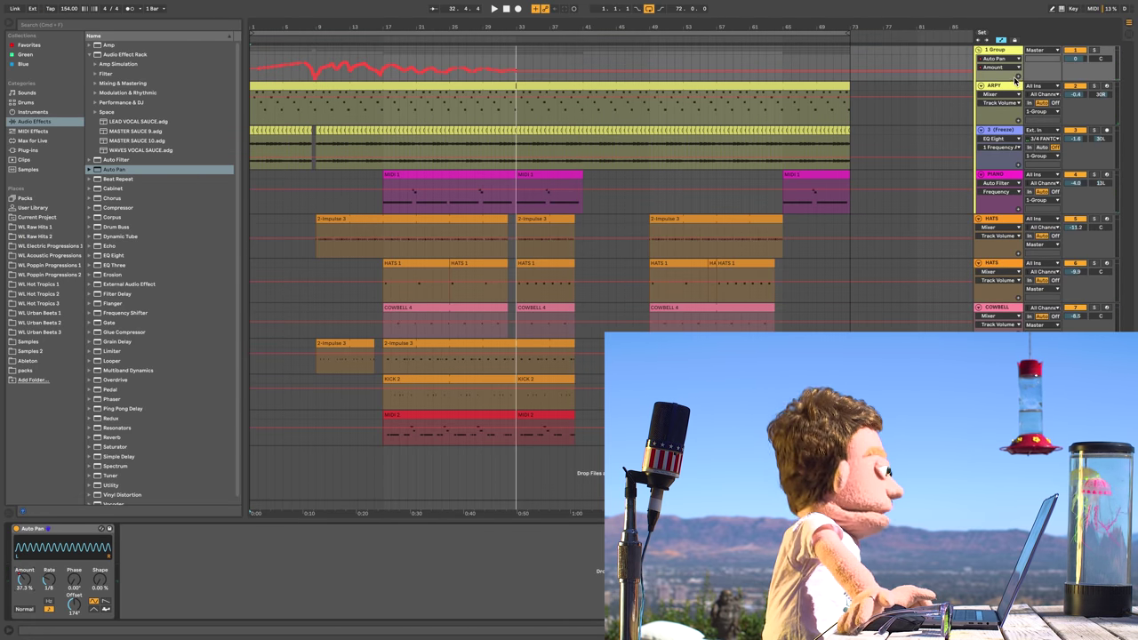
click(1016, 78)
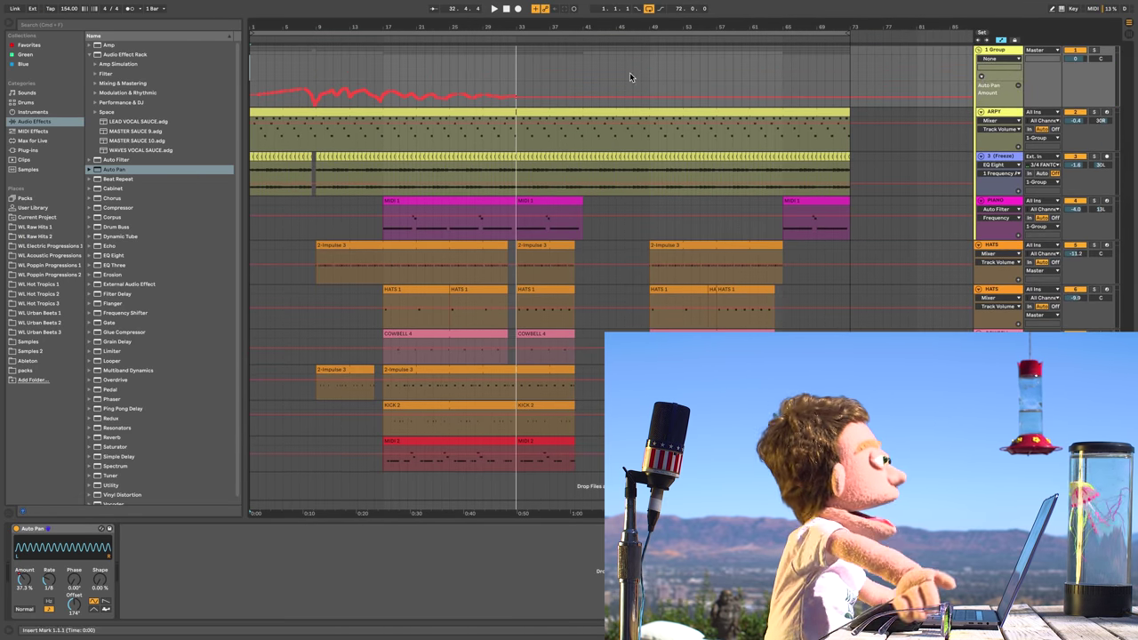
Copy the Auto Pan amount automation of bars 17 to 33 over bars 1 to 17 and play it
drag(509, 91, 384, 92)
click(250, 87)
key(ctrl+v)
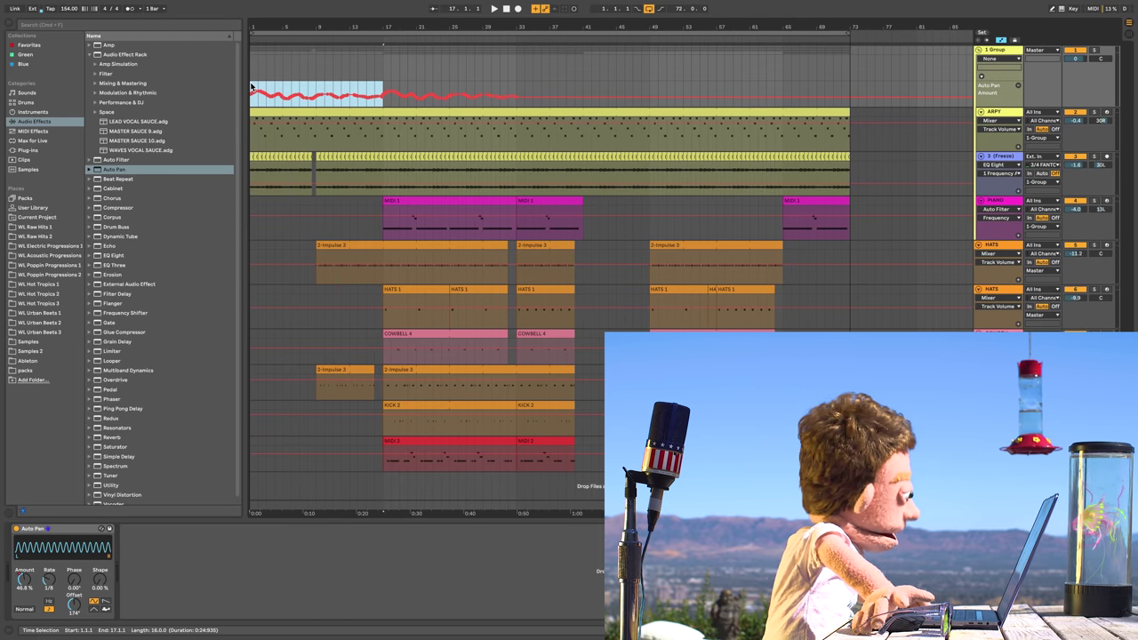
key(space)
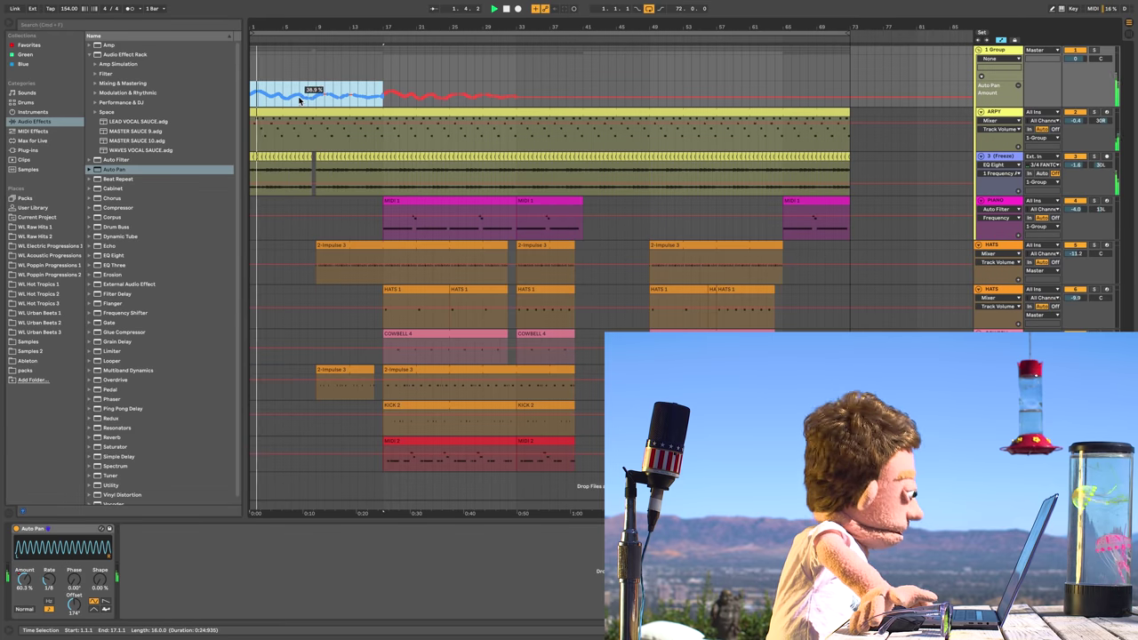
Select bars 1 to 33 of the group's Auto Pan amount automation and duplicate it along the arrangement
drag(293, 89, 249, 73)
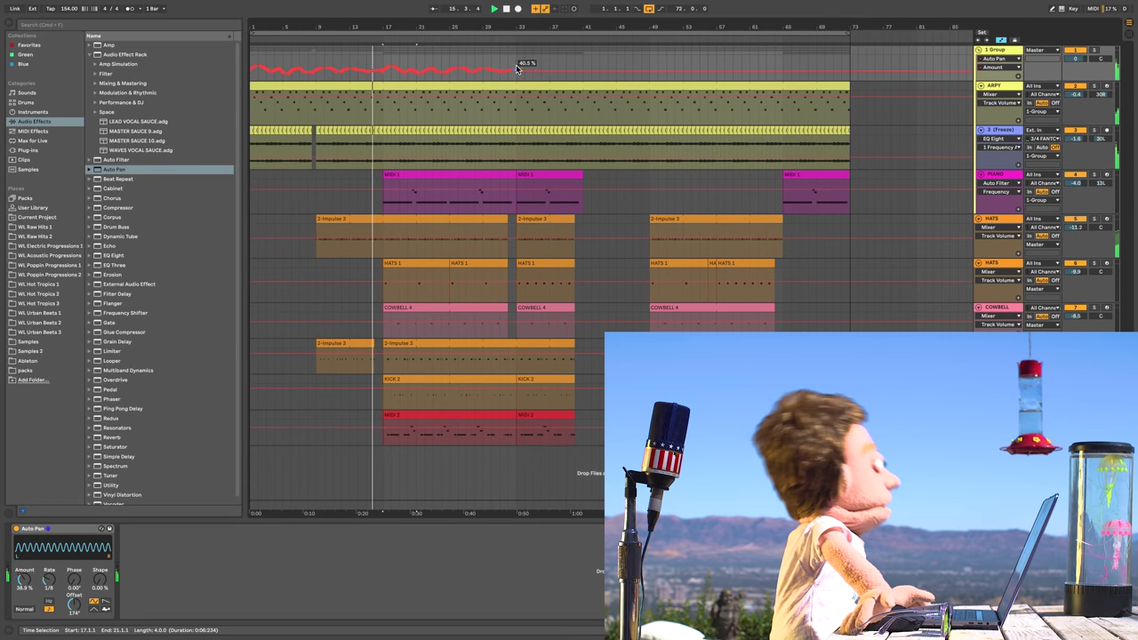
drag(517, 62, 183, 68)
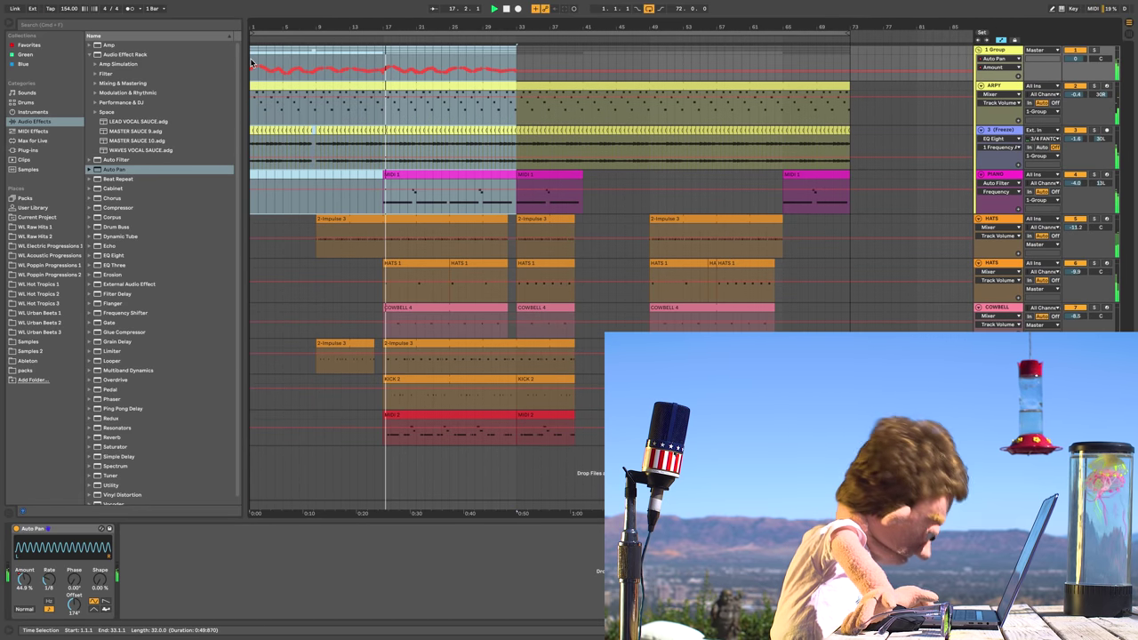
drag(251, 62, 512, 61)
key(ctrl+d)
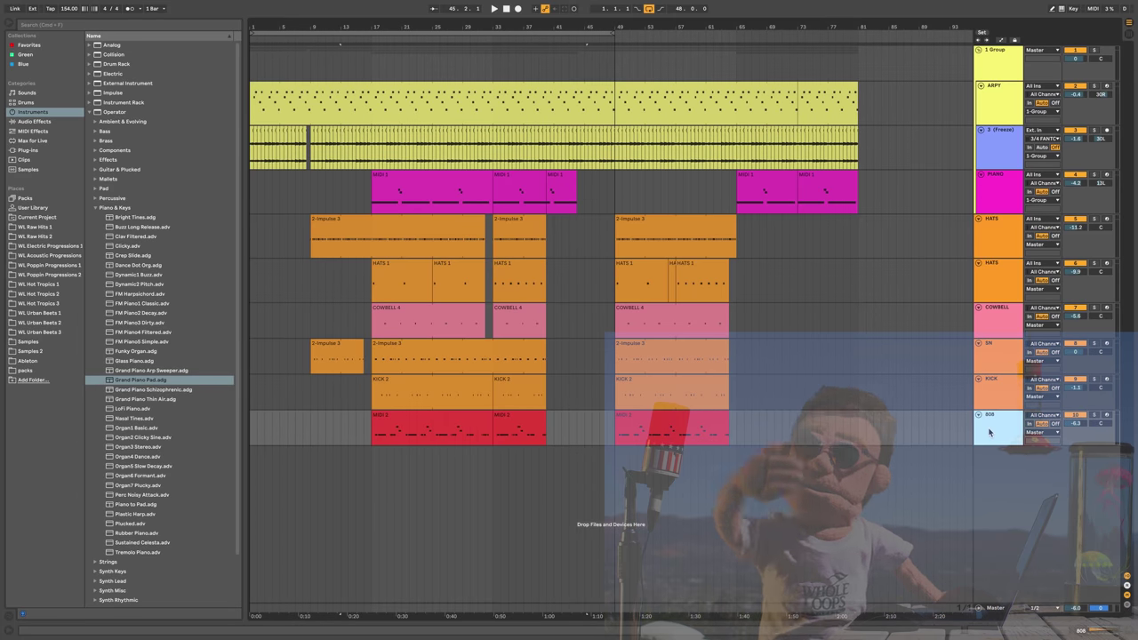
Insert an audio track below 808, load the LEAD VOCAL SAUCE rack on it and set its GLUE to 3.798 dB
key(ctrl+t)
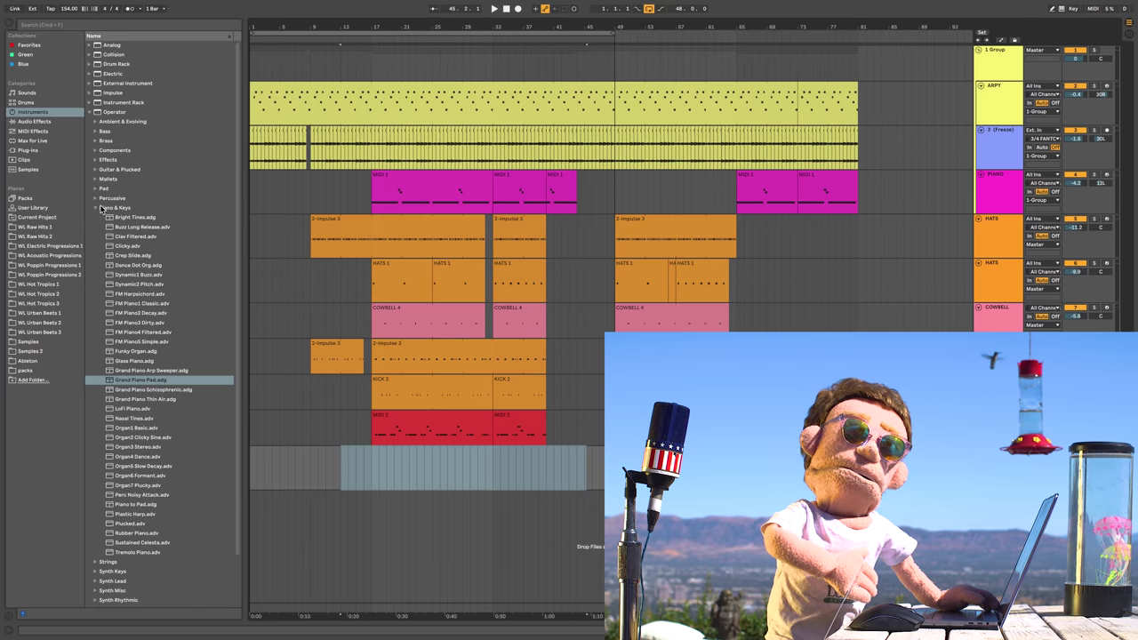
click(53, 122)
click(109, 124)
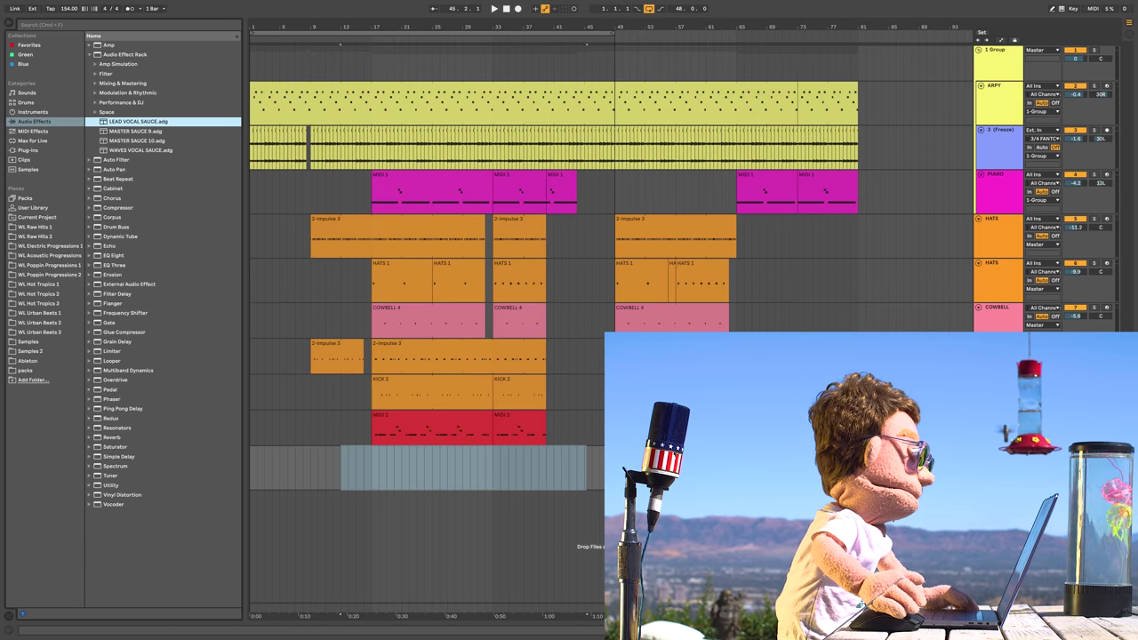
key(Return)
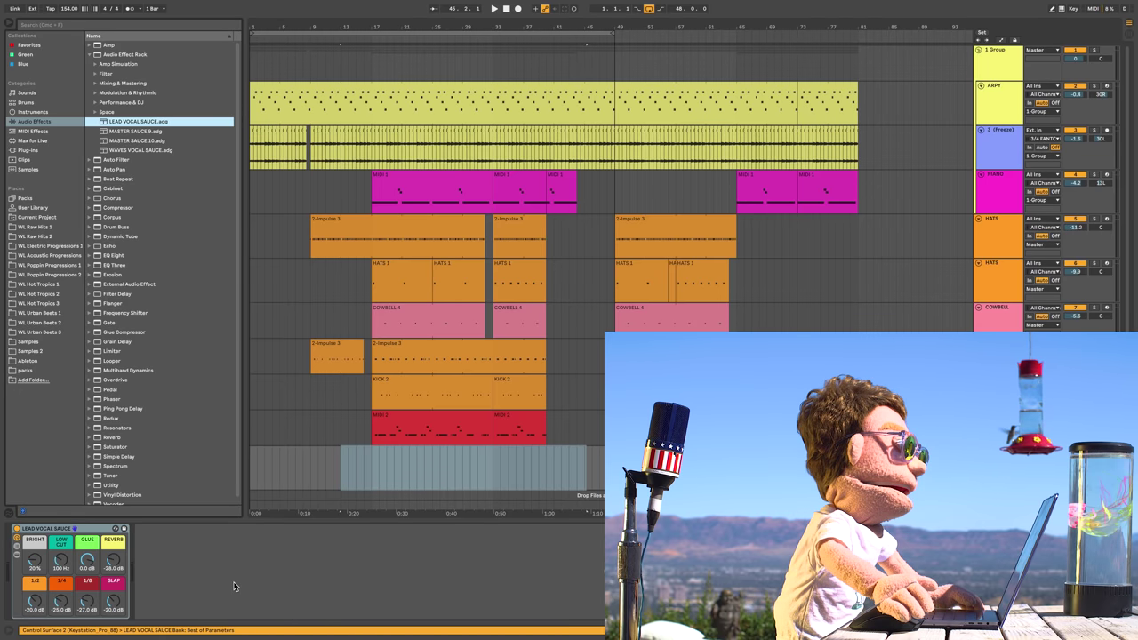
click(90, 562)
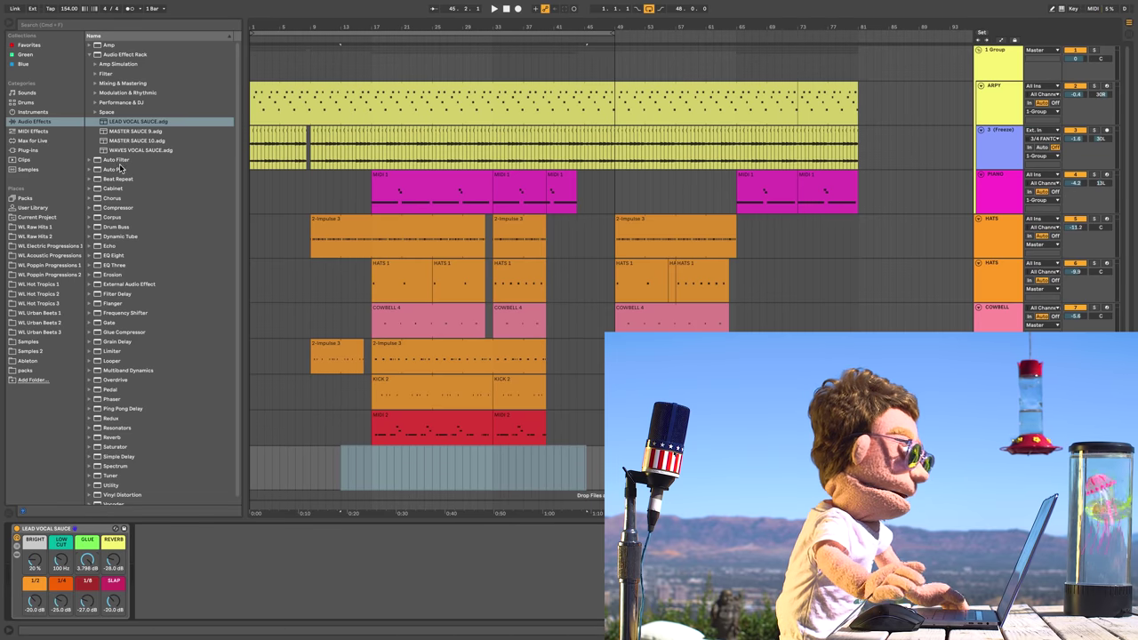
Search the plug-ins for "auto" and insert Auto-Tune Pro before the LEAD VOCAL SAUCE rack
click(33, 150)
click(51, 25)
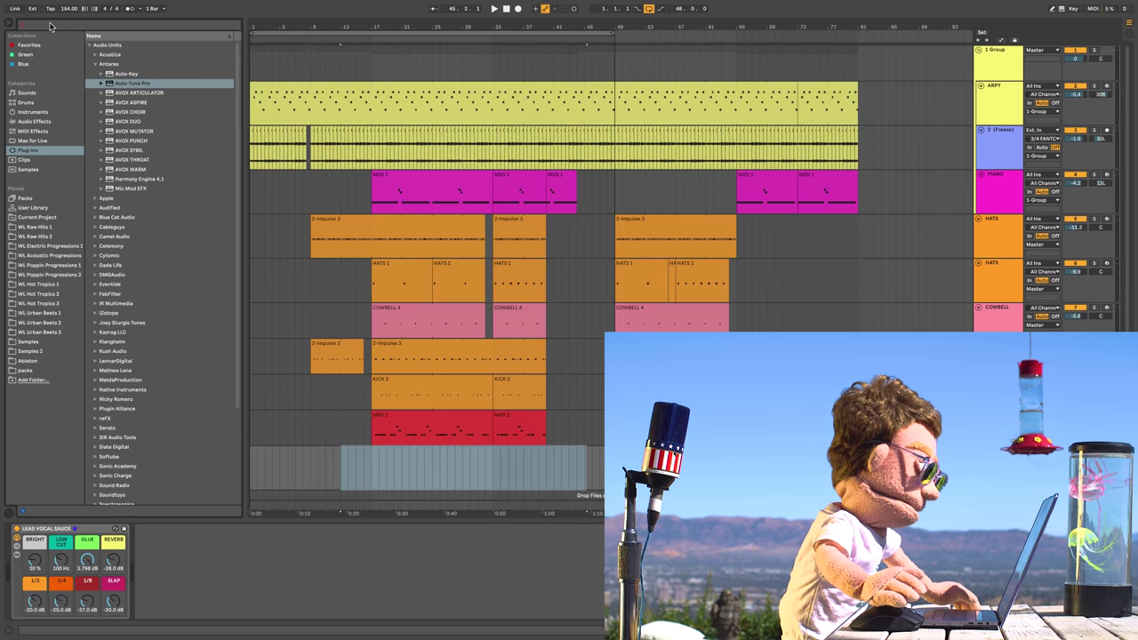
drag(128, 72, 16, 569)
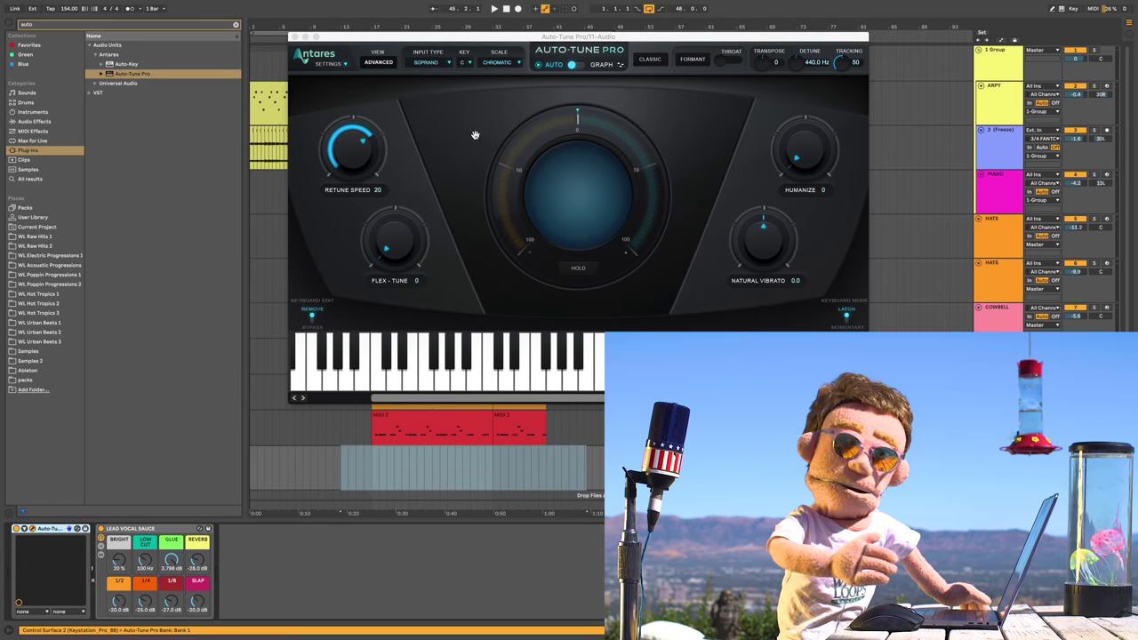
Set Auto-Tune Pro to the Major scale, Alto/Tenor input and retune speed 9, and place the vocal track's start marker at bar 13
click(493, 63)
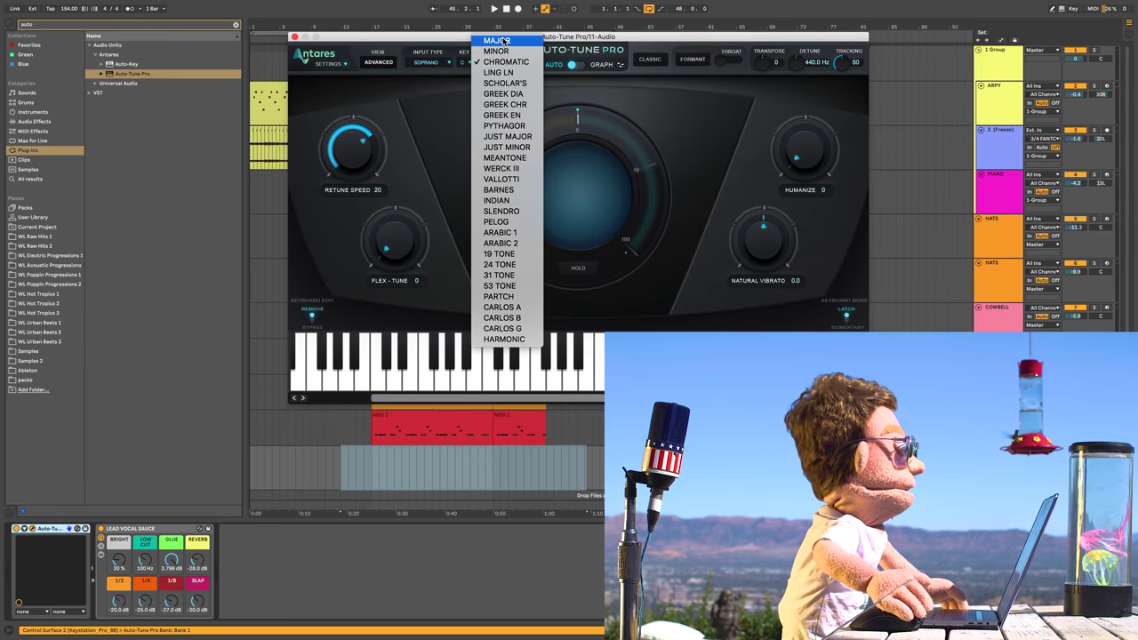
click(504, 41)
click(428, 62)
click(412, 70)
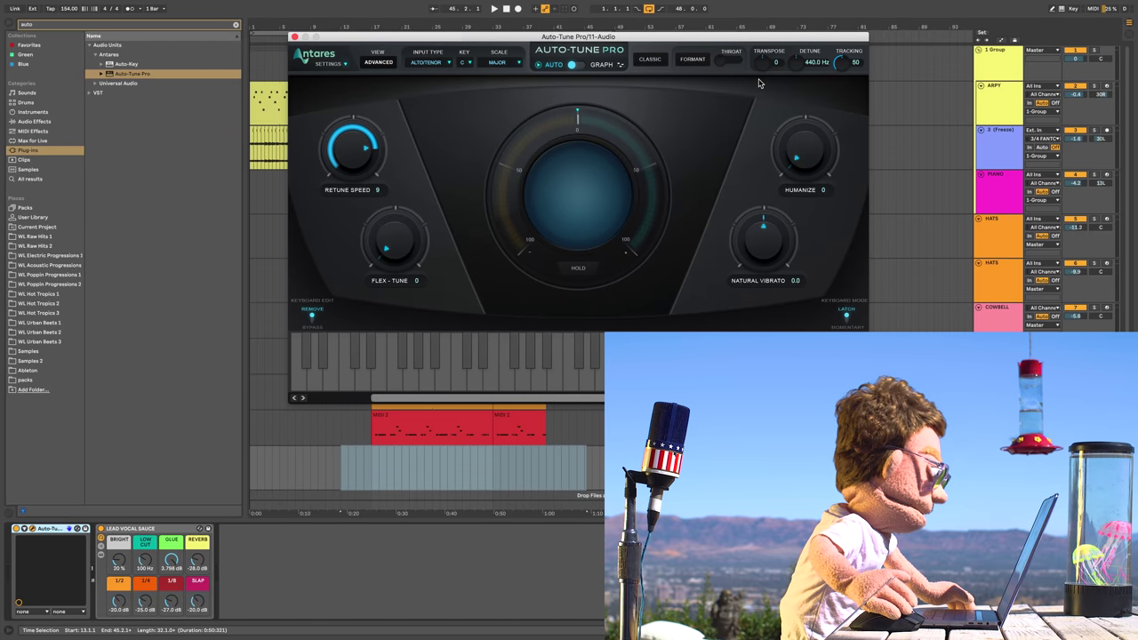
click(295, 36)
click(340, 467)
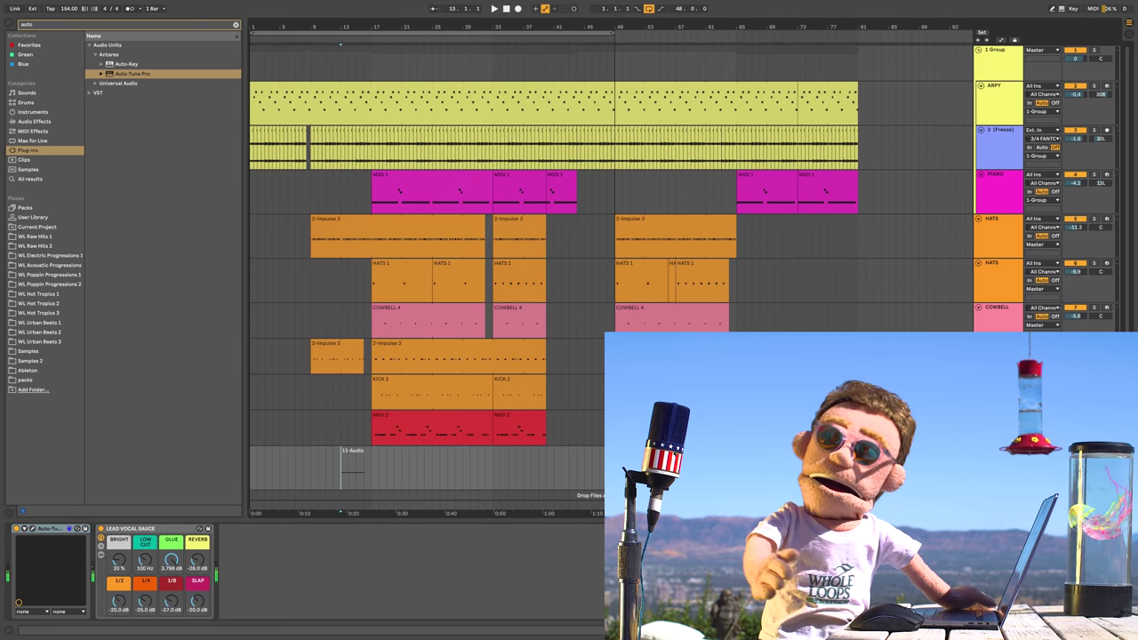
Record a lead vocal take on the vocal track from bar 13 and trim the end of the recorded clip
key(F9)
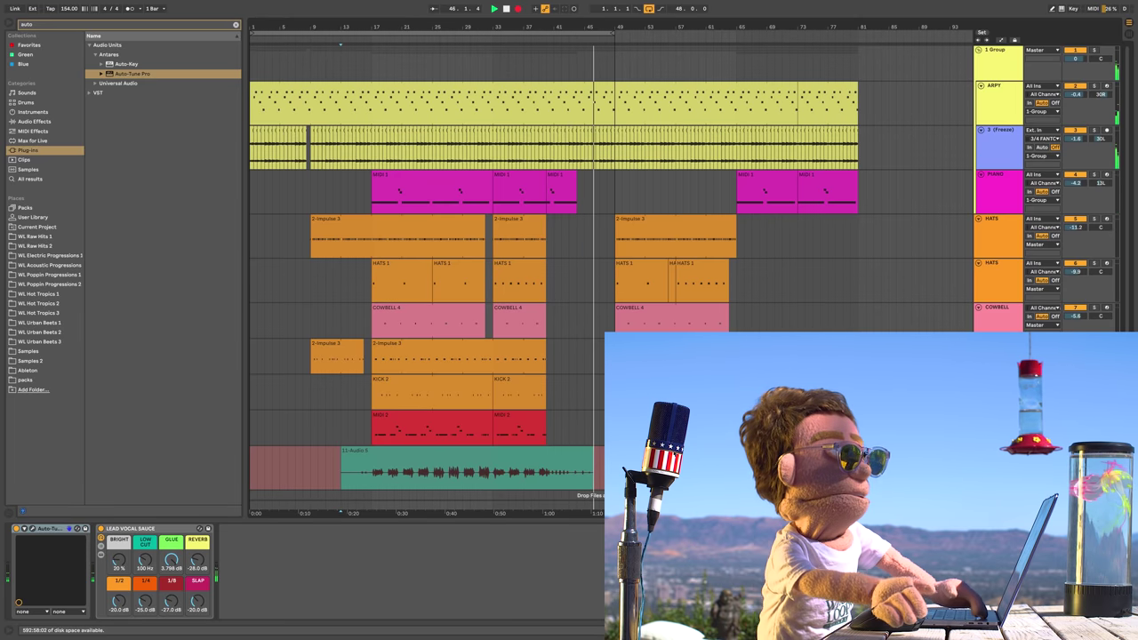
key(space)
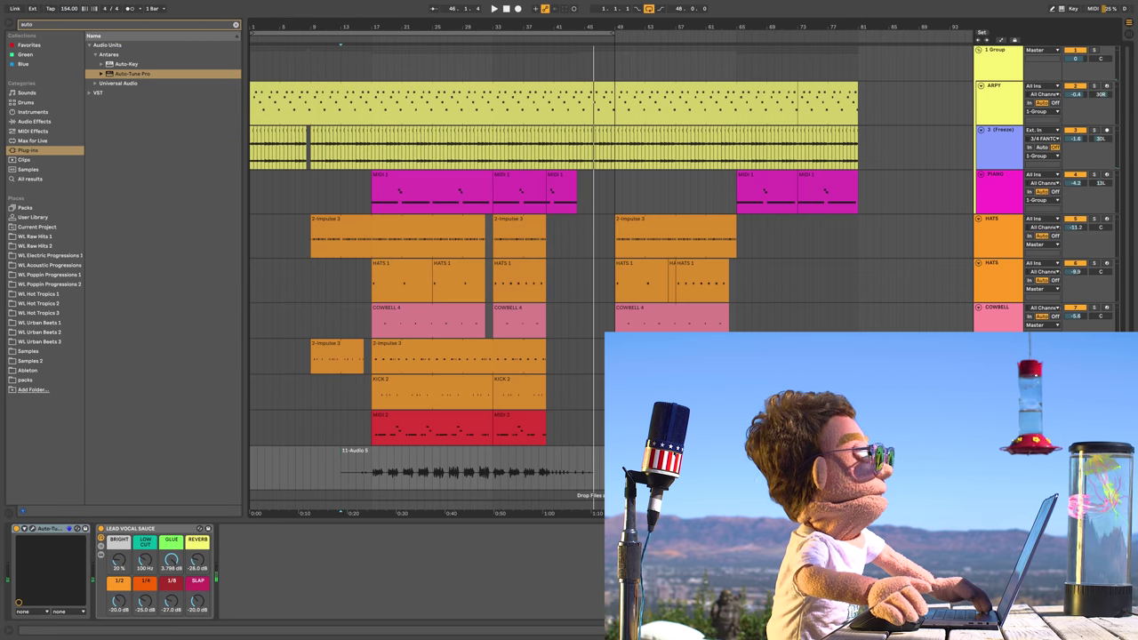
drag(592, 471, 585, 471)
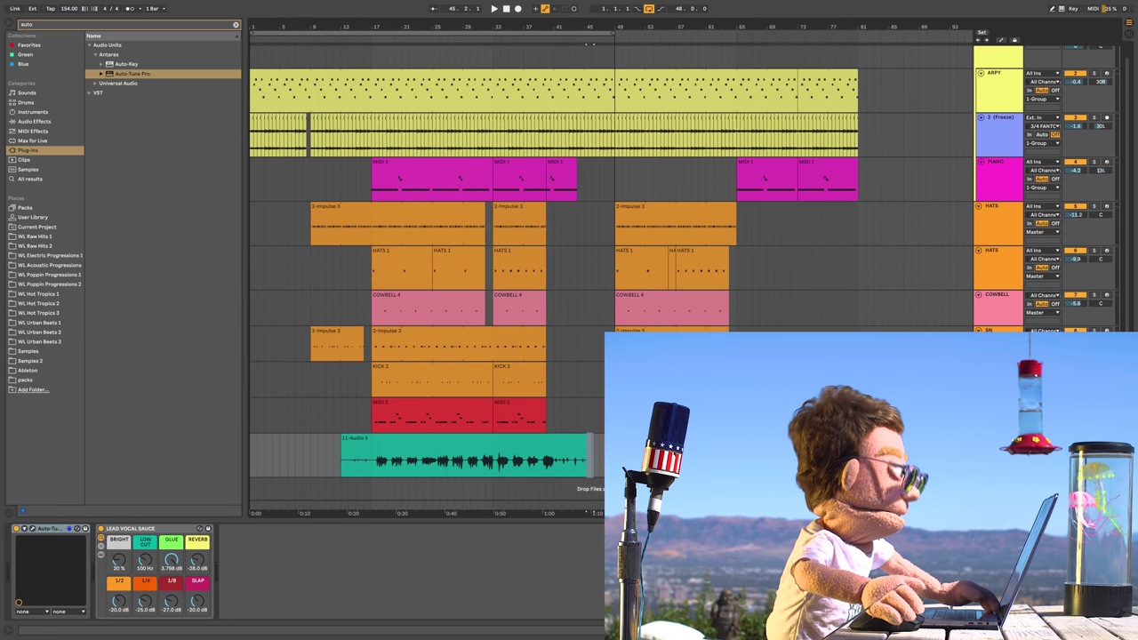
Duplicate the vocal track, delete the copied clip and record an ad-lib take on the new track, starting playback at bar 13
key(ctrl+d)
key(Delete)
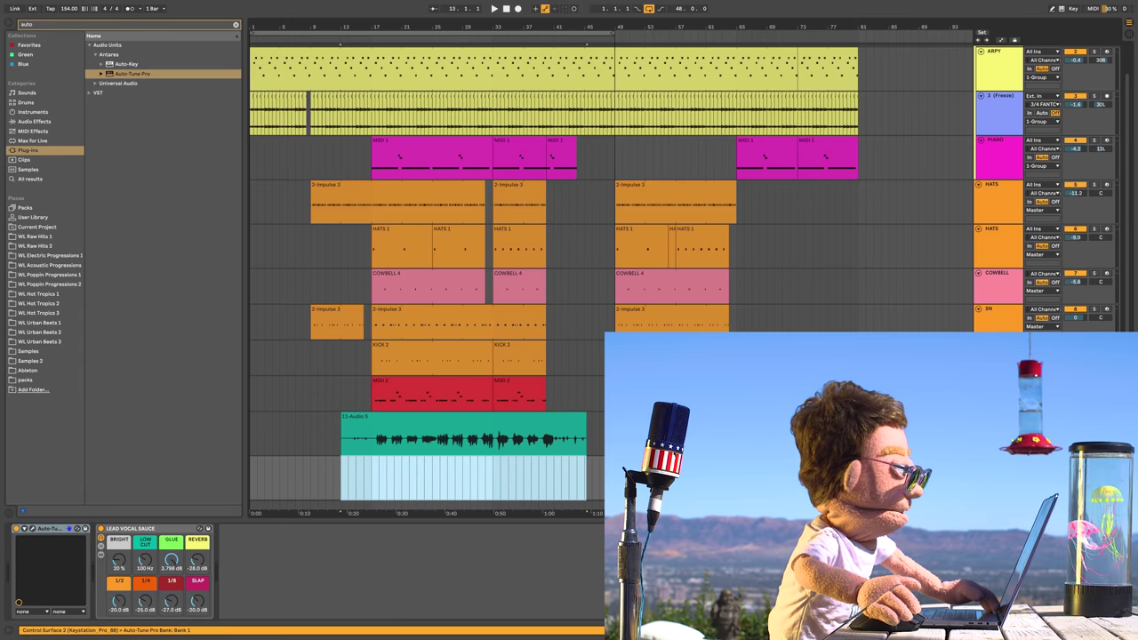
click(325, 482)
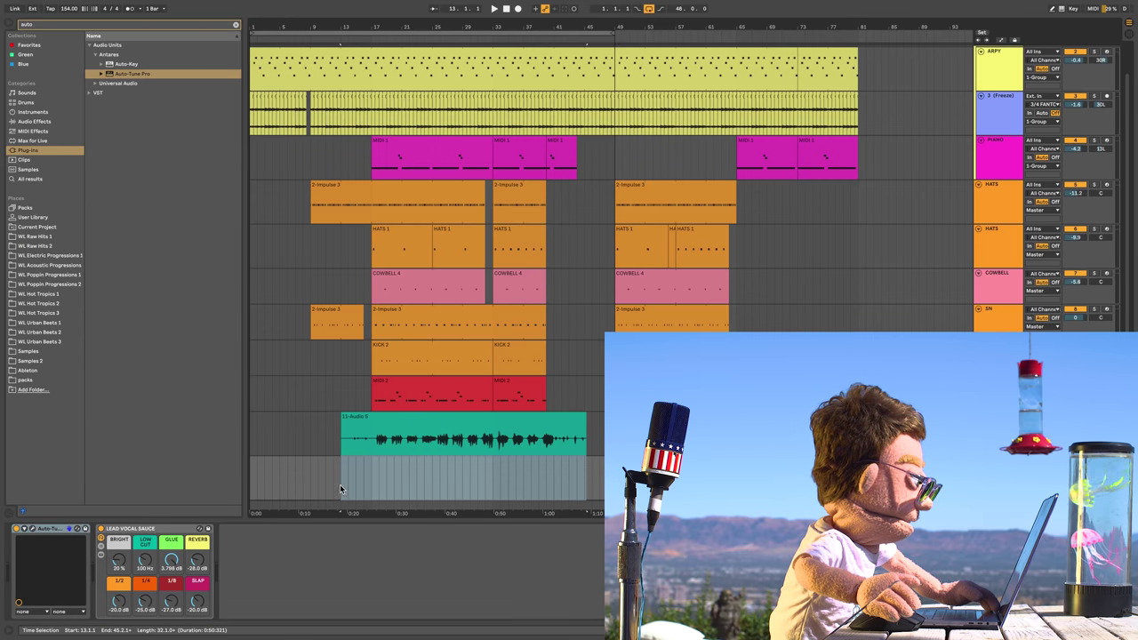
key(space)
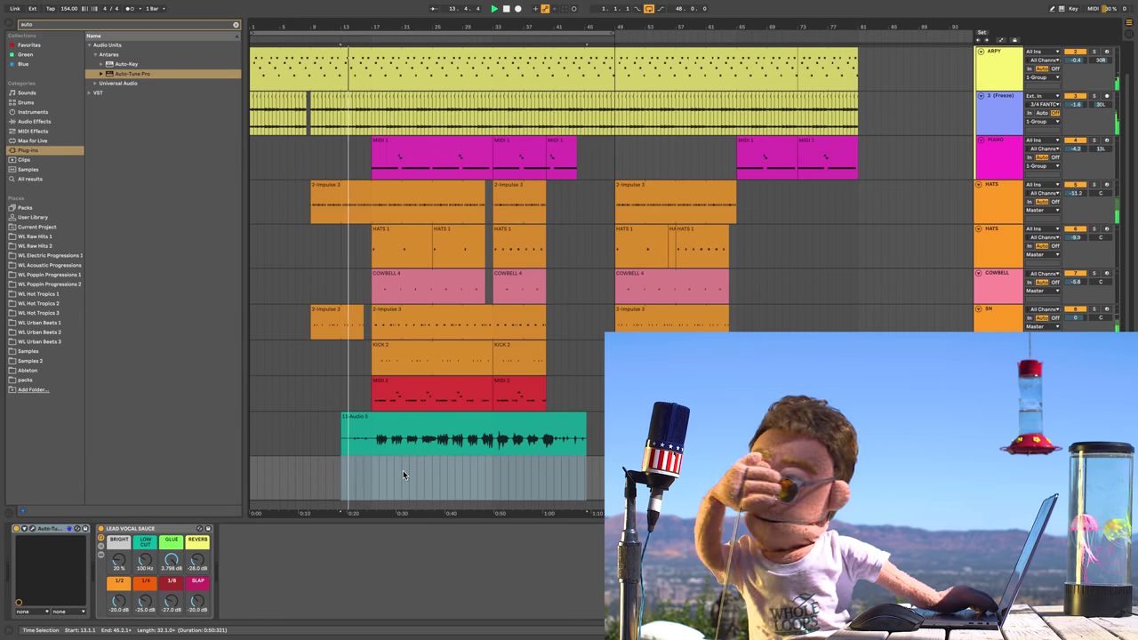
key(F9)
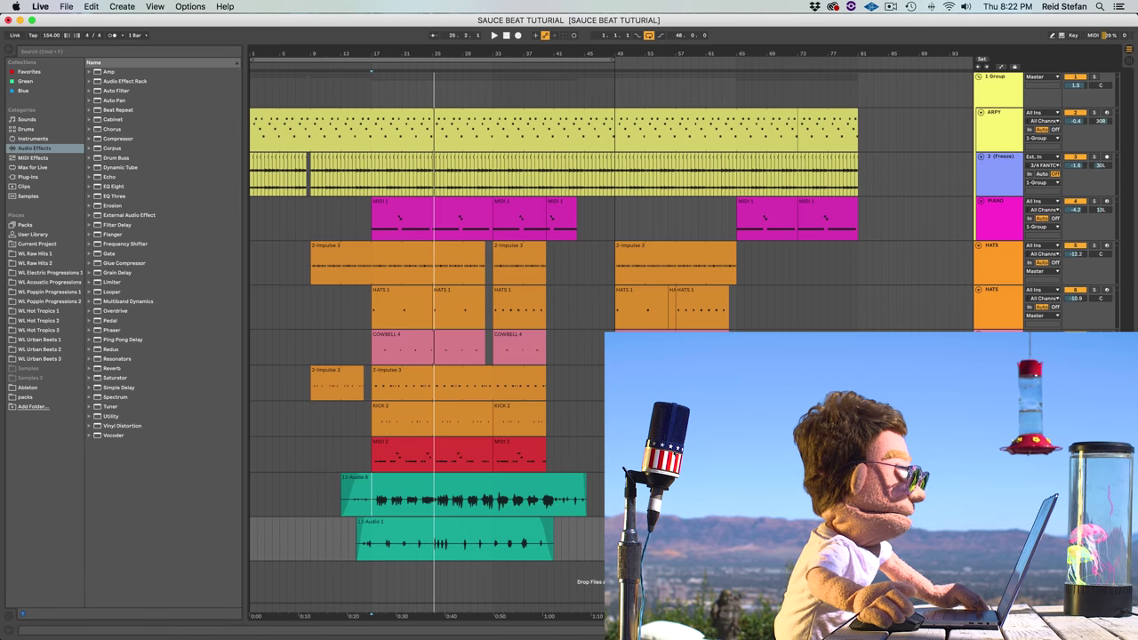
Group the melodic group together with the drum and 808 tracks and colour the new group white
click(997, 445)
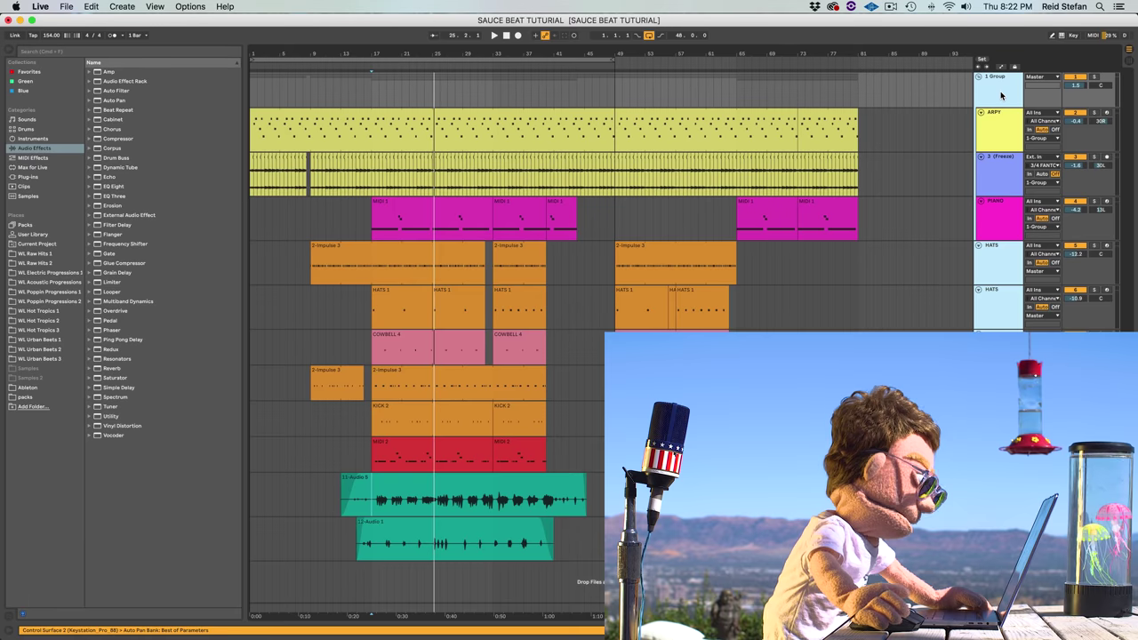
key(super+g)
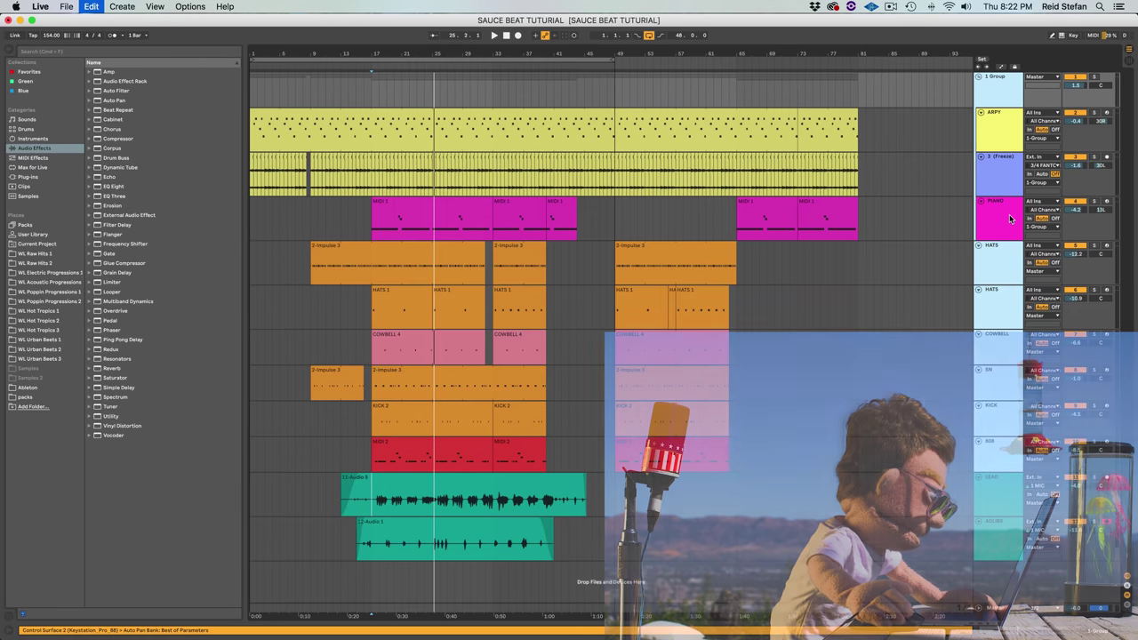
right_click(1000, 90)
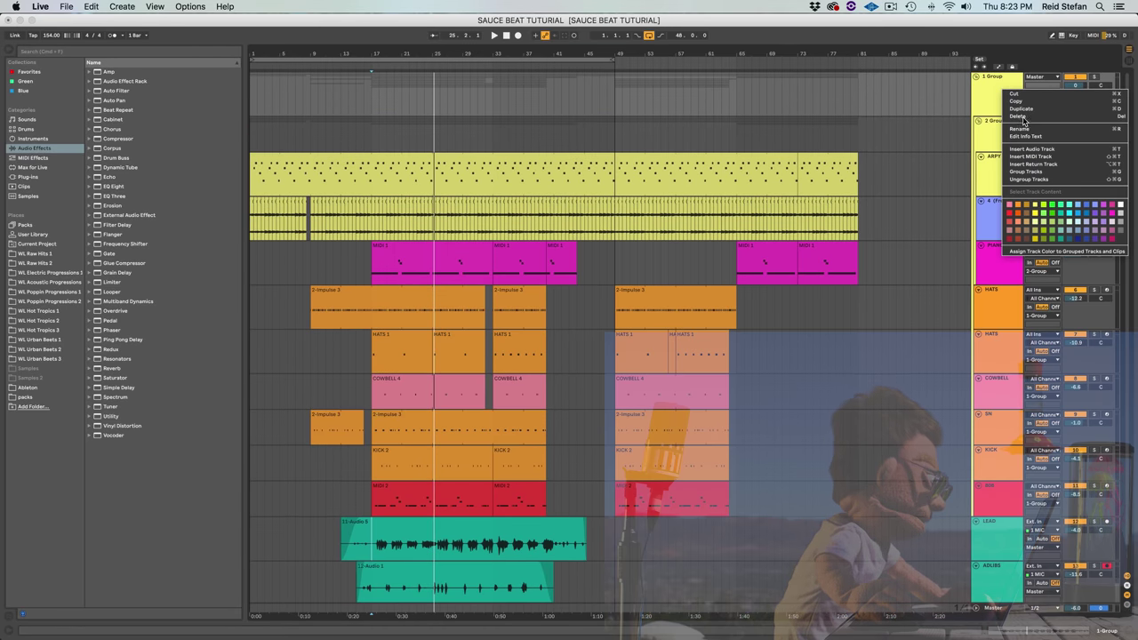
click(1120, 205)
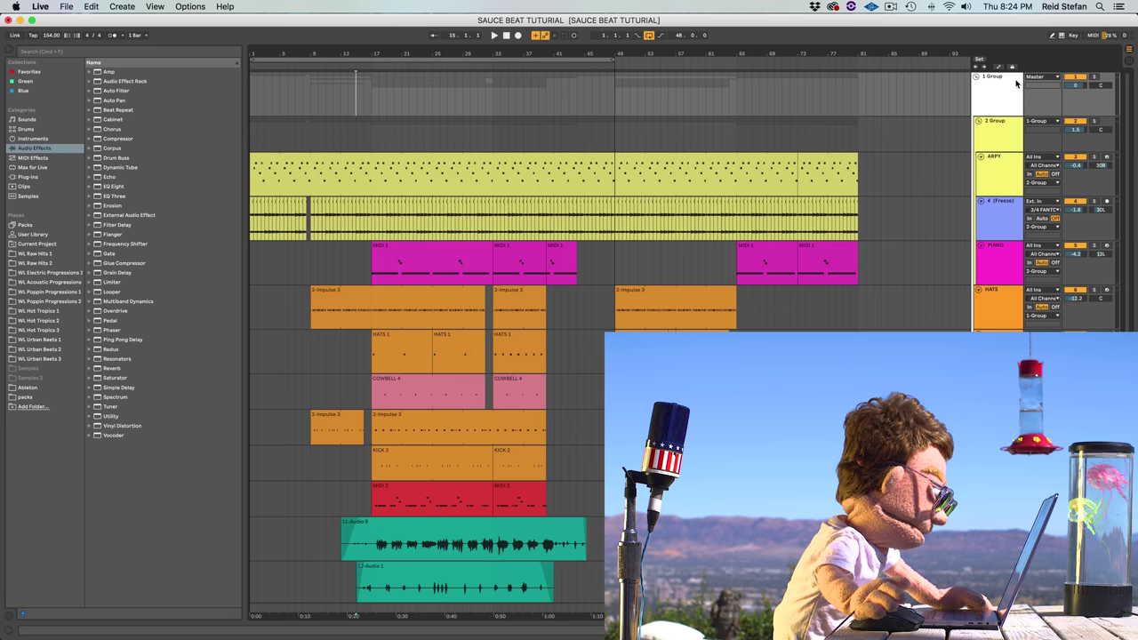
Rename the white group MUTE and show its Speaker On automation
key(super+r)
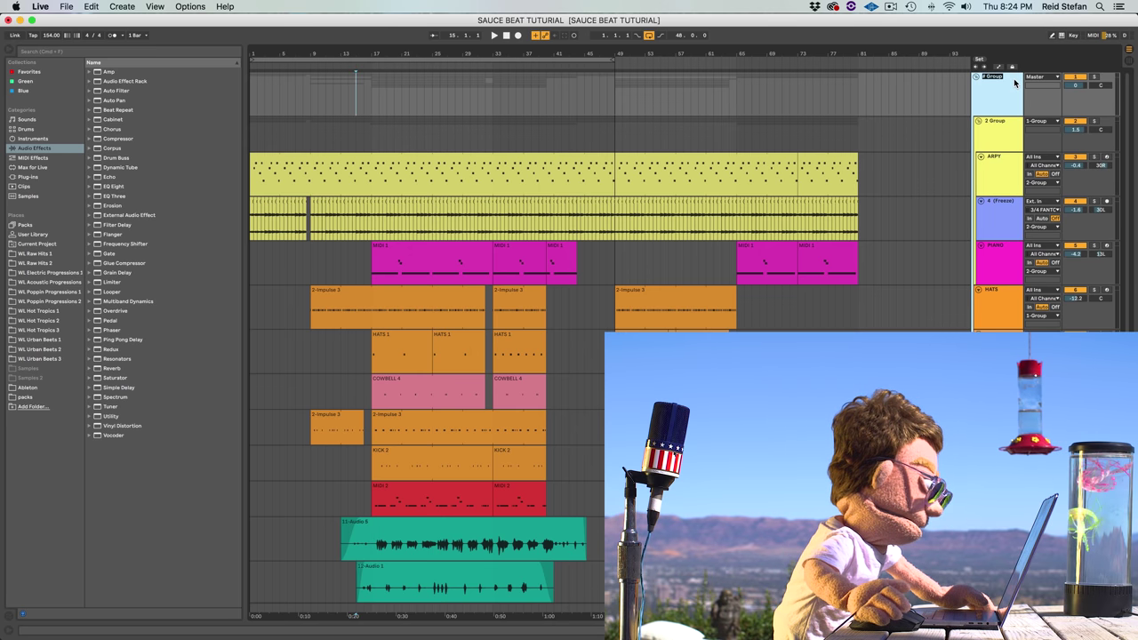
right_click(1082, 78)
click(1072, 82)
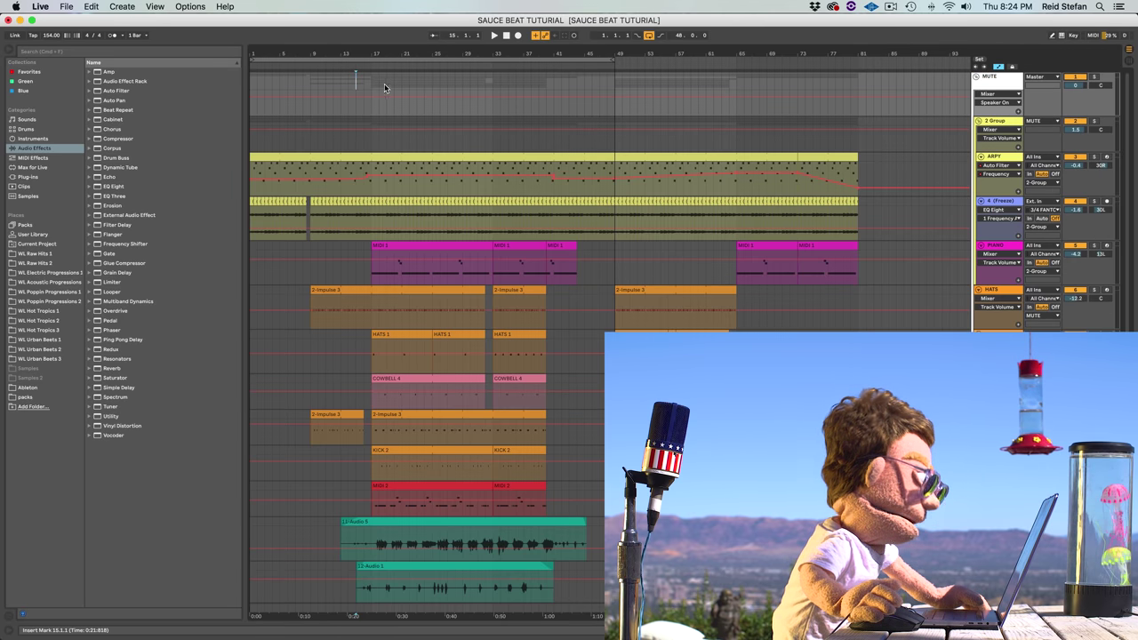
Automate the MUTE group's Speaker On to Off from 16.3.1 to 17.1.1 and from 20.3.1 to 21.1.1
drag(334, 53, 314, 107)
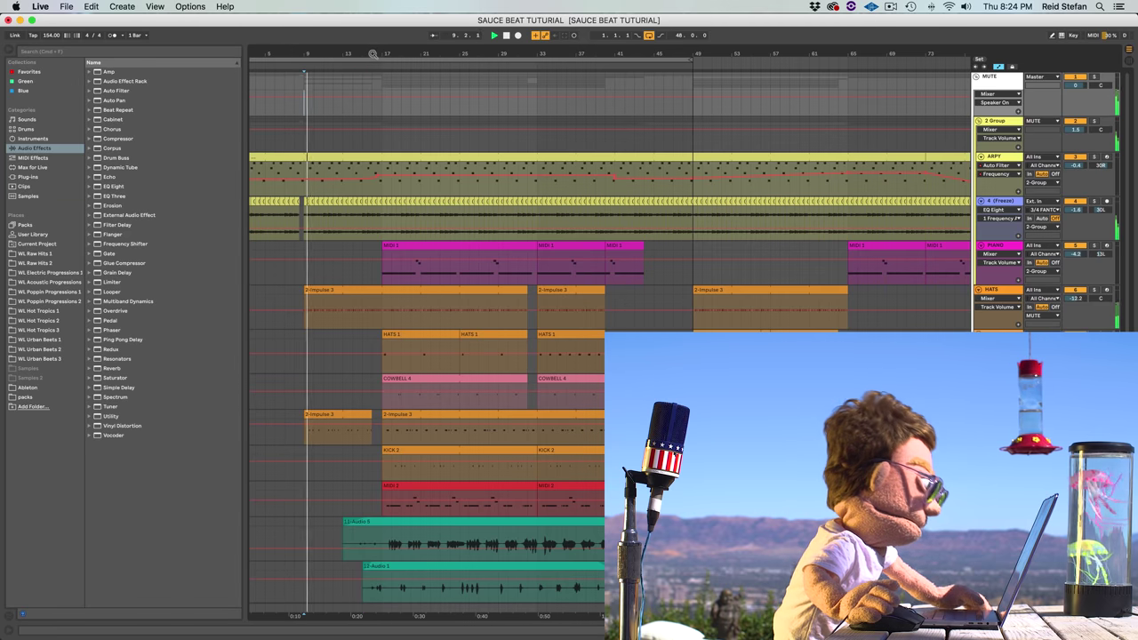
drag(373, 55, 373, 64)
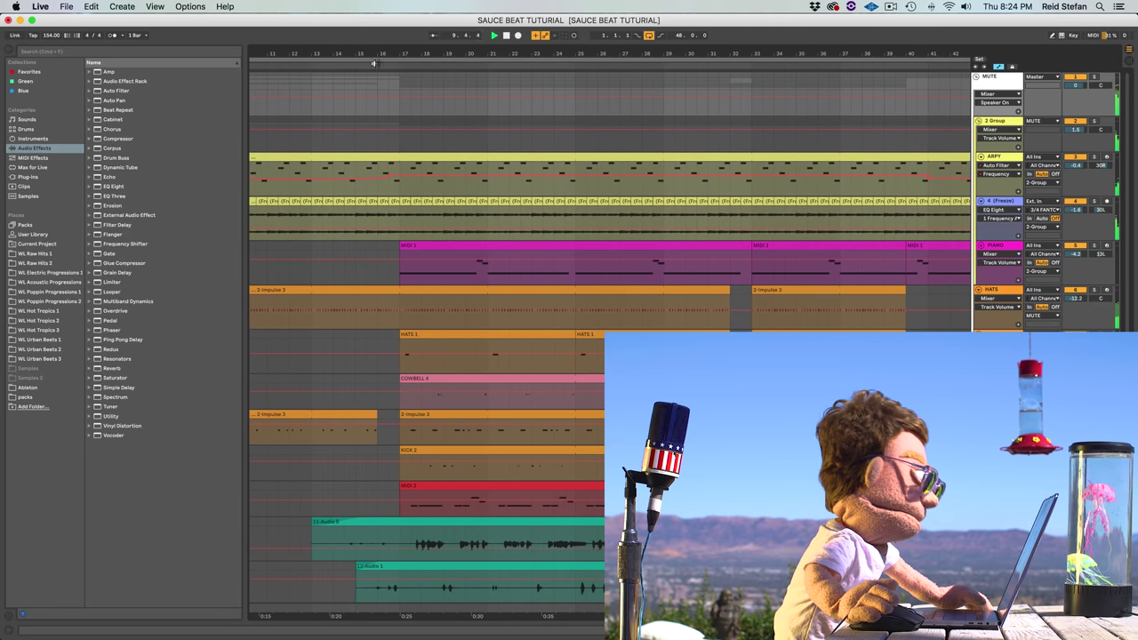
click(394, 105)
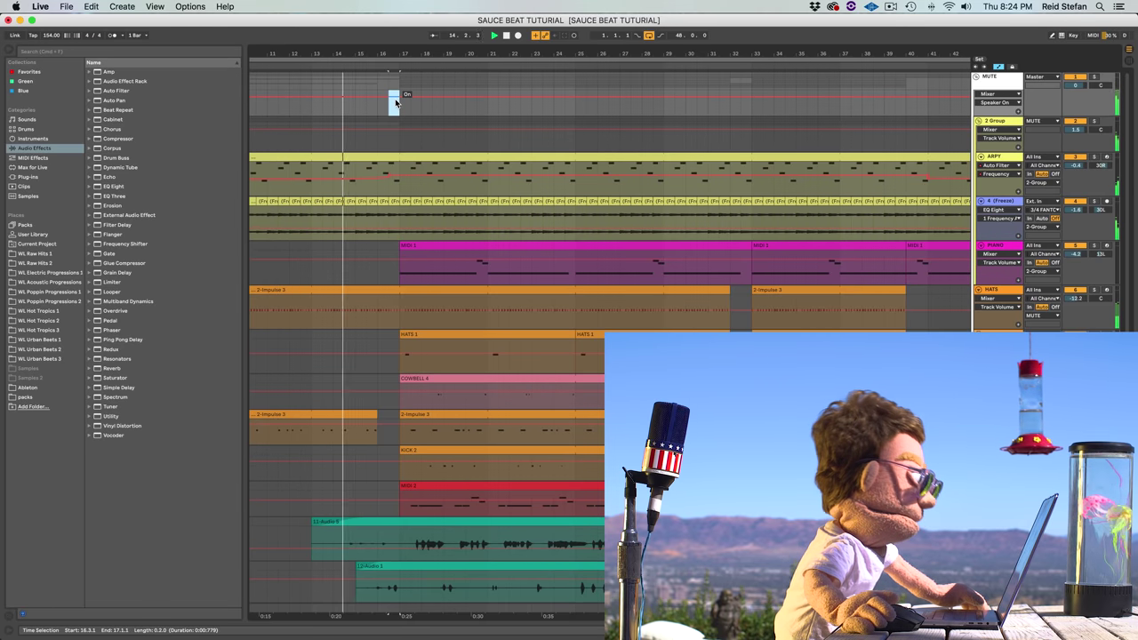
drag(396, 97, 395, 111)
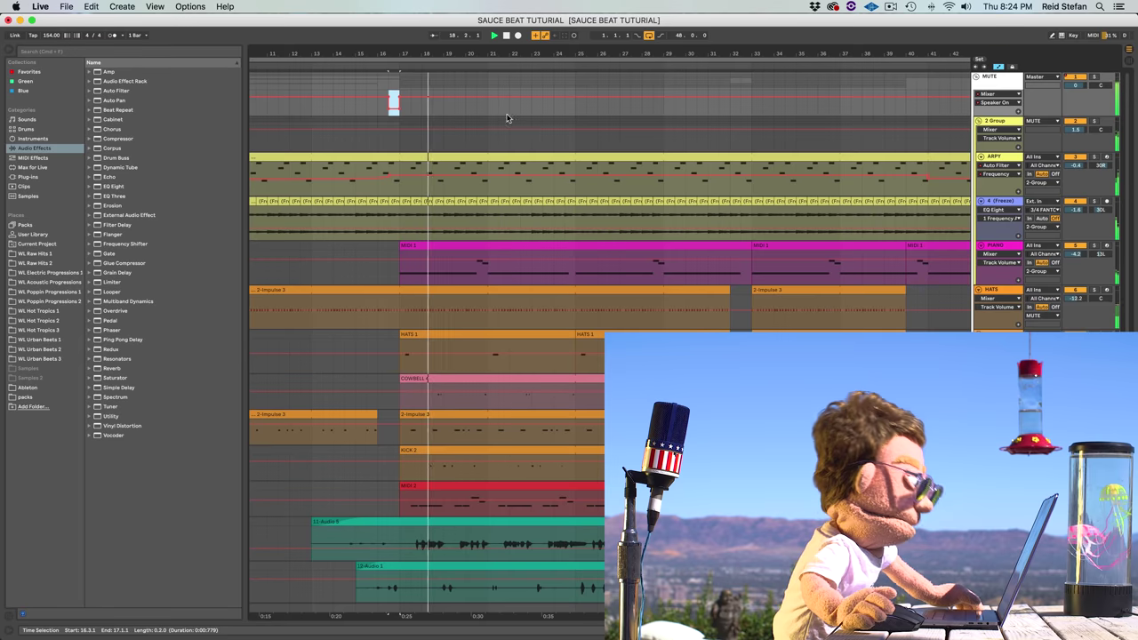
click(481, 103)
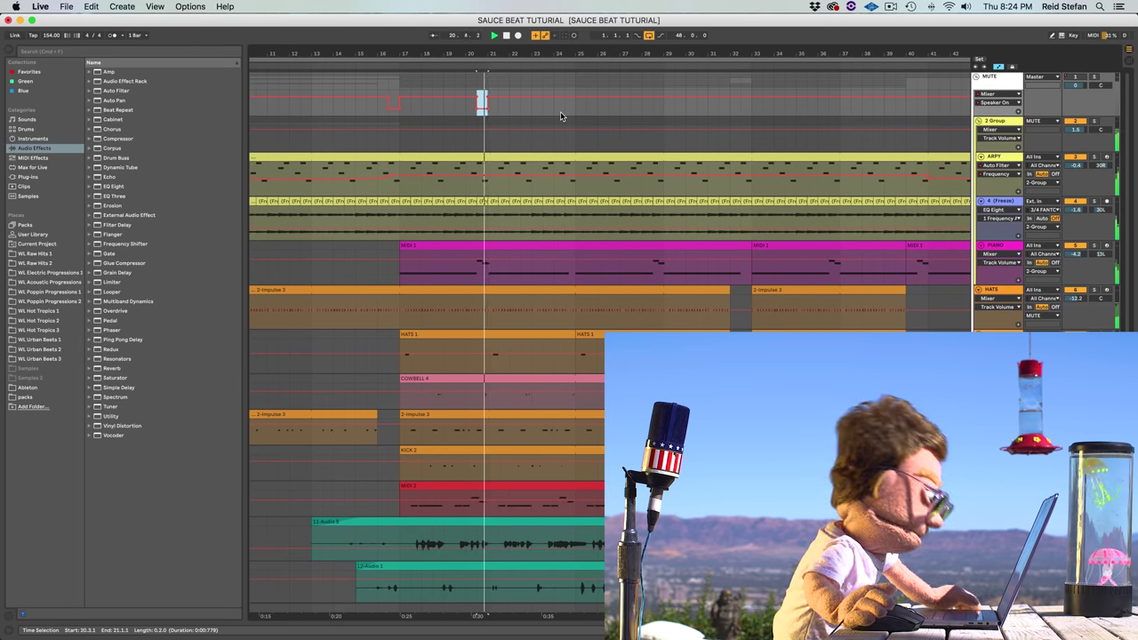
click(454, 102)
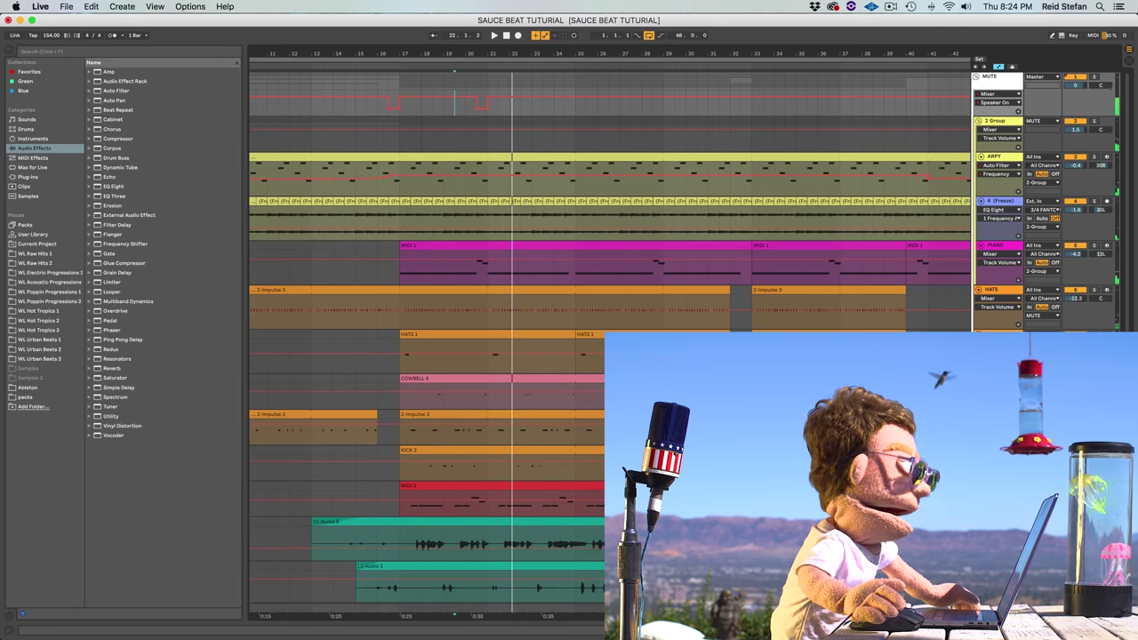
Automate the 808 track's Speaker On to Off from 21.1.1 to 21.3.1 and play the section from bar 20
click(996, 486)
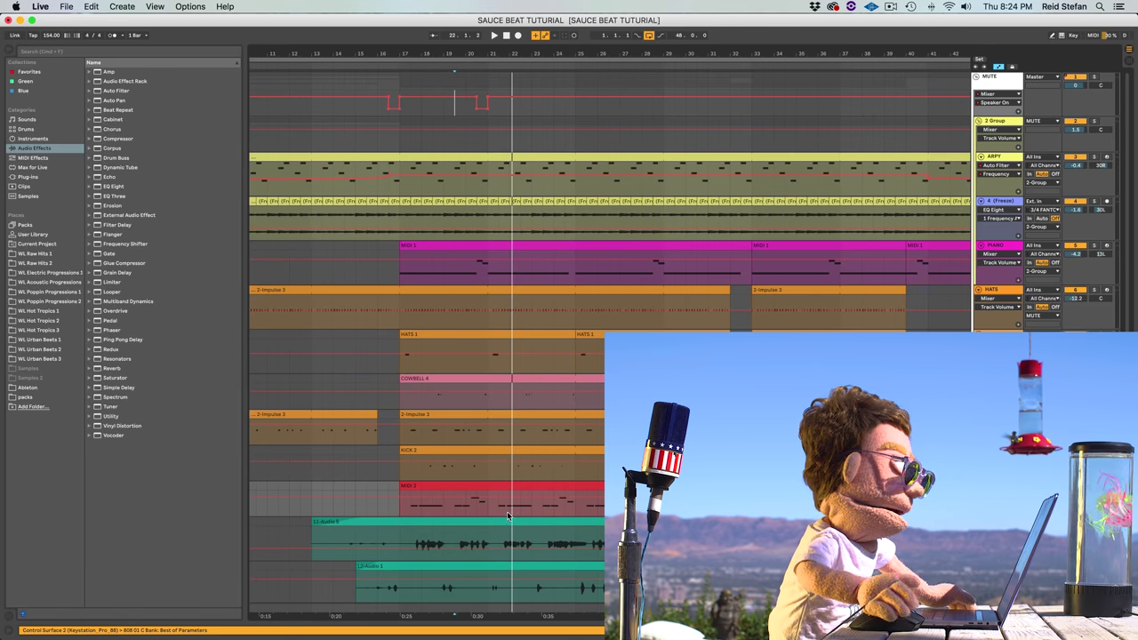
key(space)
drag(497, 514, 484, 511)
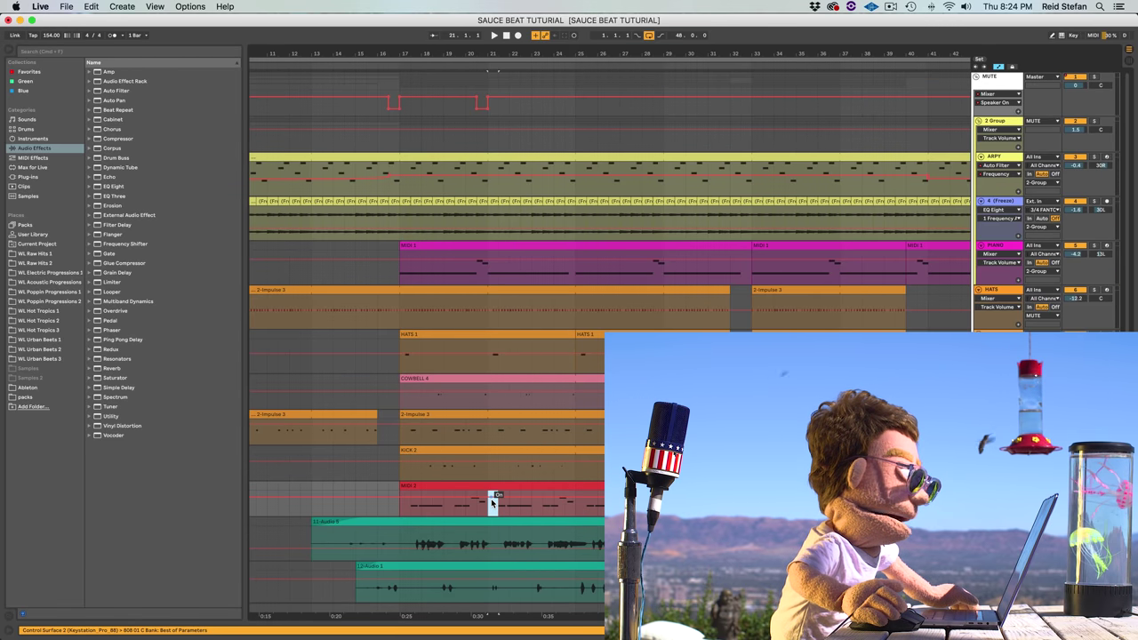
key(space)
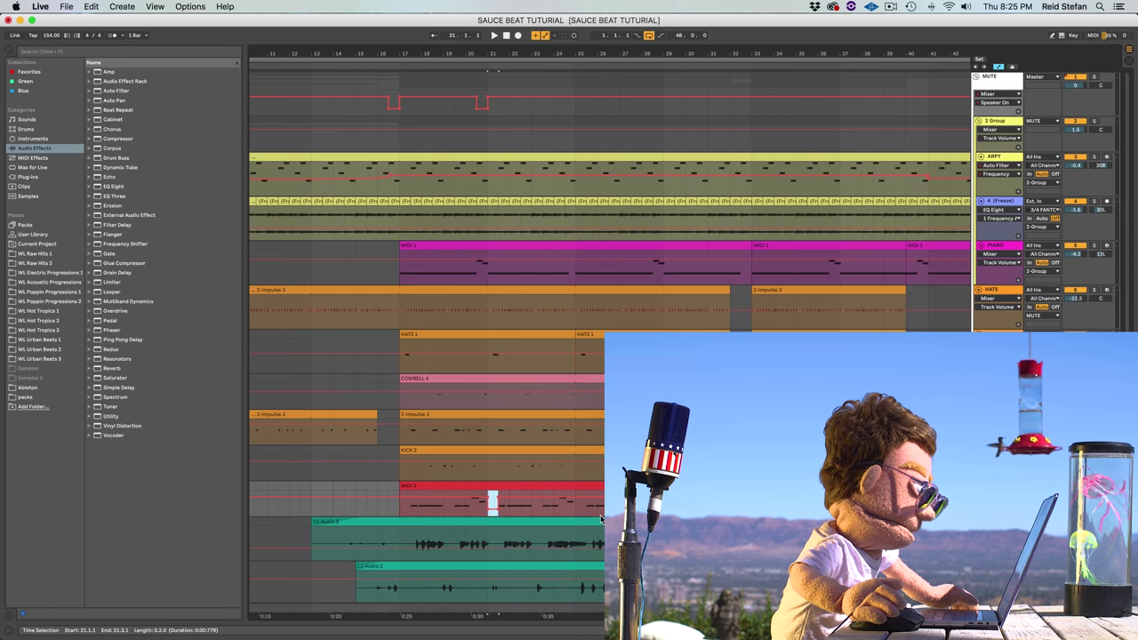
click(464, 507)
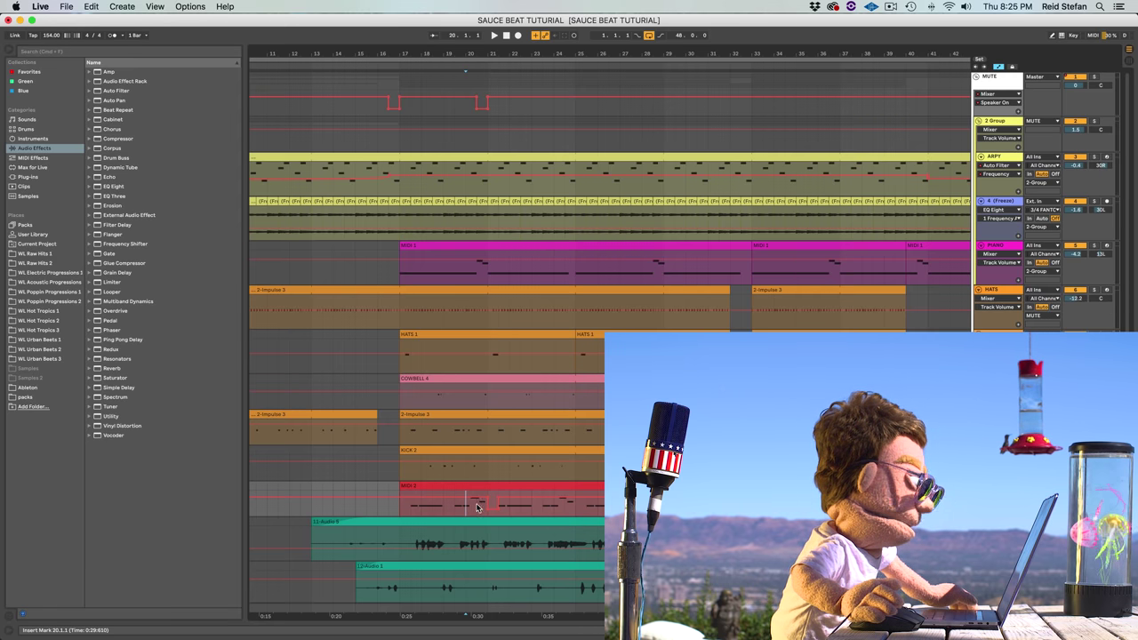
key(space)
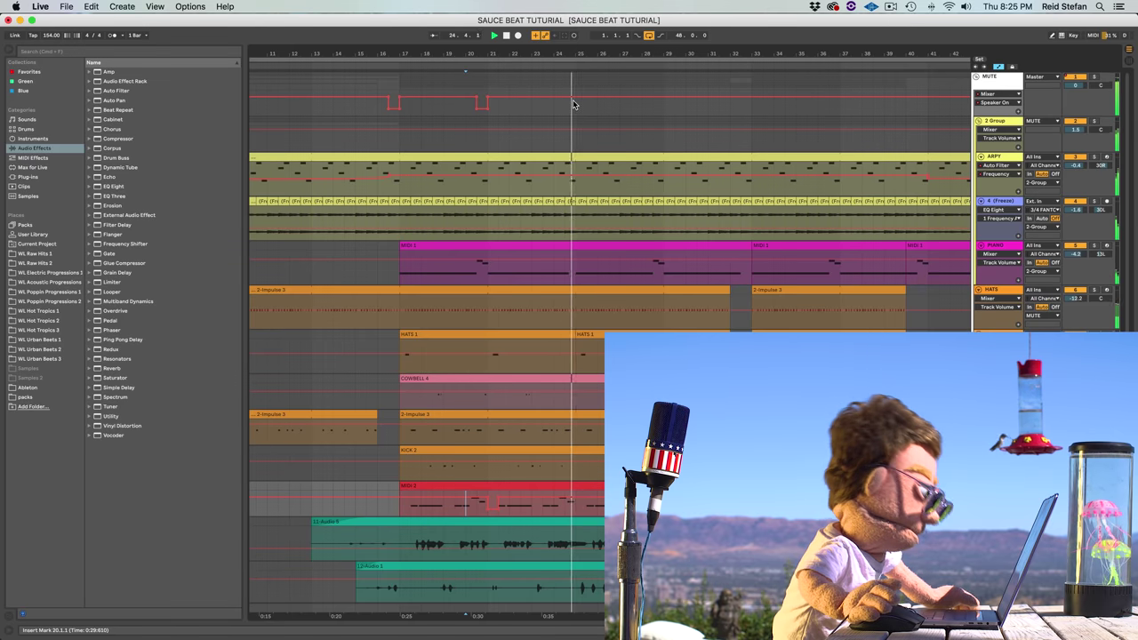
Automate the MUTE group's Speaker On to Off from 26.2.1 to 26.3.1 and 26.4.1 to 27.1.1, and play the section
drag(604, 49, 599, 107)
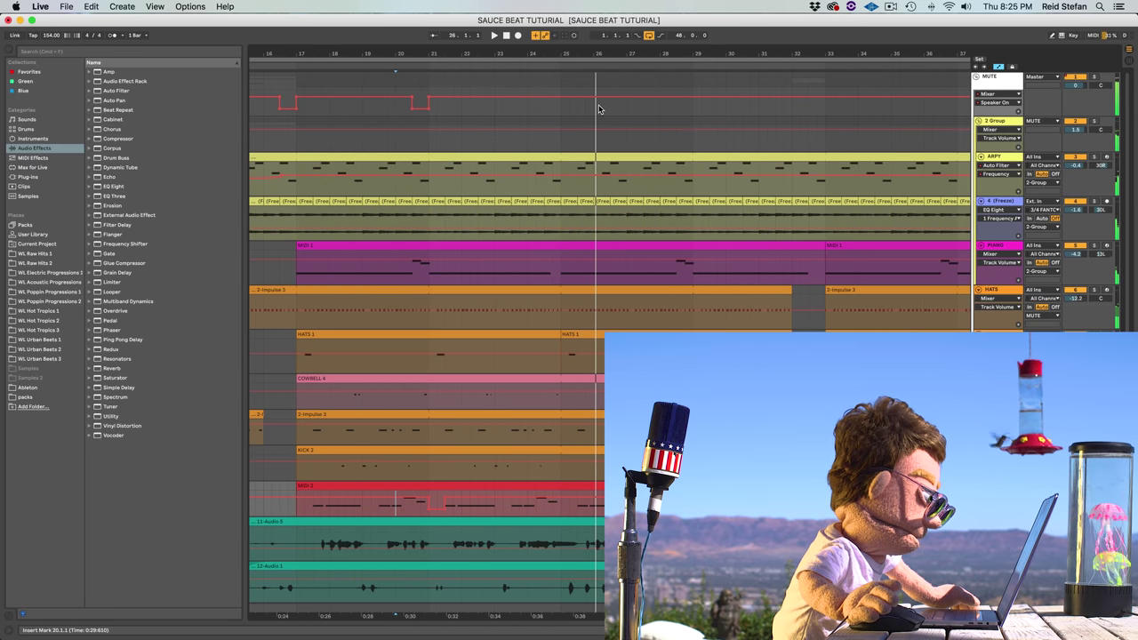
drag(600, 53, 610, 100)
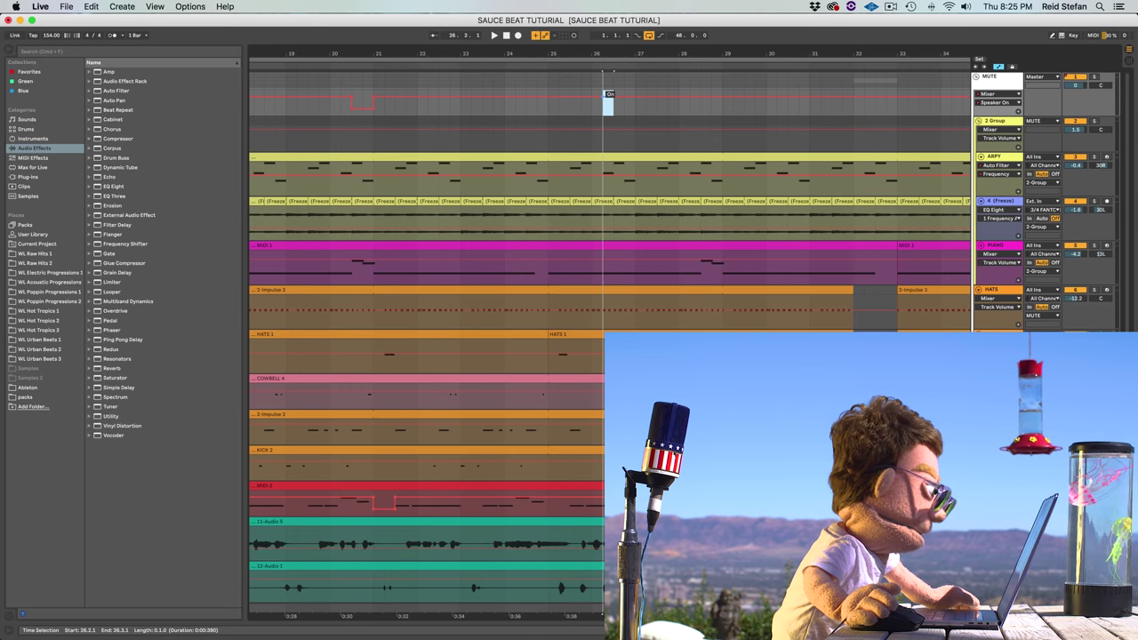
click(630, 107)
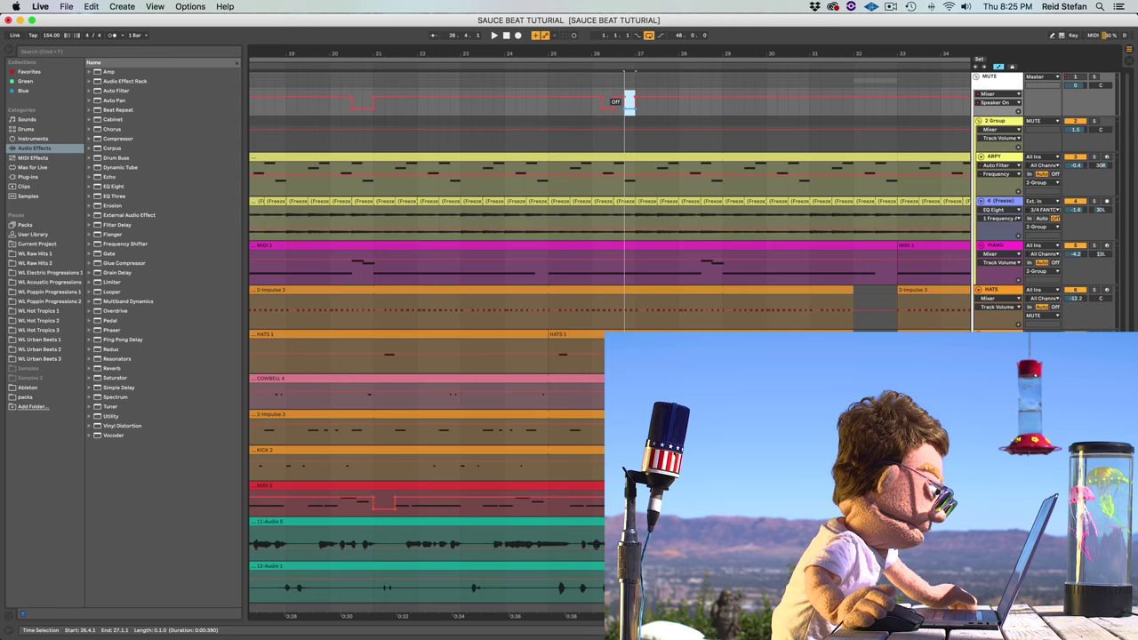
click(528, 106)
key(space)
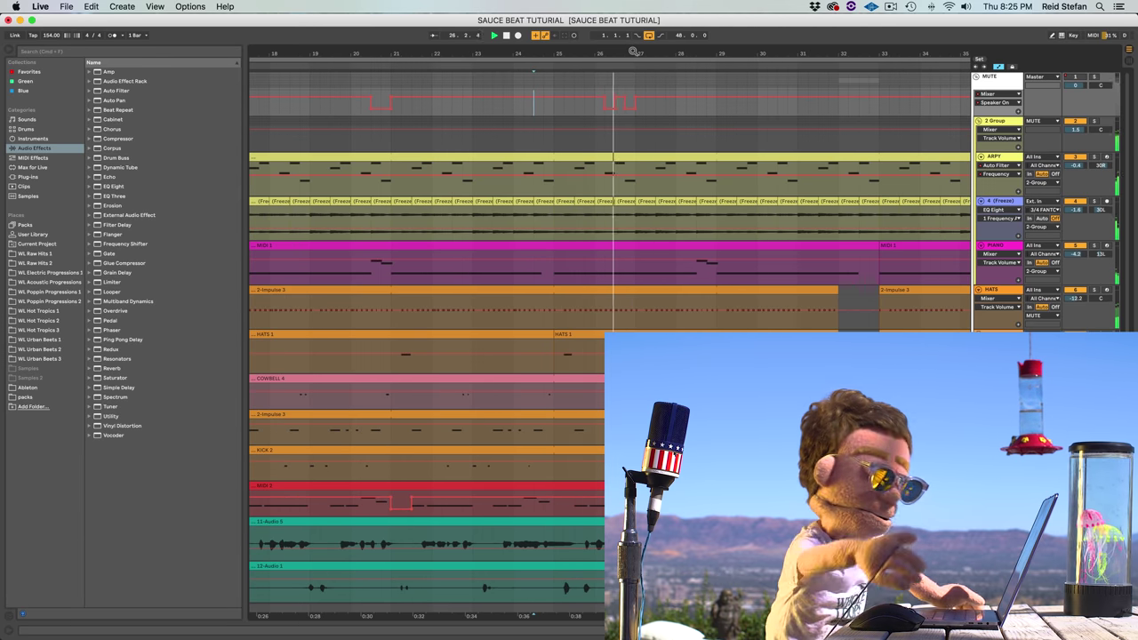
mouse_move(633, 51)
mouse_down()
mouse_move(607, 27)
mouse_move(610, 48)
mouse_move(554, 48)
mouse_move(634, 53)
mouse_up()
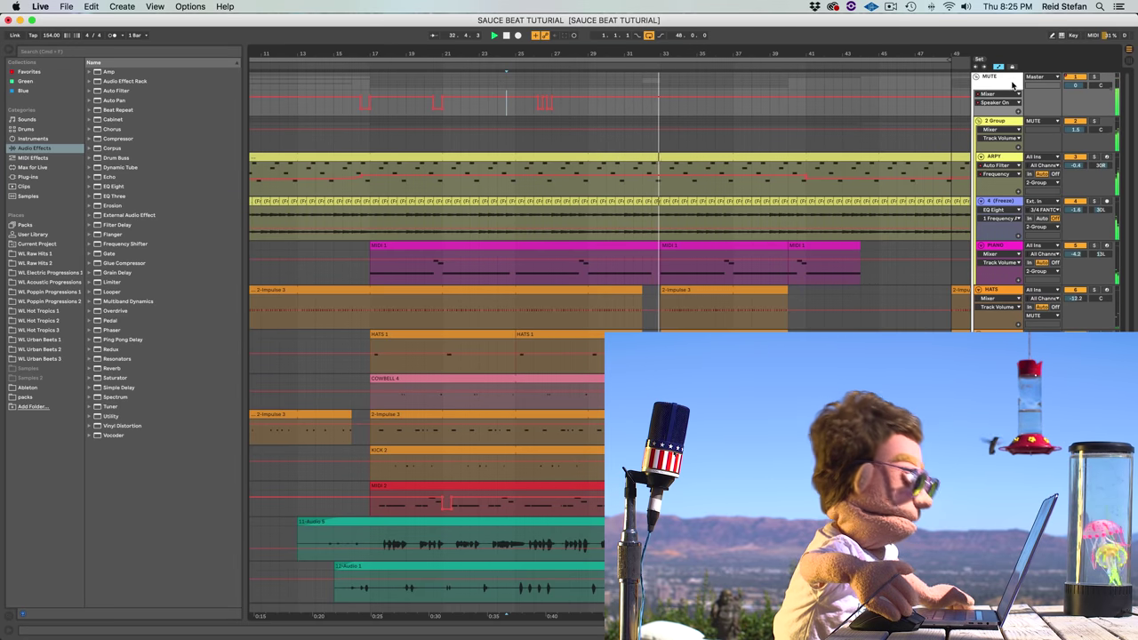
Add an Auto Filter to the MUTE group with its frequency at 19.9 kHz and switch the device off
double_click(121, 92)
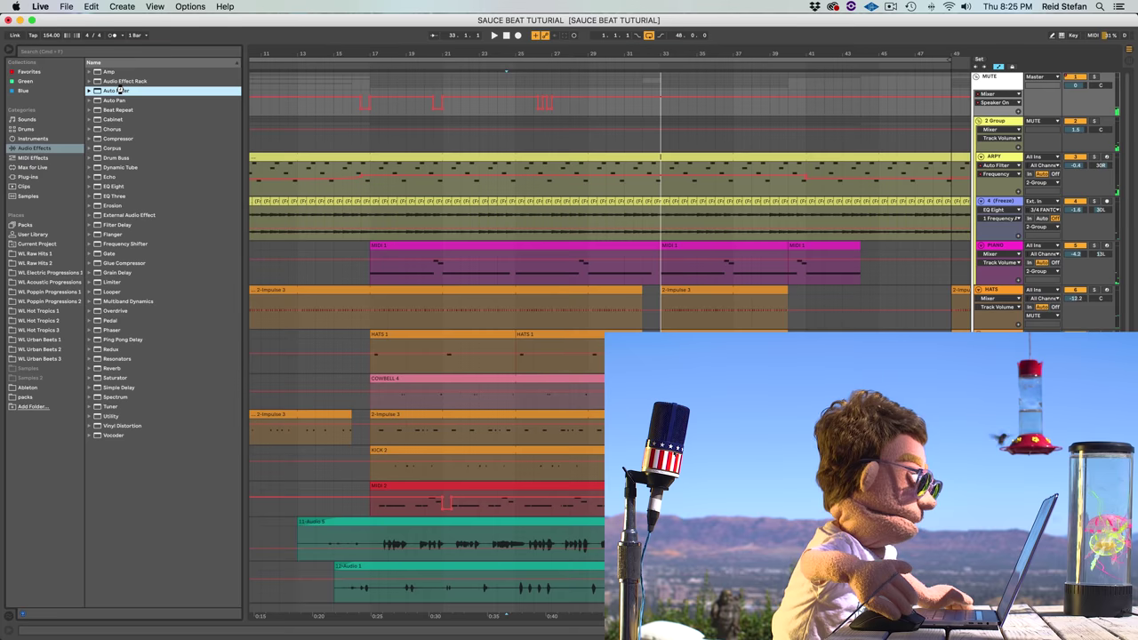
drag(158, 552, 158, 537)
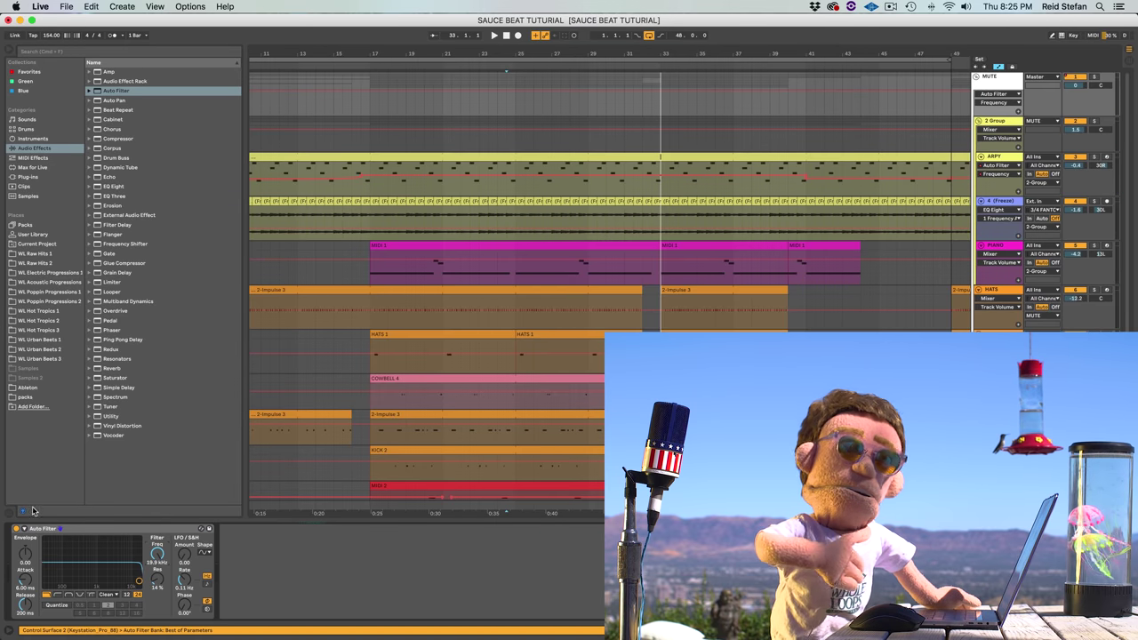
click(16, 528)
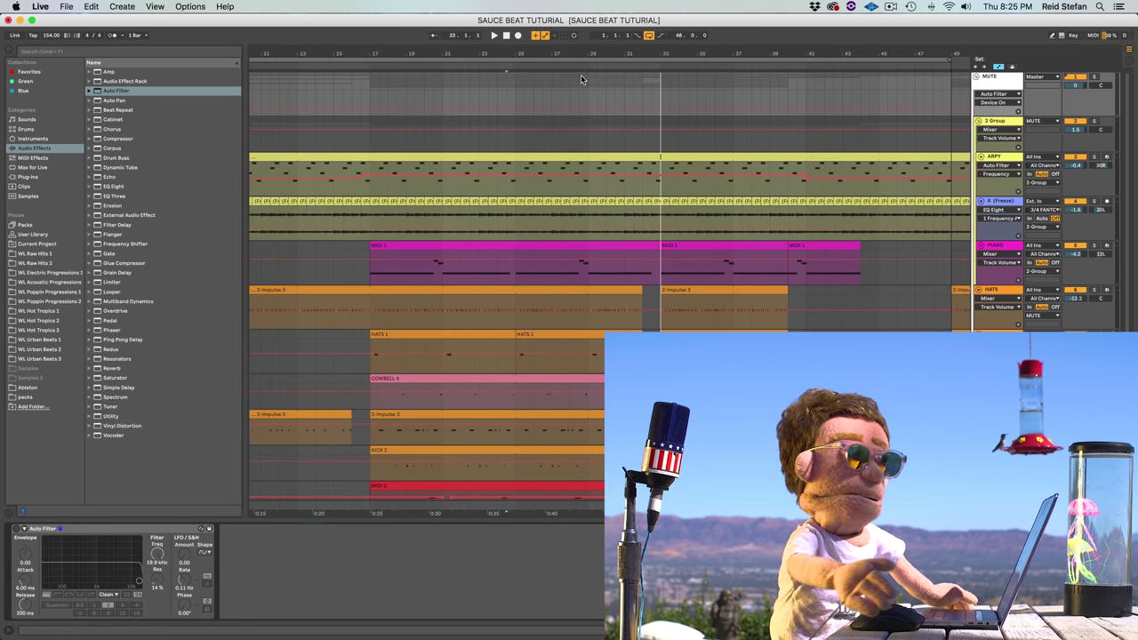
Play from bar 31, then automate the Auto Filter's Device On to On from 30.3.1 to 33.3.1
click(627, 95)
key(space)
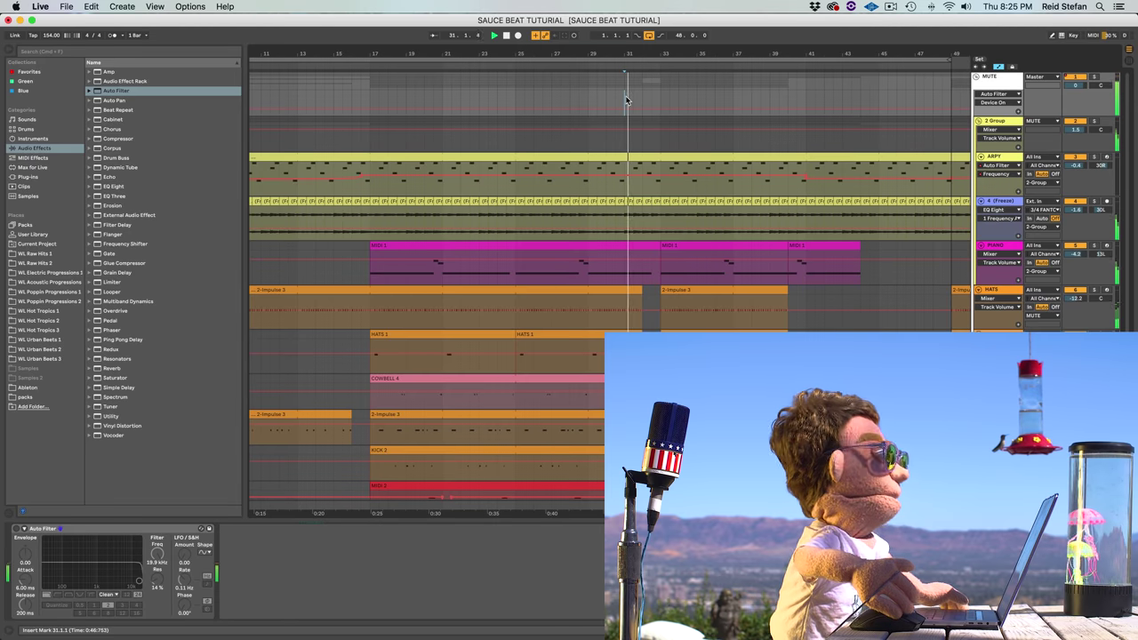
mouse_move(627, 95)
mouse_down()
mouse_move(662, 105)
mouse_move(615, 106)
mouse_up()
key(space)
drag(615, 108, 615, 94)
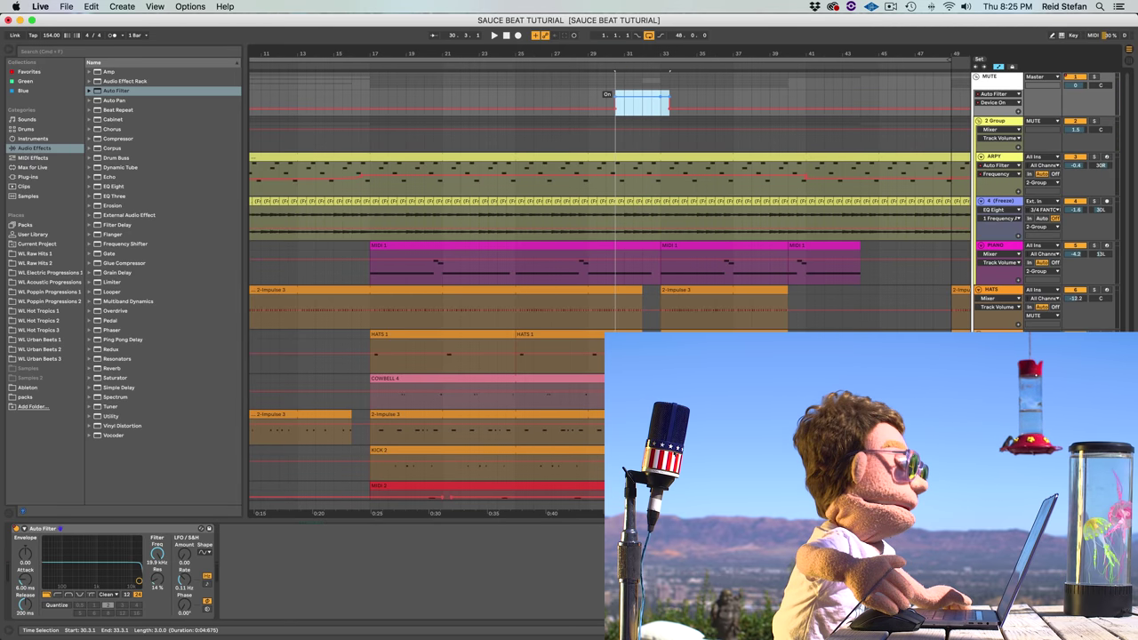
Automate the MUTE group's Auto Filter frequency to dip from 19.9 kHz to 1.01 kHz between 30.3.1 and 33.3.1, and play the section
click(155, 555)
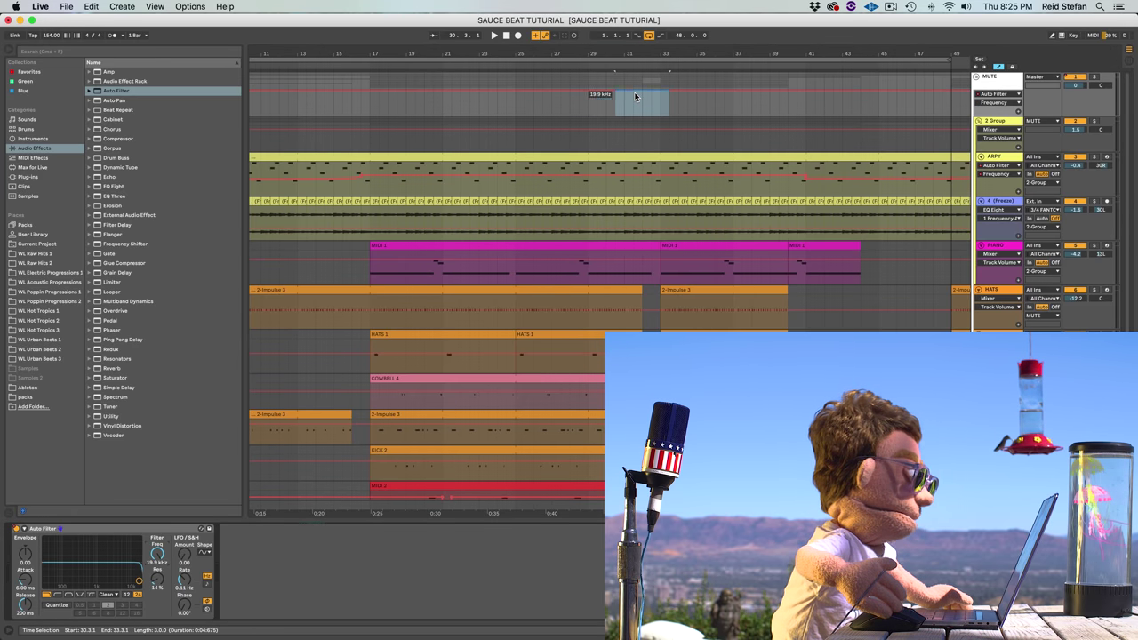
drag(634, 93, 637, 108)
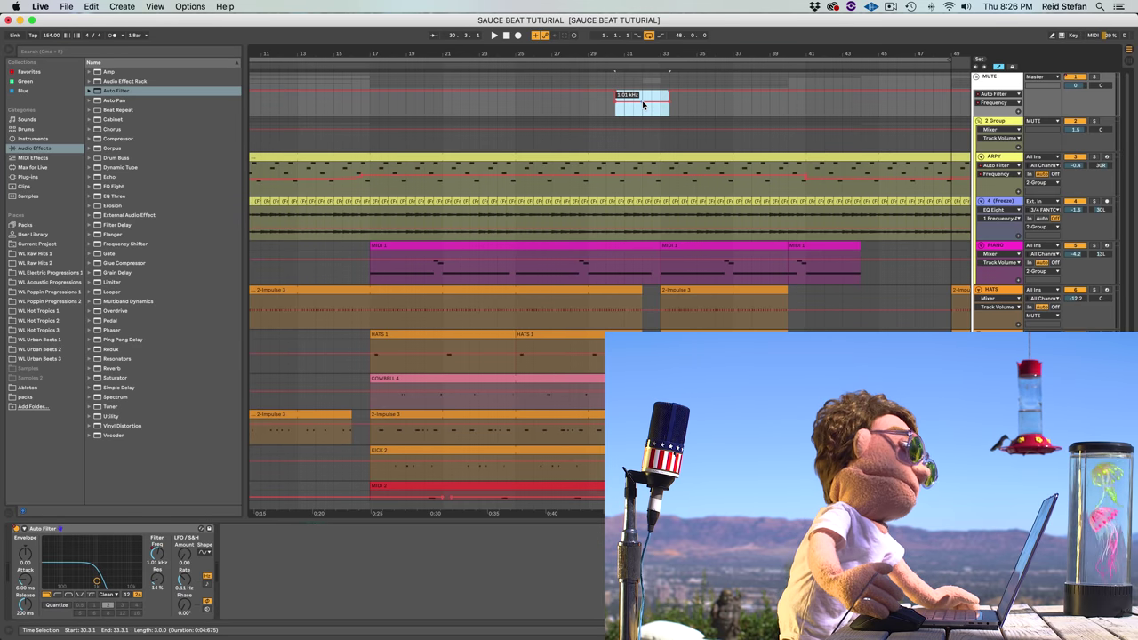
click(616, 103)
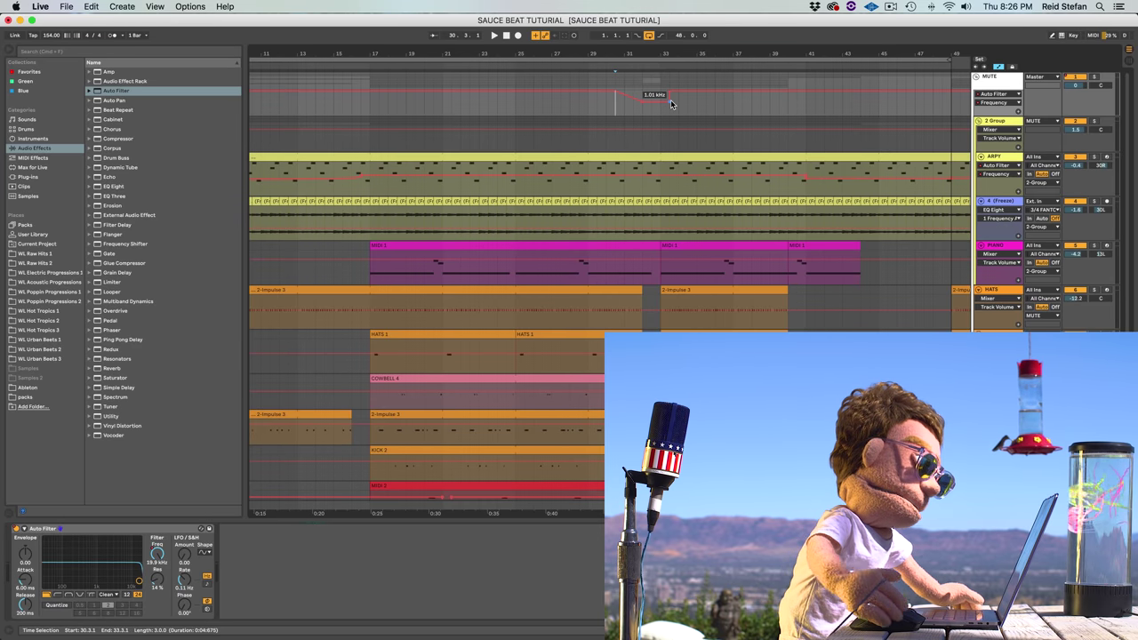
click(608, 106)
key(space)
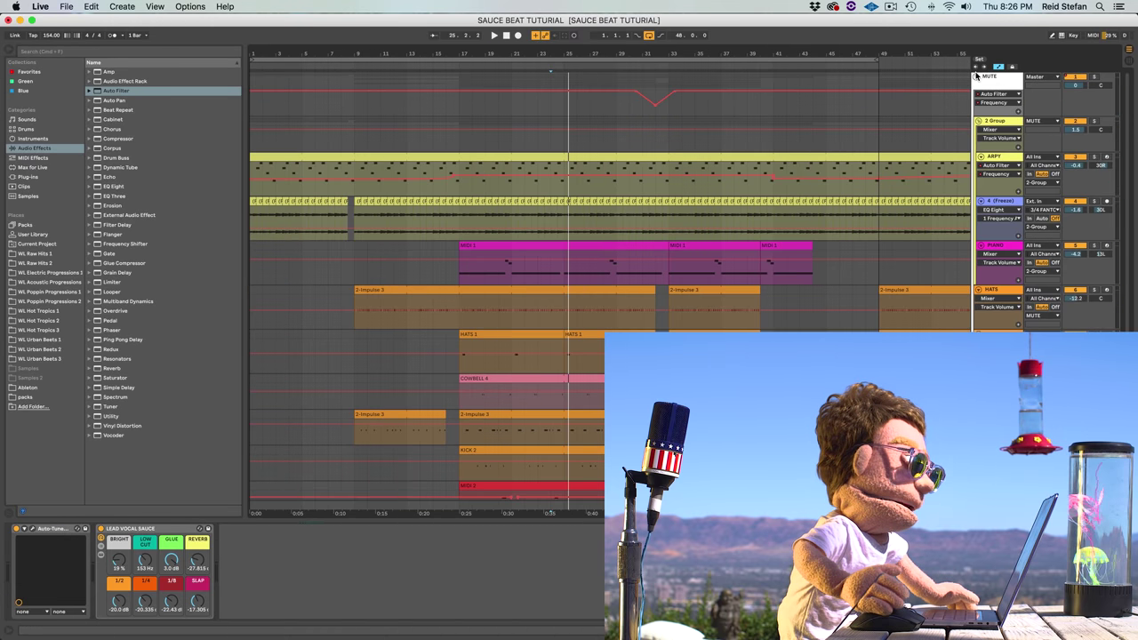
Fold the MUTE group and add an Auto Pan with a tempo-synced rate after the LEAD track's vocal rack
scroll(976, 76, down, 8)
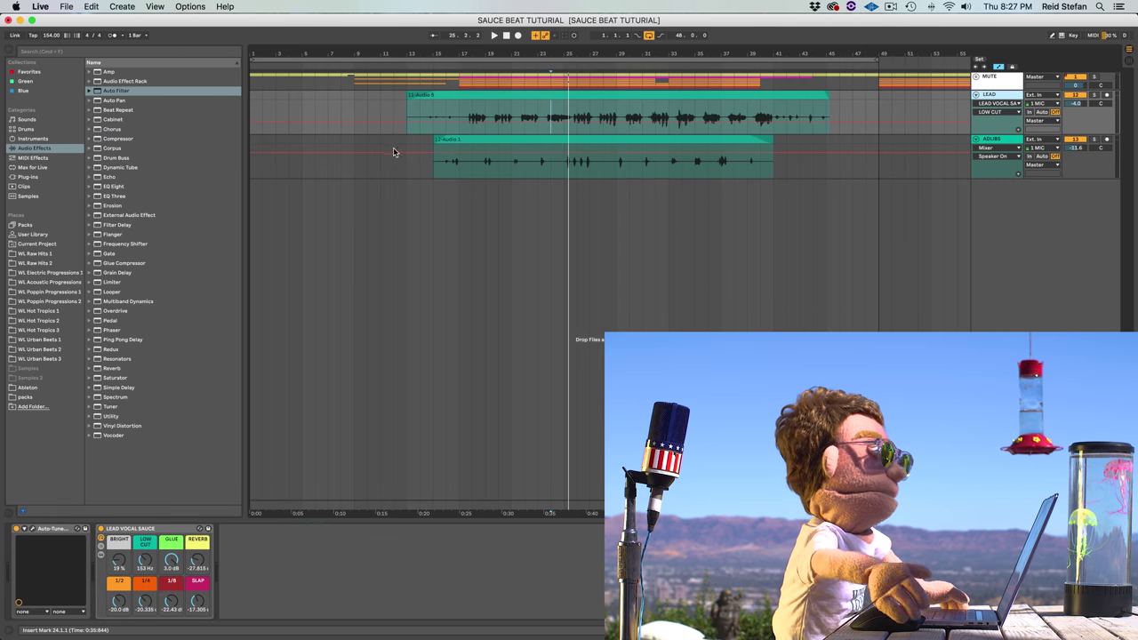
key(space)
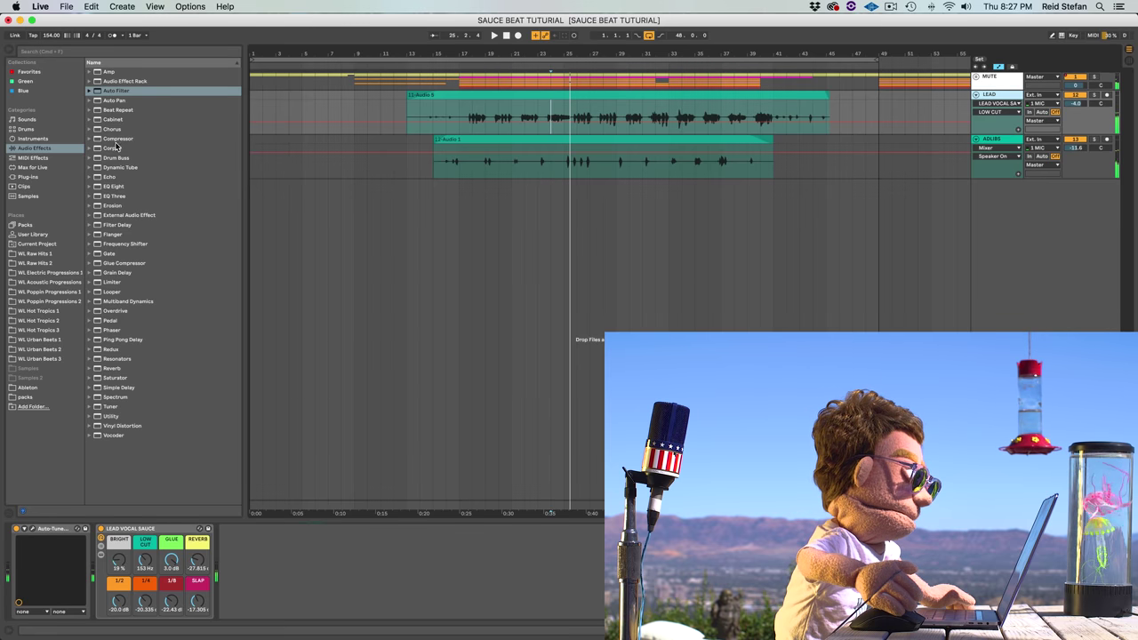
drag(104, 102, 233, 569)
click(257, 608)
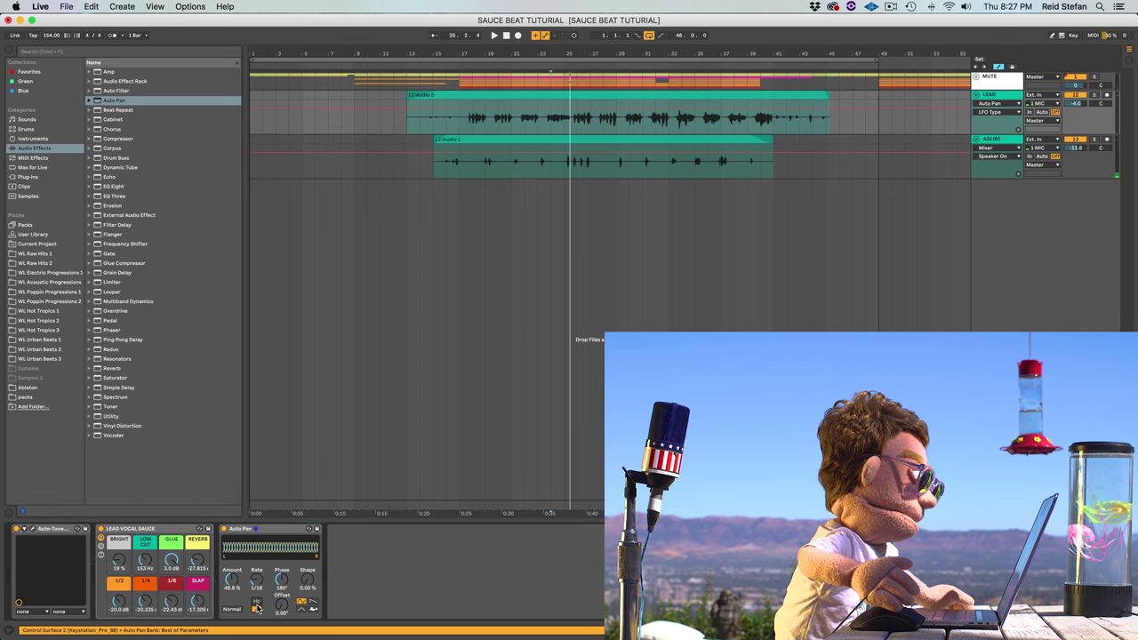
Set the LEAD Auto Pan's shape to 34.1 % and offset to 194°, try a 0° phase, and play the vocal
drag(281, 579, 296, 621)
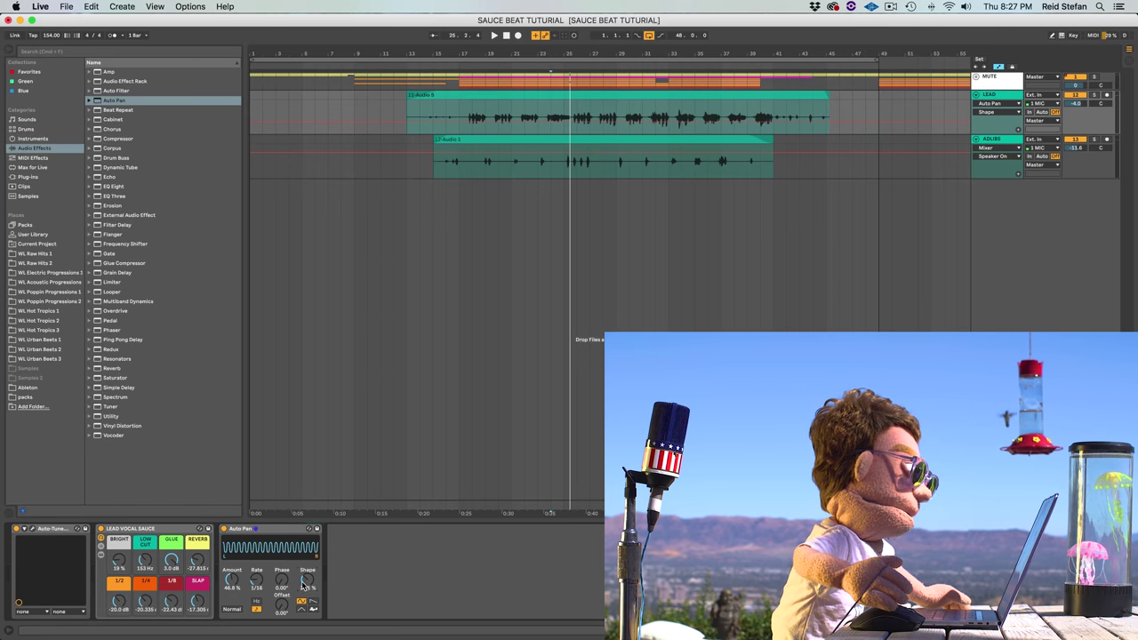
drag(281, 604, 281, 537)
key(space)
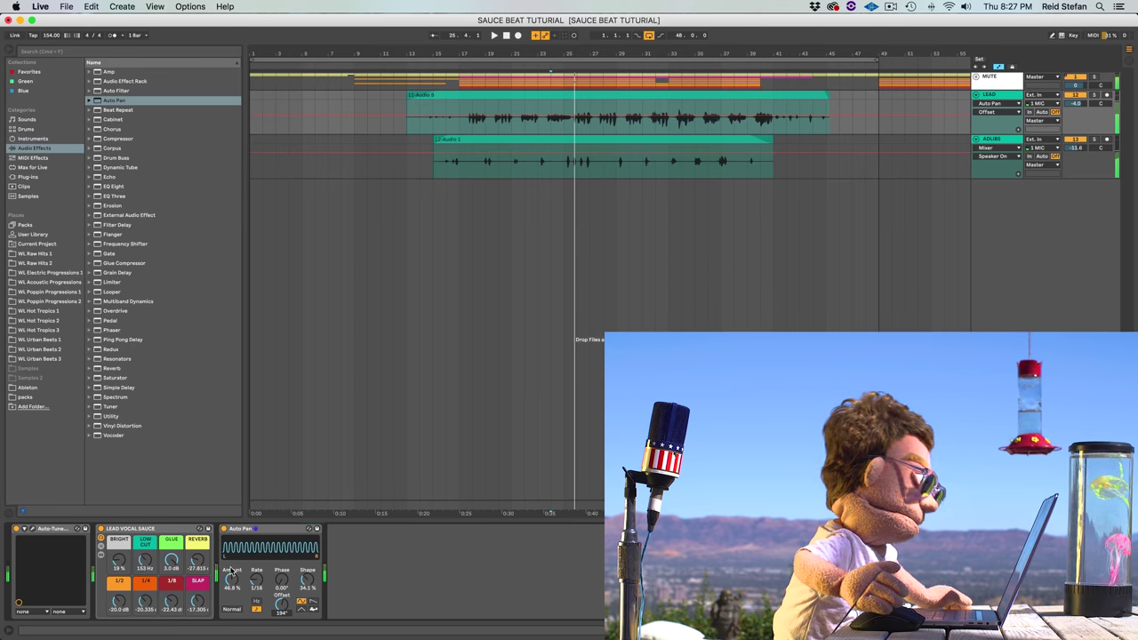
key(space)
key(space)
Set the LEAD Auto Pan's amount to 0 %, synced rate to 1/3 and phase to 180°, and audition it
drag(231, 574, 232, 629)
drag(254, 580, 254, 573)
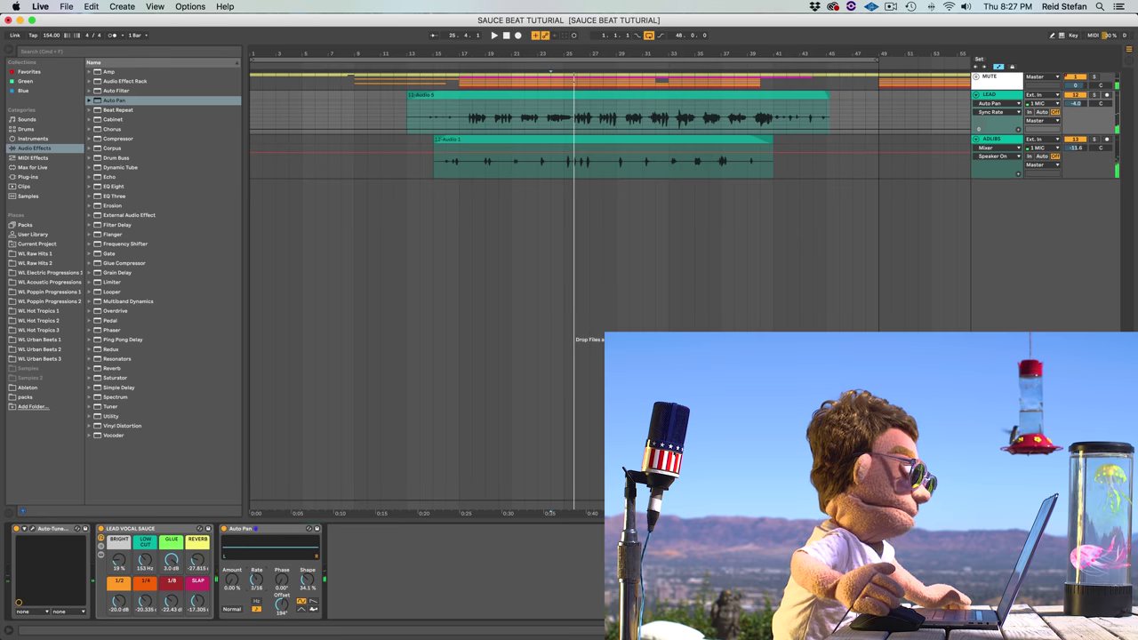
mouse_move(231, 587)
mouse_down()
mouse_move(231, 567)
mouse_move(280, 576)
mouse_move(234, 578)
mouse_move(234, 564)
mouse_move(255, 579)
mouse_move(232, 573)
mouse_move(232, 627)
mouse_up()
click(253, 584)
key(space)
key(space)
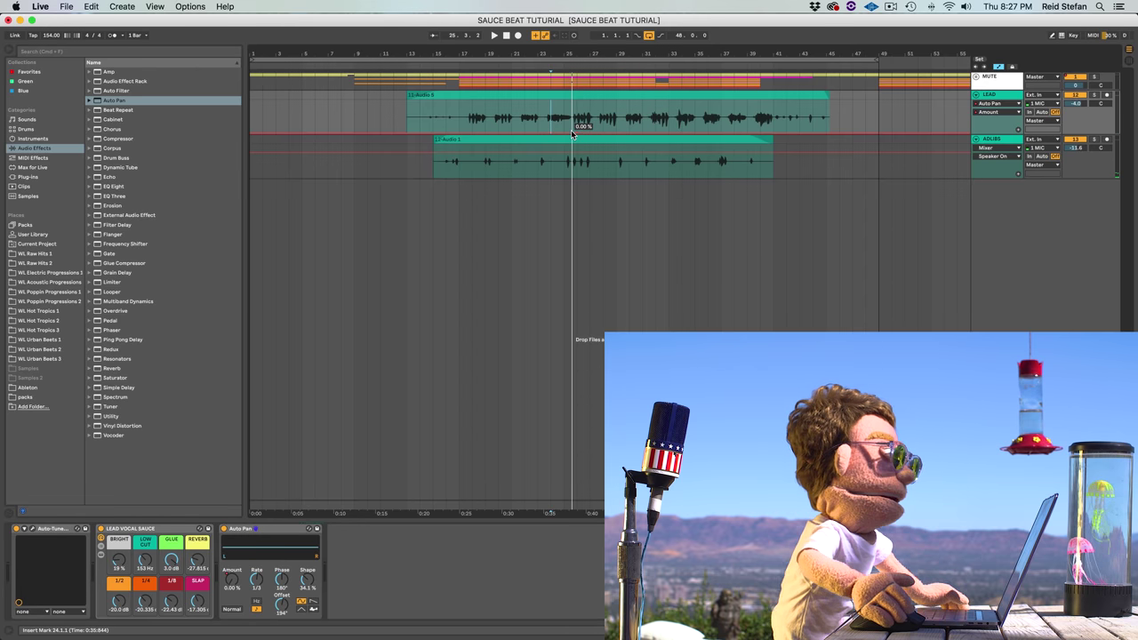
Automate the LEAD Auto Pan's Amount to rise to 57.6 % around bar 25, play from 23.1.1, and raise the peak further
drag(573, 133, 573, 119)
click(539, 111)
key(space)
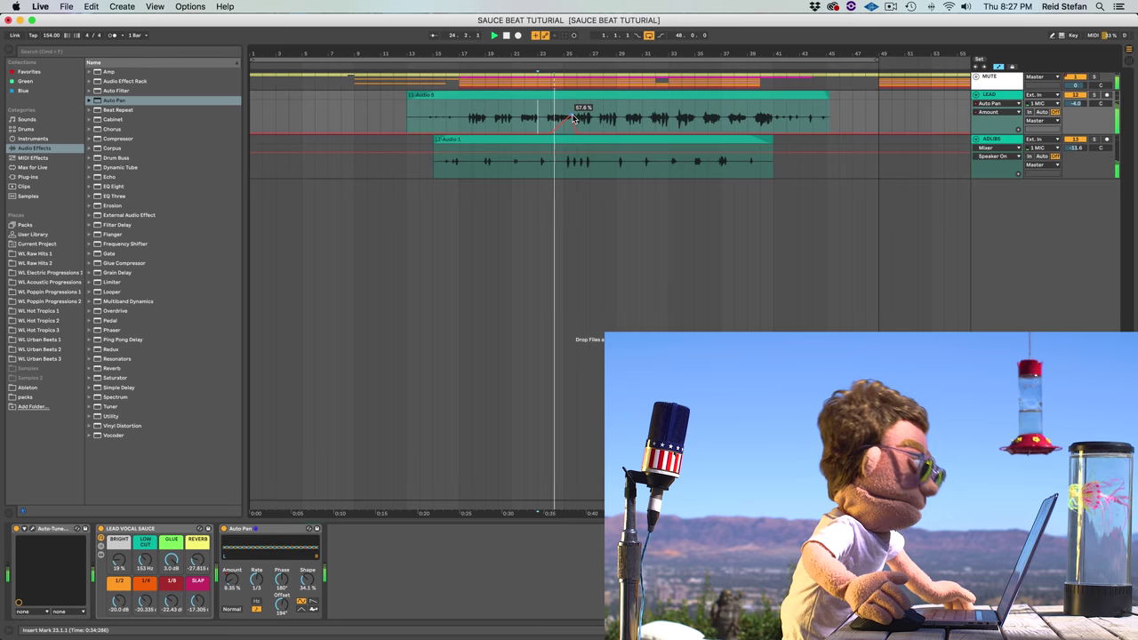
drag(571, 113, 569, 106)
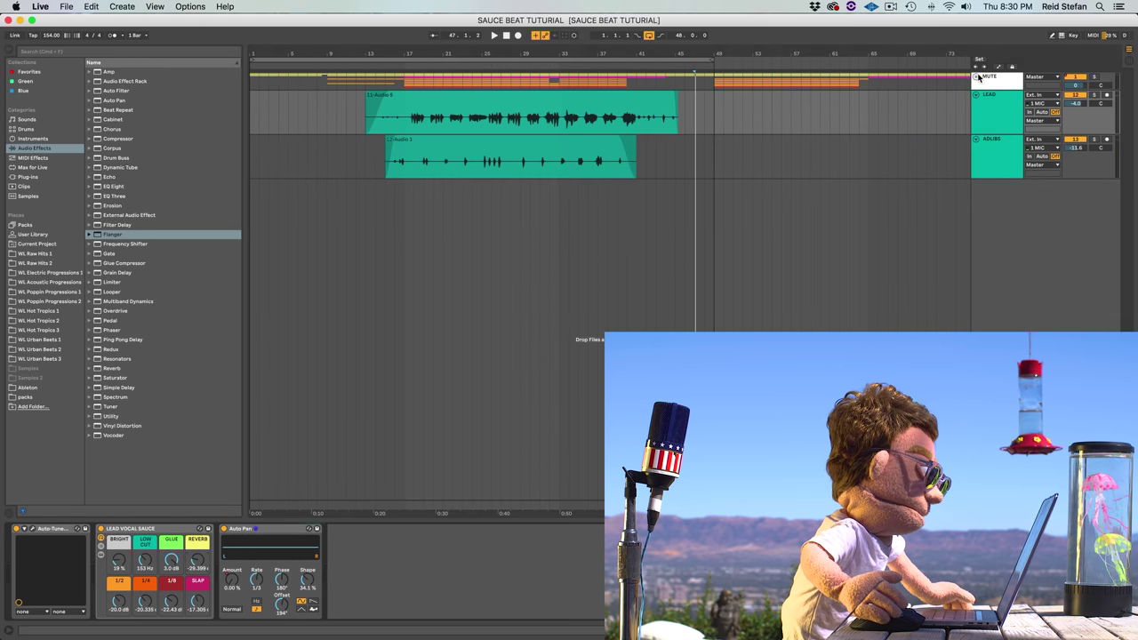
Briefly unfold the MUTE group, play the arrangement from 13.1.1, and show the Master track's effect rack
click(978, 77)
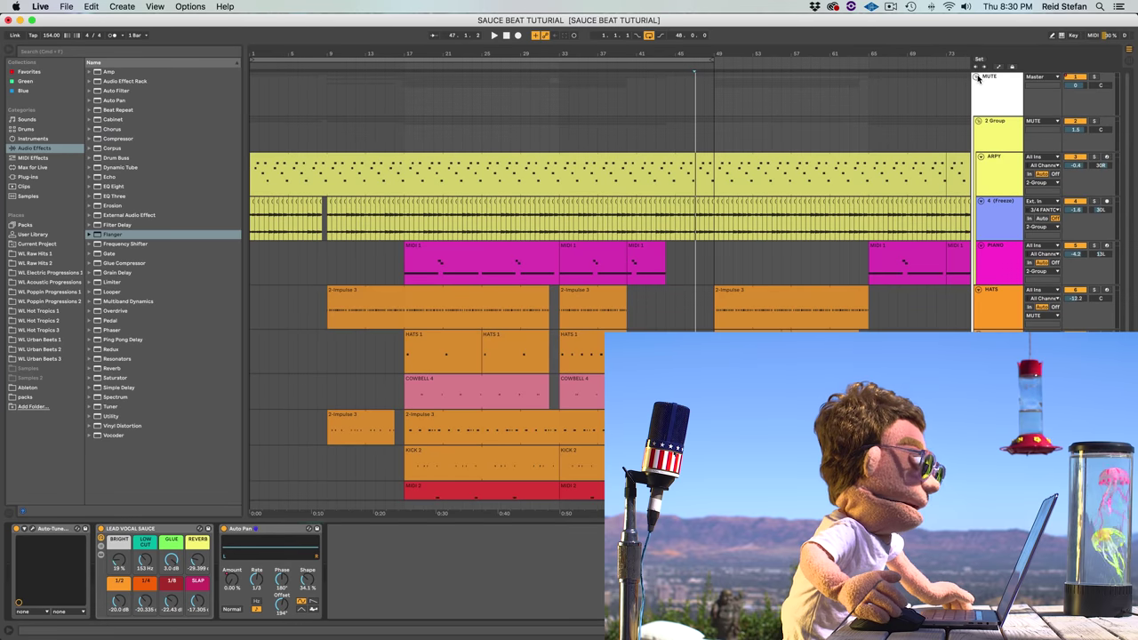
click(977, 77)
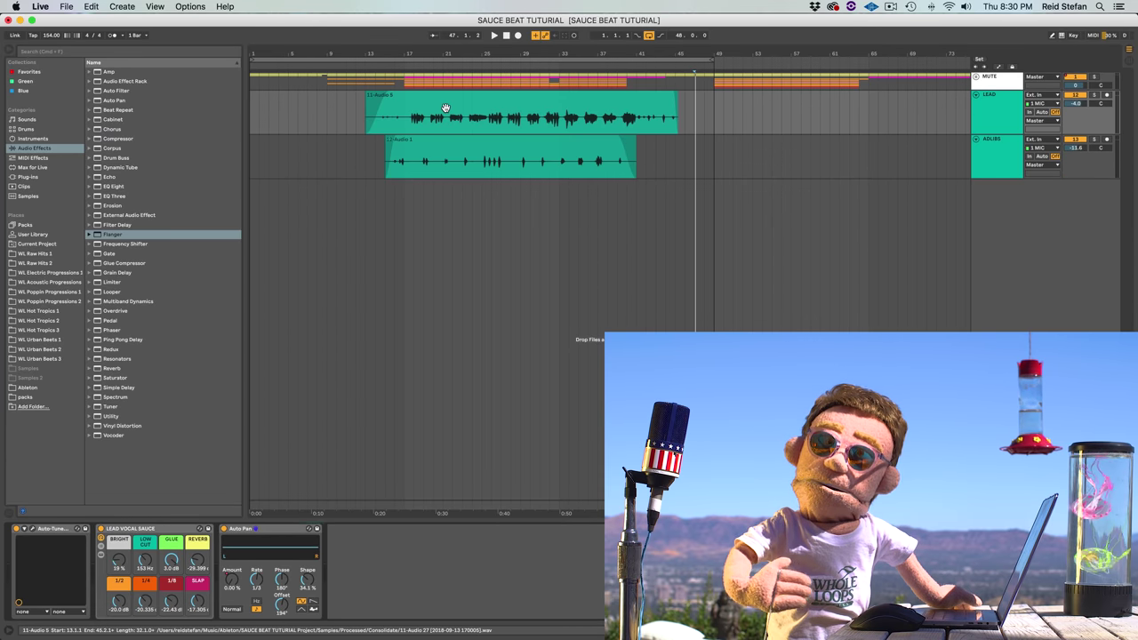
click(363, 112)
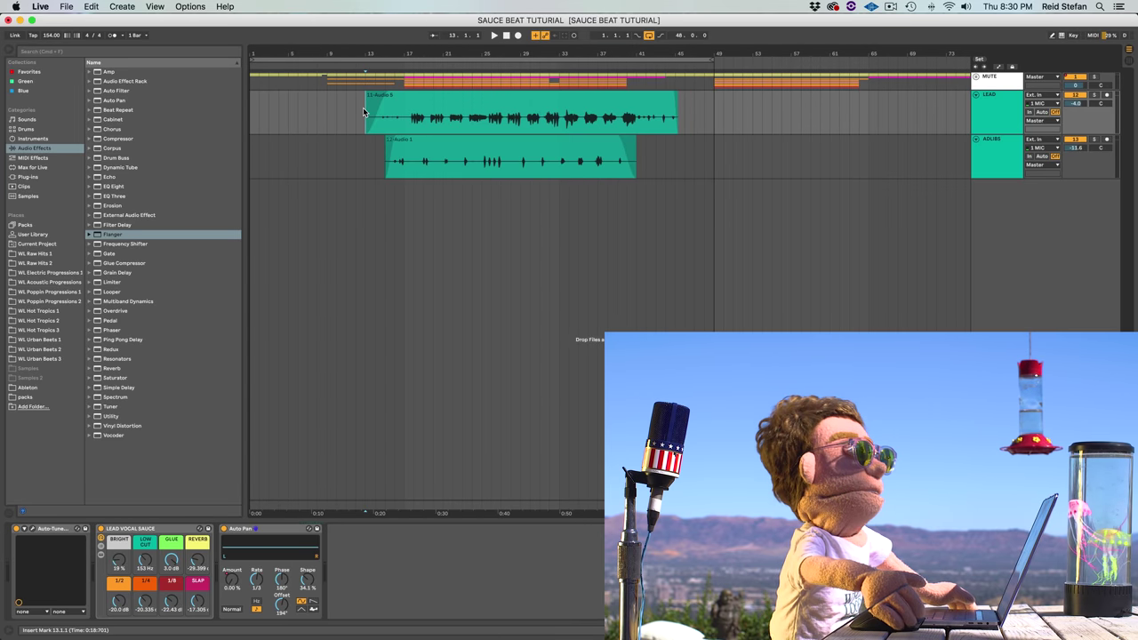
key(space)
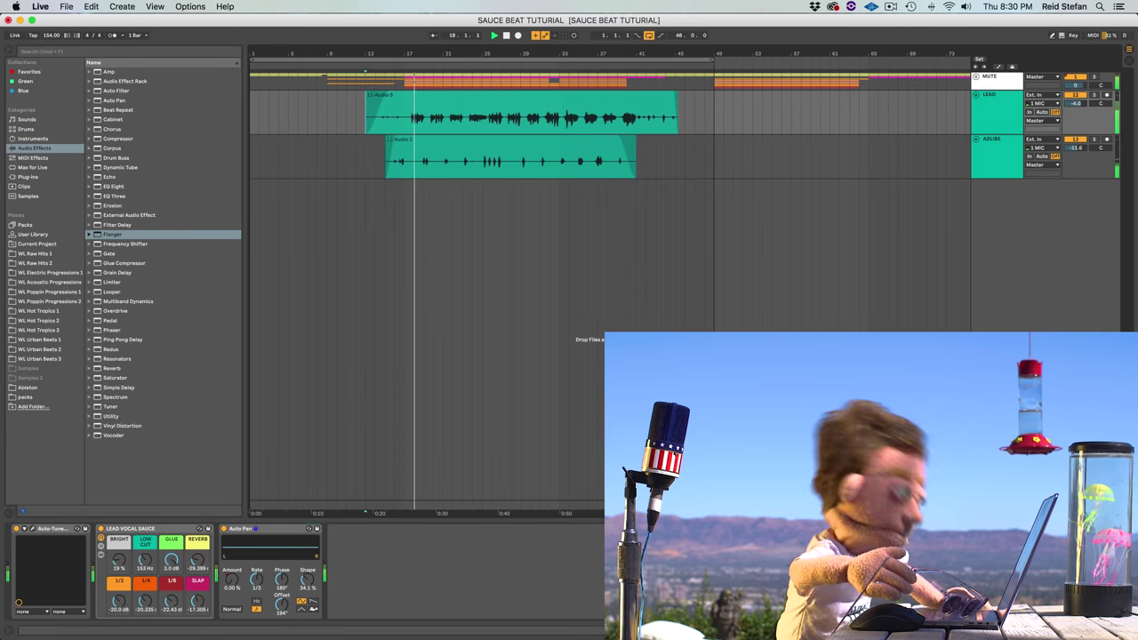
click(995, 503)
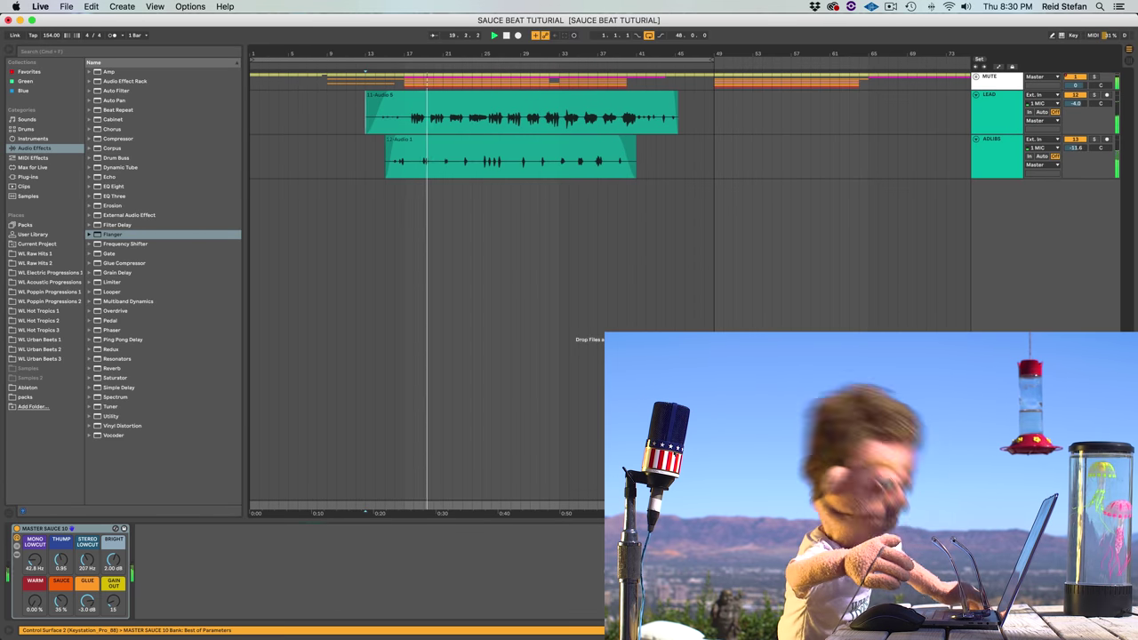